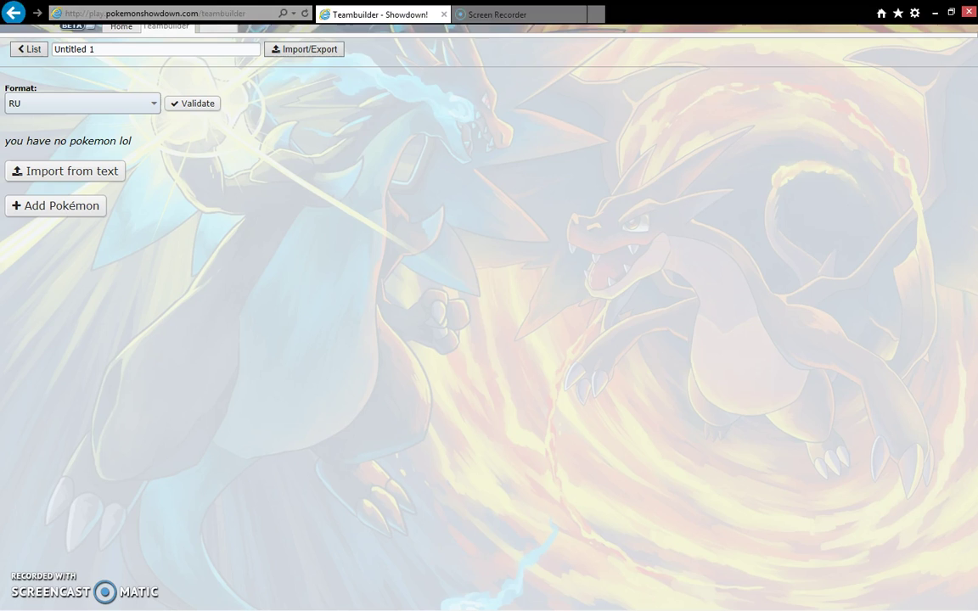
# Step: Open the RU Pokémon picker for the team's first slot
pyautogui.click(481, 304)
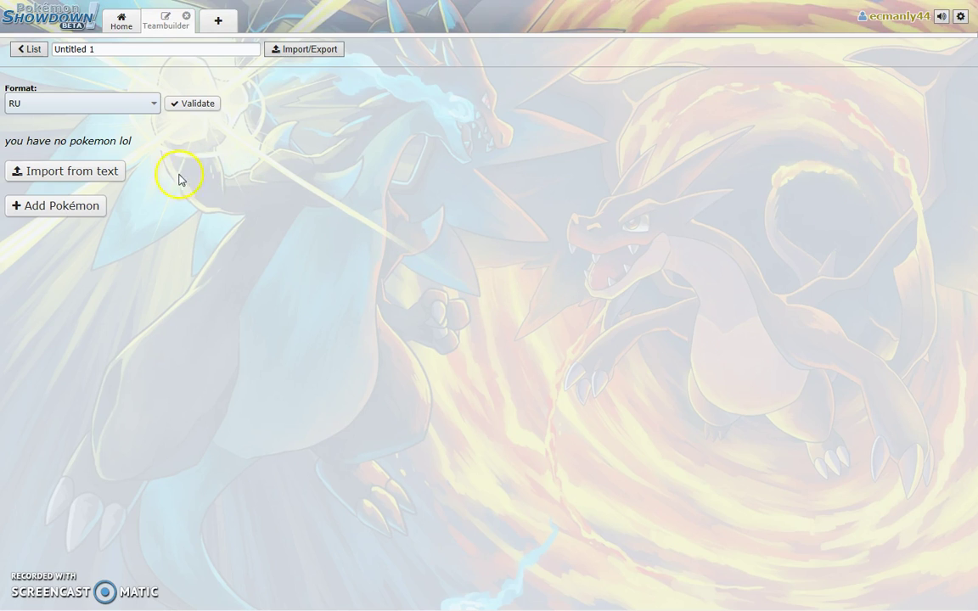
pyautogui.click(45, 207)
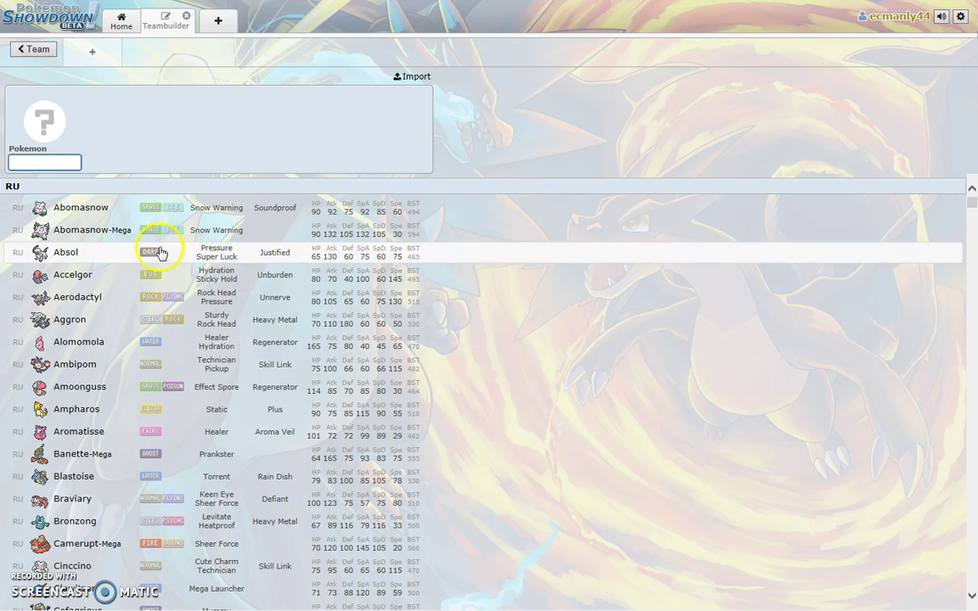
# Step: Add Aggron to the team holding Aggronite, with the Heavy Metal ability
pyautogui.click(114, 321)
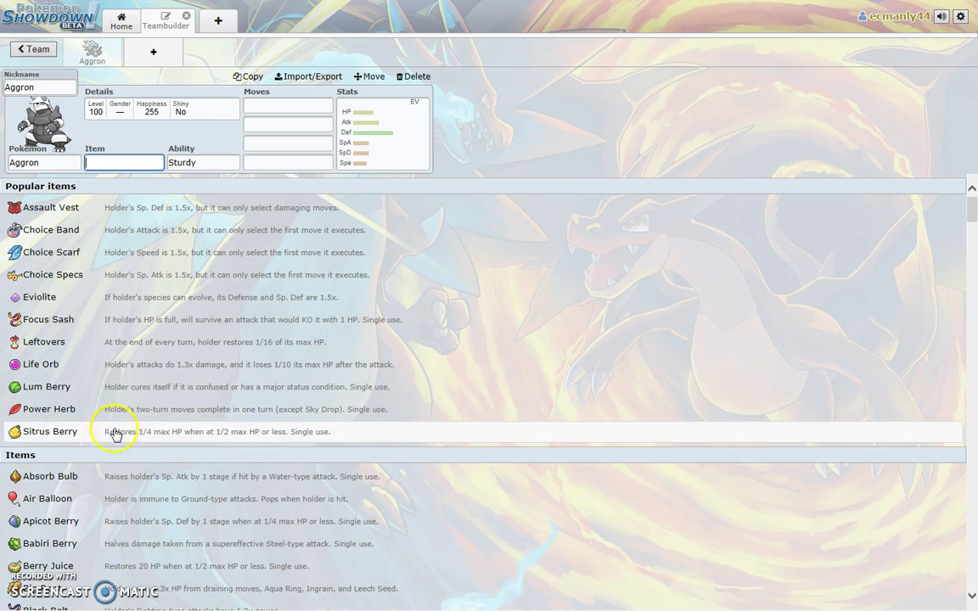
pyautogui.write('aggron')
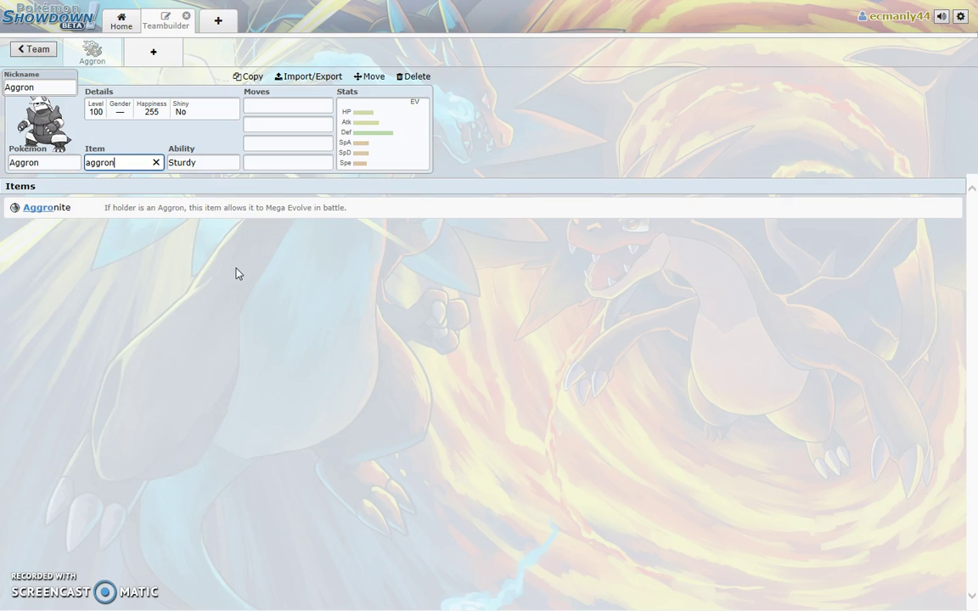
pyautogui.click(203, 212)
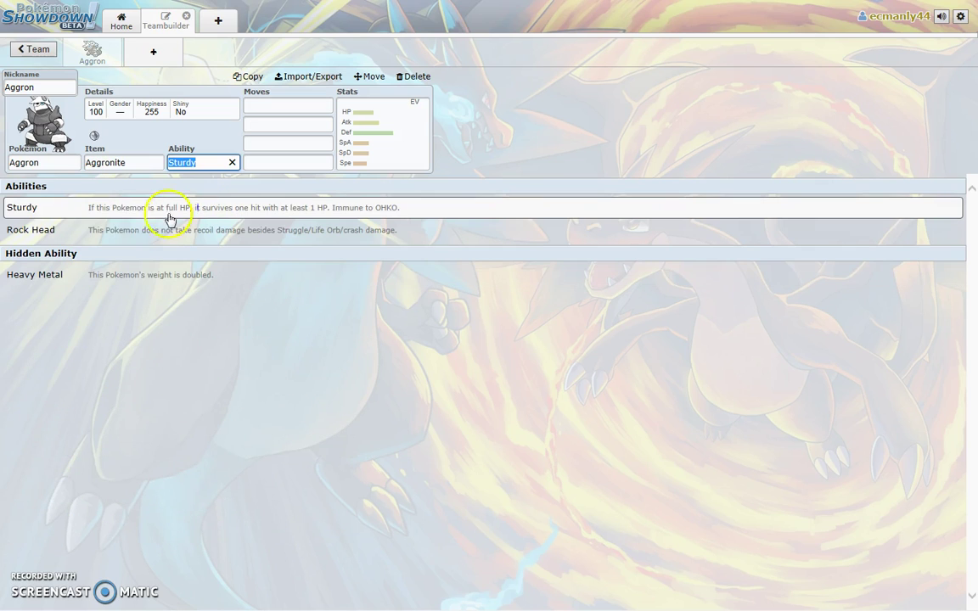
pyautogui.click(66, 275)
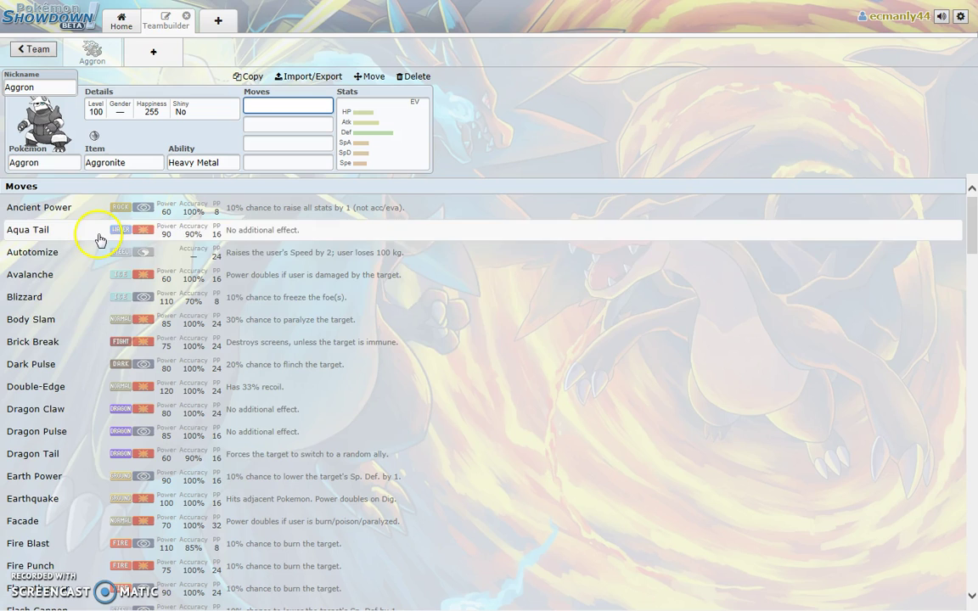
# Step: Pick Head Smash from the moves list for Aggron's first slot
pyautogui.scroll(-3, 78, 451)
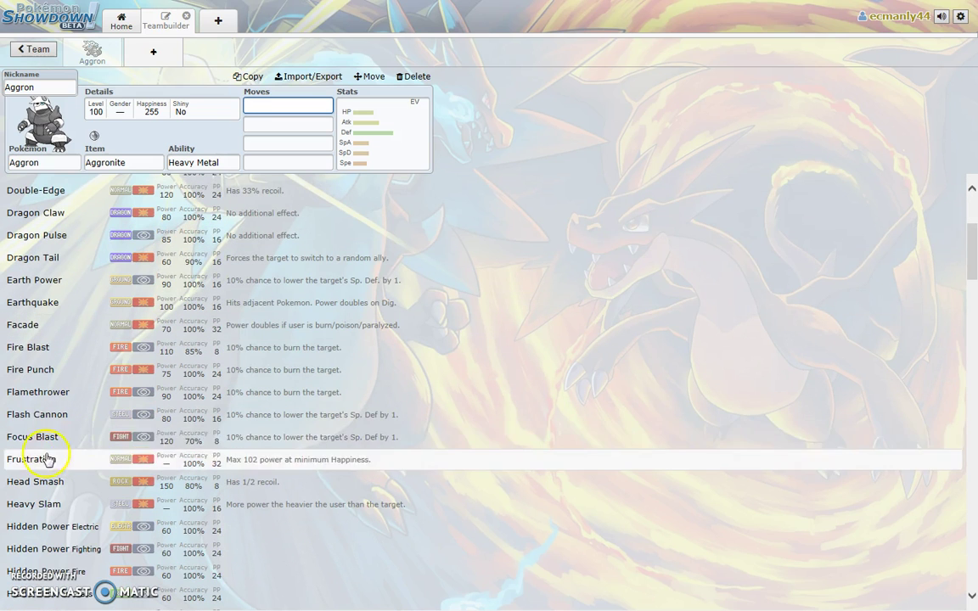
pyautogui.click(47, 481)
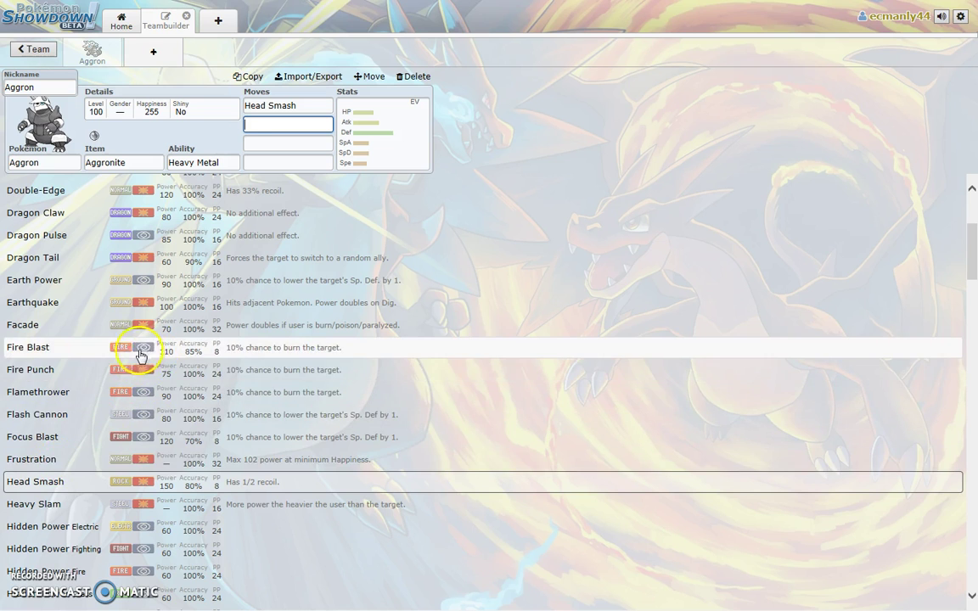
pyautogui.scroll(2, 112, 391)
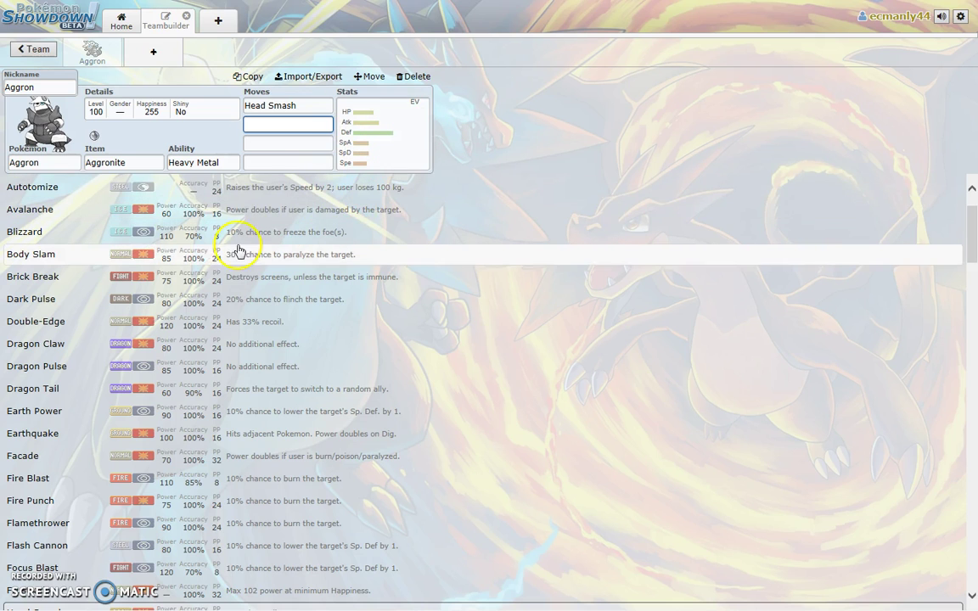
# Step: Set Aggron's gender to Male in its details, leaving Shiny at No
pyautogui.click(174, 112)
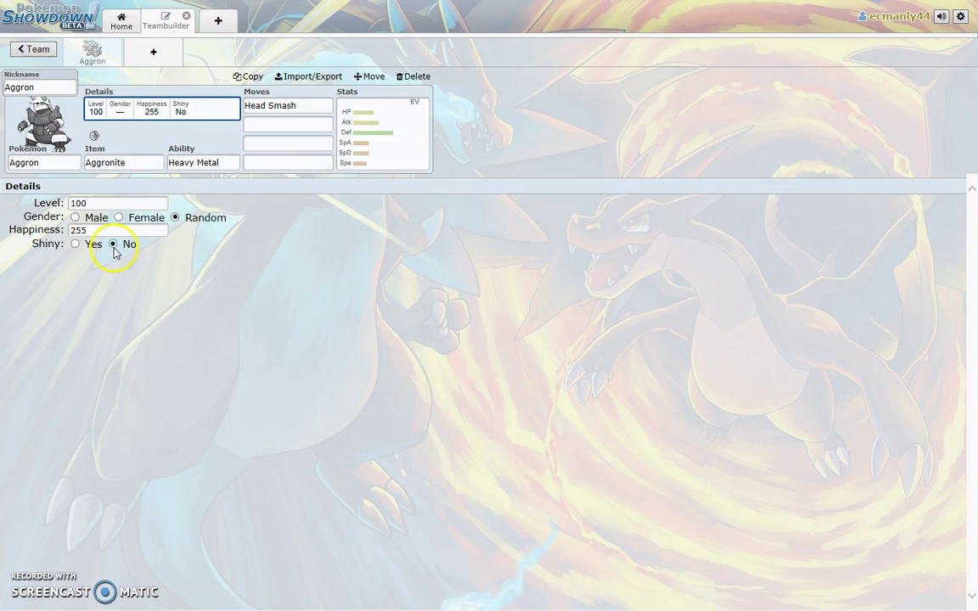
pyautogui.click(78, 246)
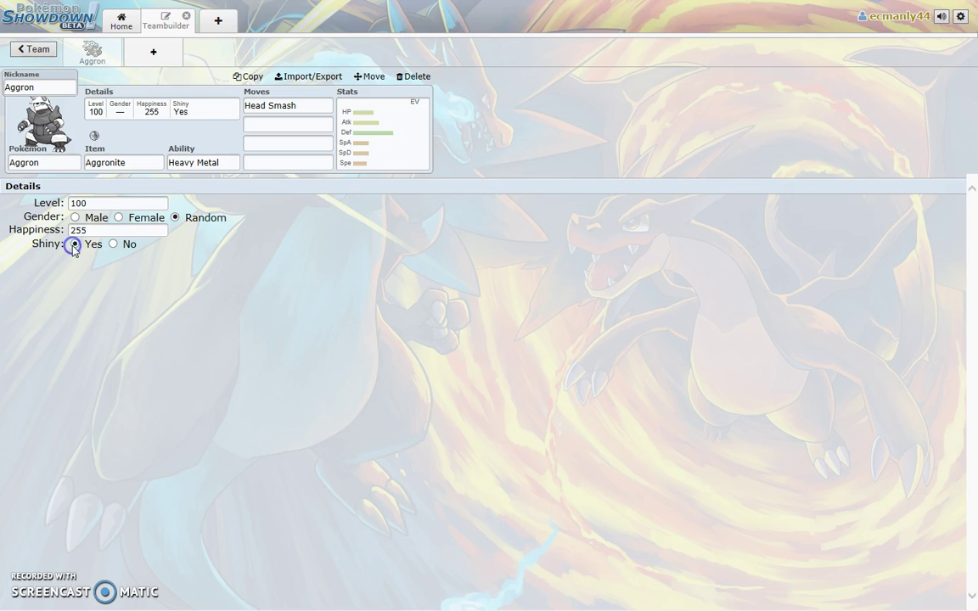
pyautogui.click(132, 255)
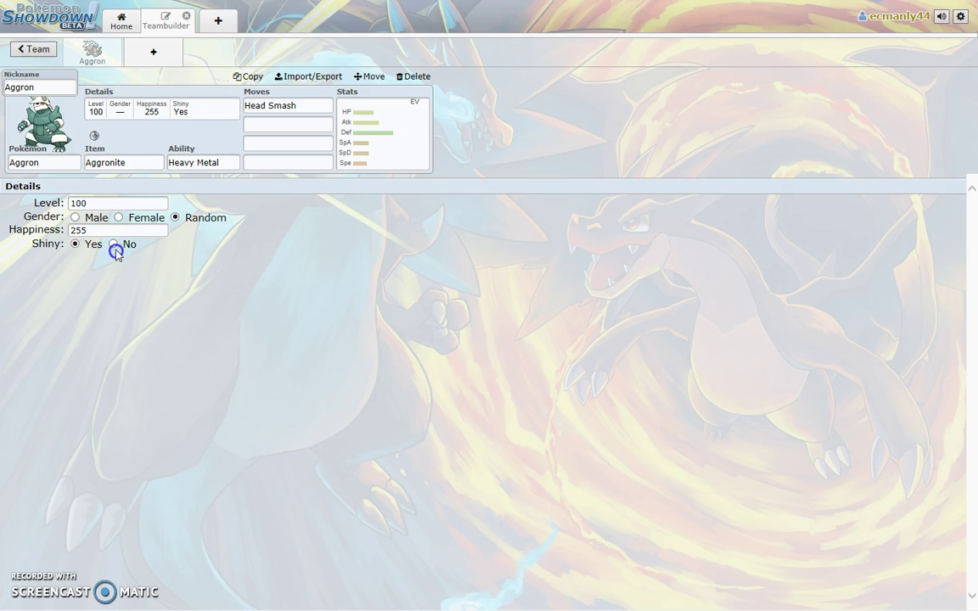
pyautogui.click(114, 246)
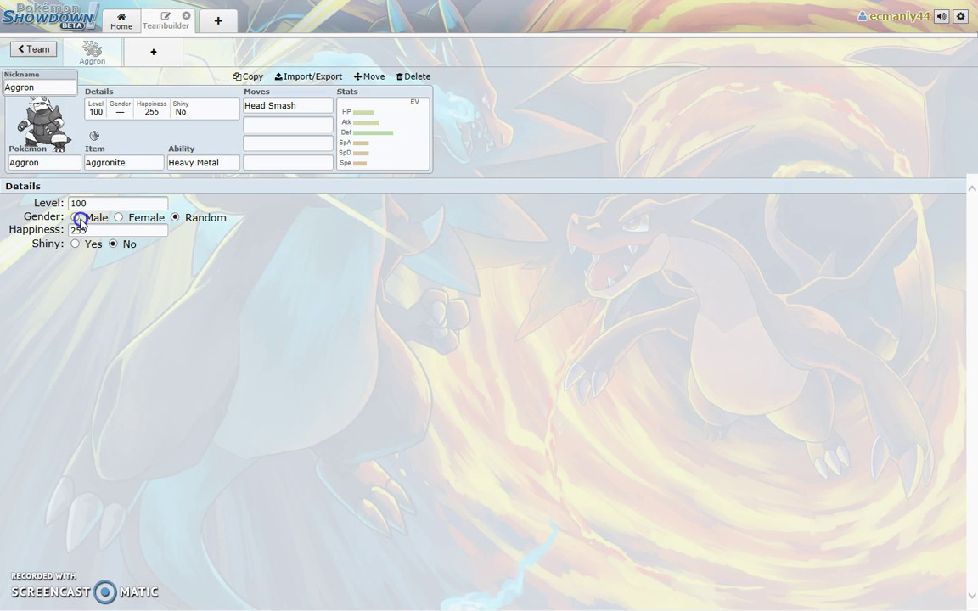
pyautogui.click(288, 125)
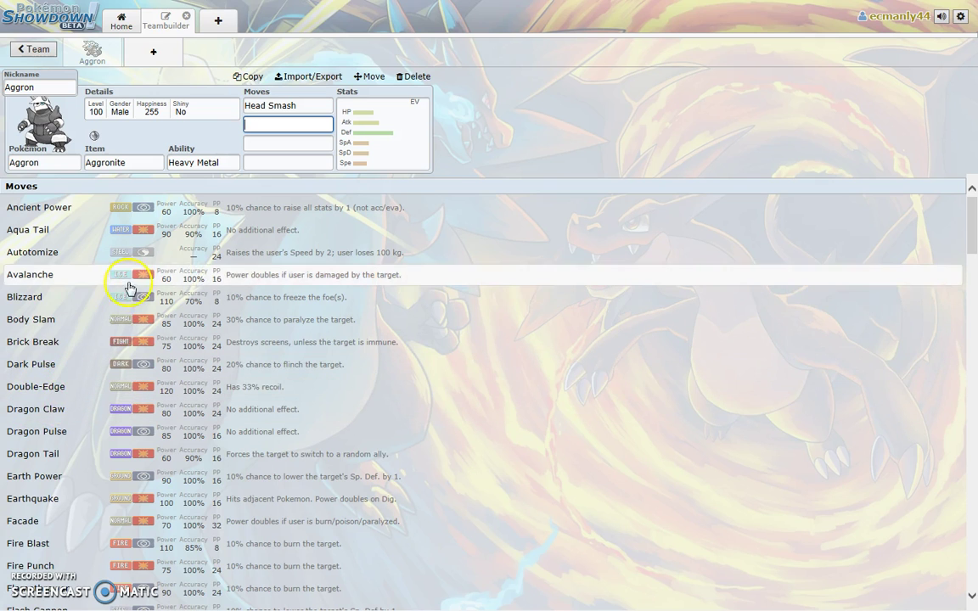
# Step: Fill Aggron's second and third move slots with Heavy Slam and Stone Edge
pyautogui.scroll(-1, 126, 411)
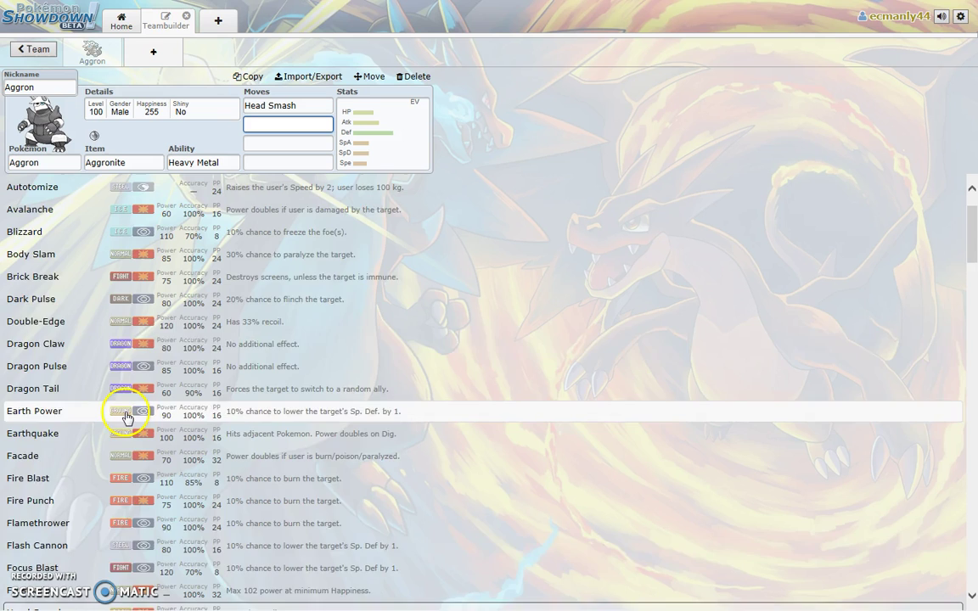
pyautogui.scroll(-3, 124, 413)
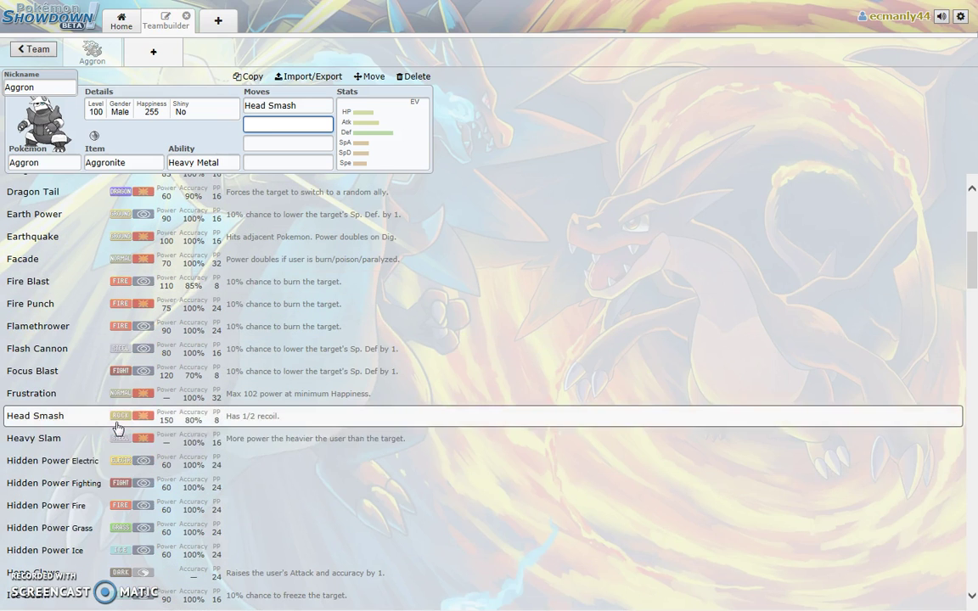
pyautogui.click(108, 438)
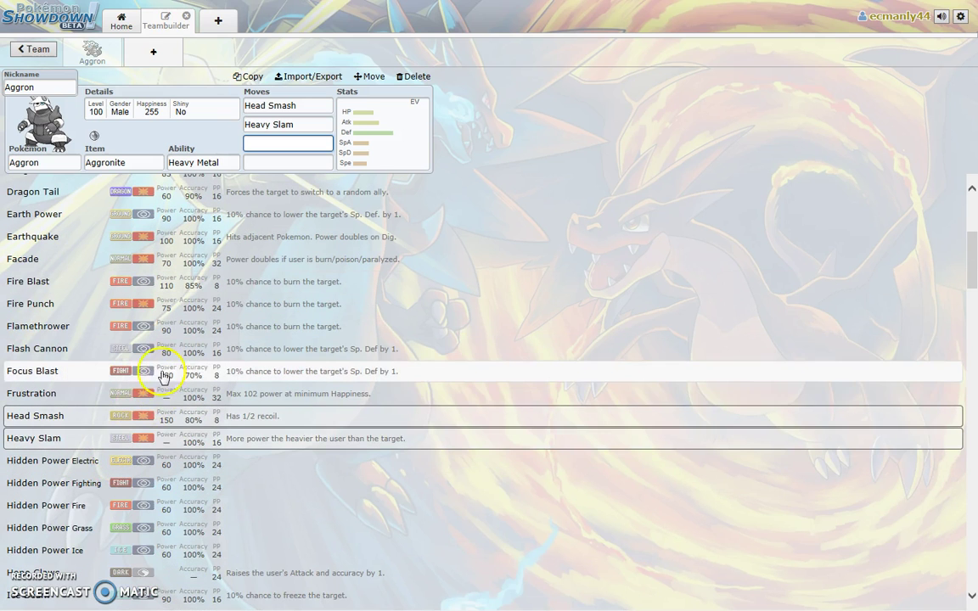
pyautogui.scroll(-1, 163, 375)
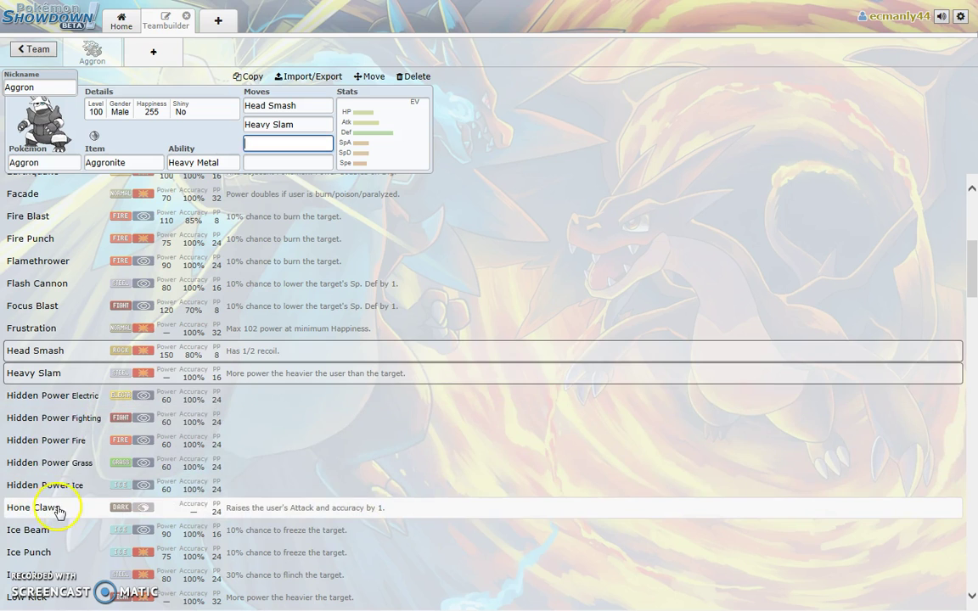
pyautogui.scroll(-2, 58, 513)
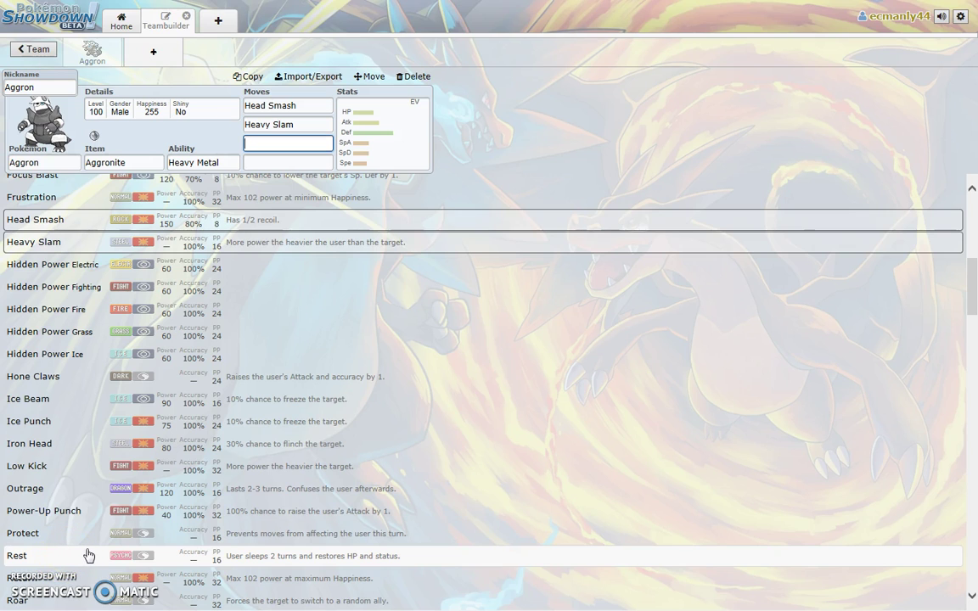
pyautogui.scroll(-2, 81, 505)
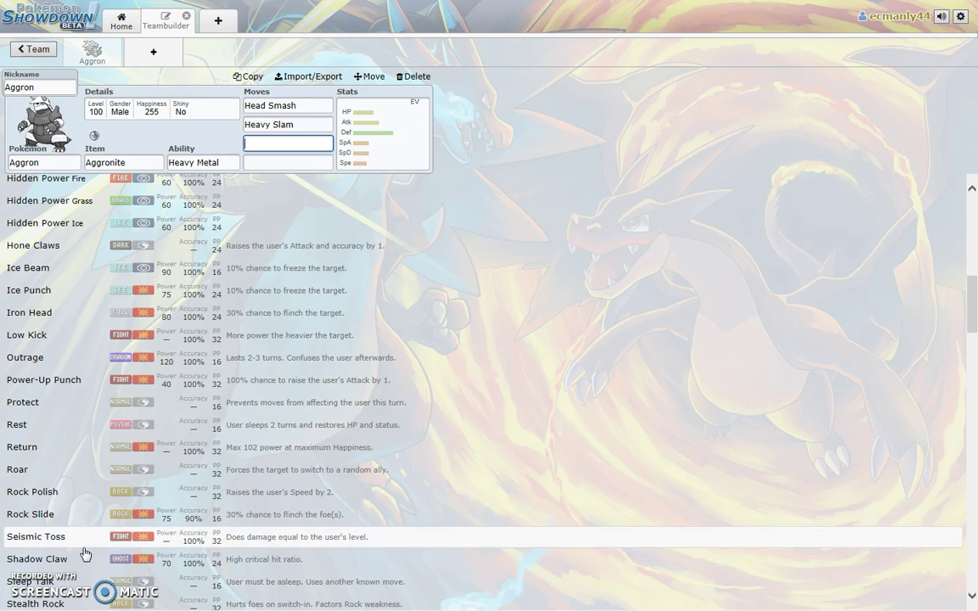
pyautogui.scroll(-1, 13, 501)
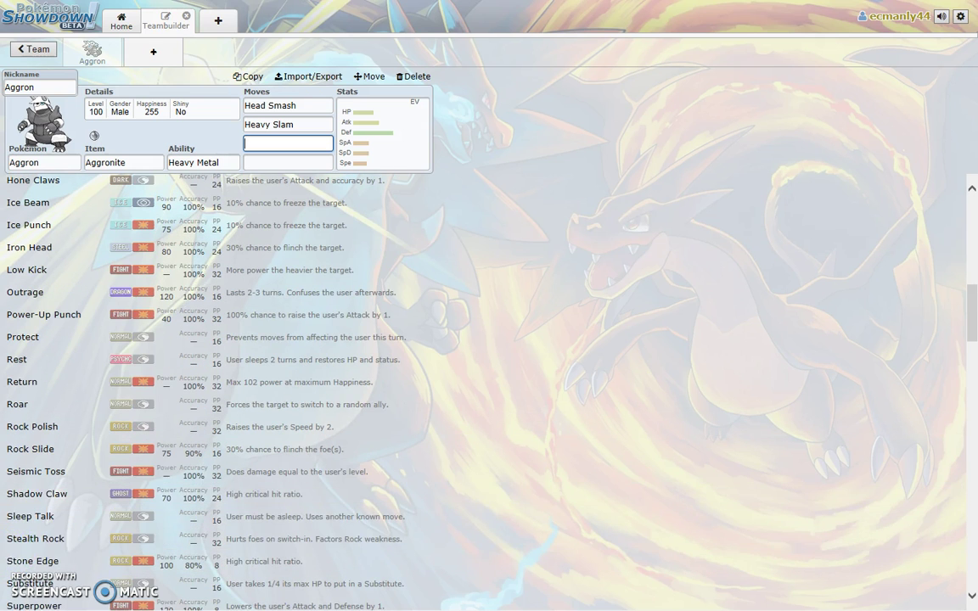
pyautogui.scroll(-1, 234, 527)
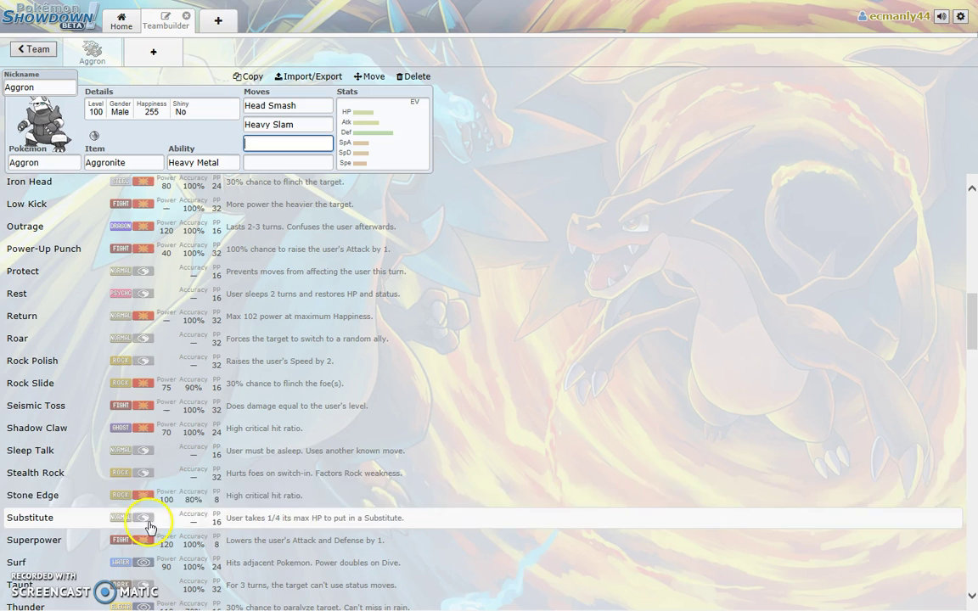
pyautogui.click(176, 498)
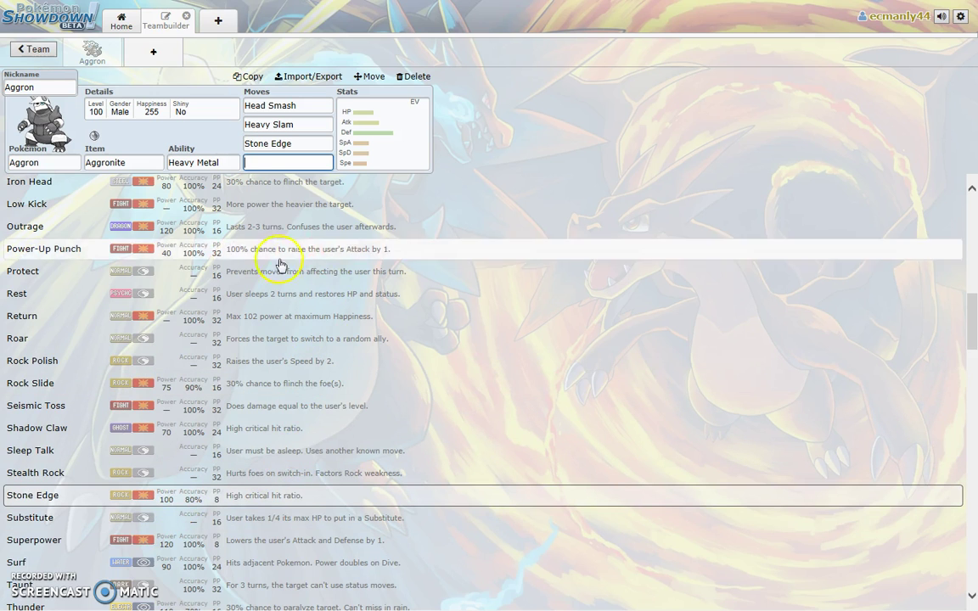
pyautogui.scroll(5, 252, 217)
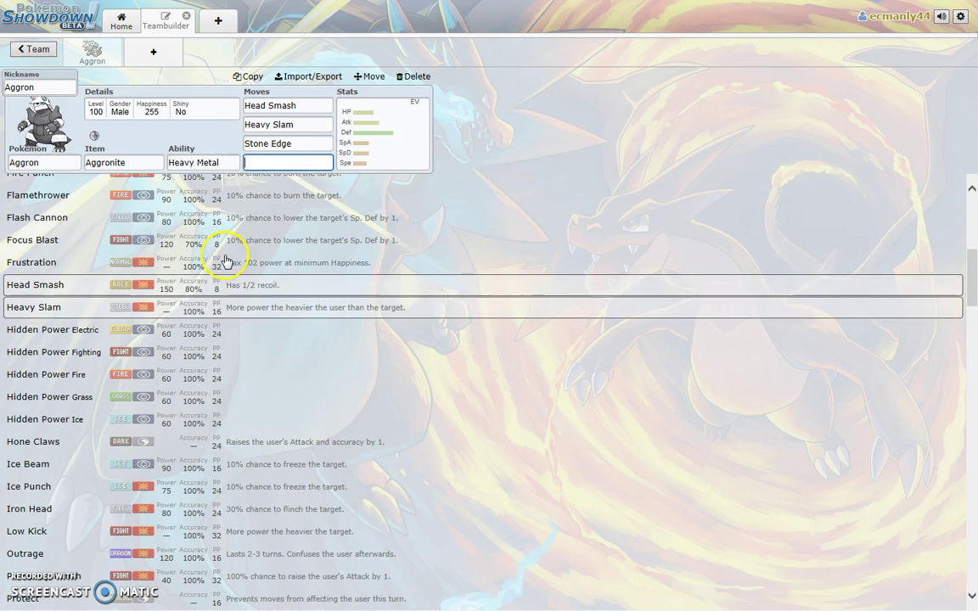
# Step: Replace Heavy Slam with Rest, keeping Head Smash in Aggron's moveset
pyautogui.click(158, 289)
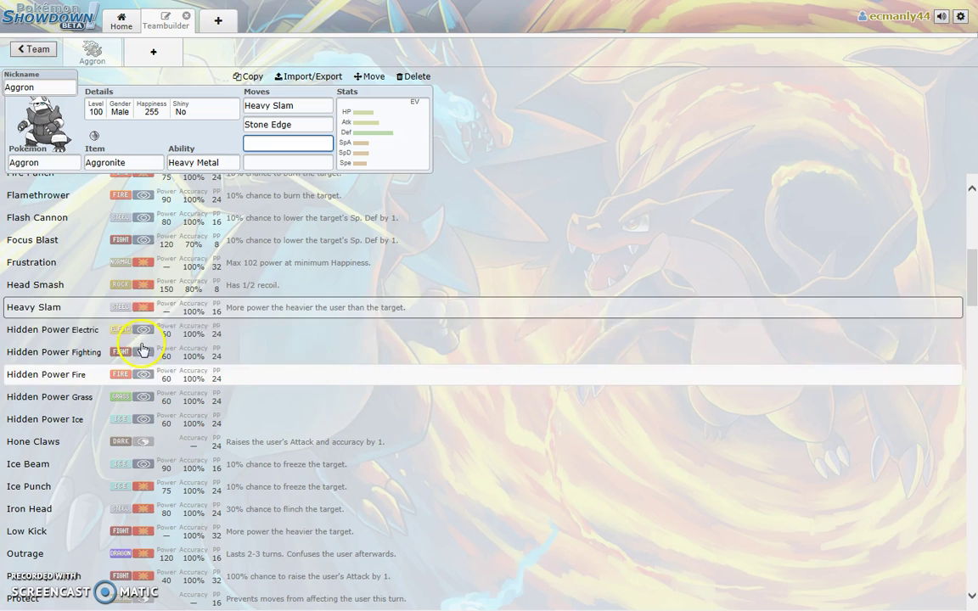
pyautogui.click(161, 288)
pyautogui.click(163, 309)
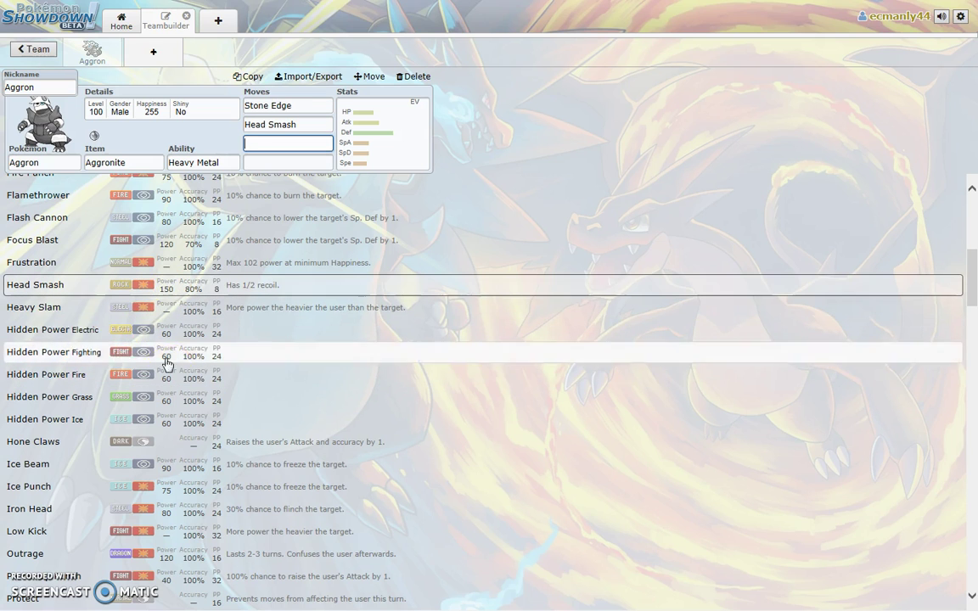
pyautogui.scroll(-1, 166, 361)
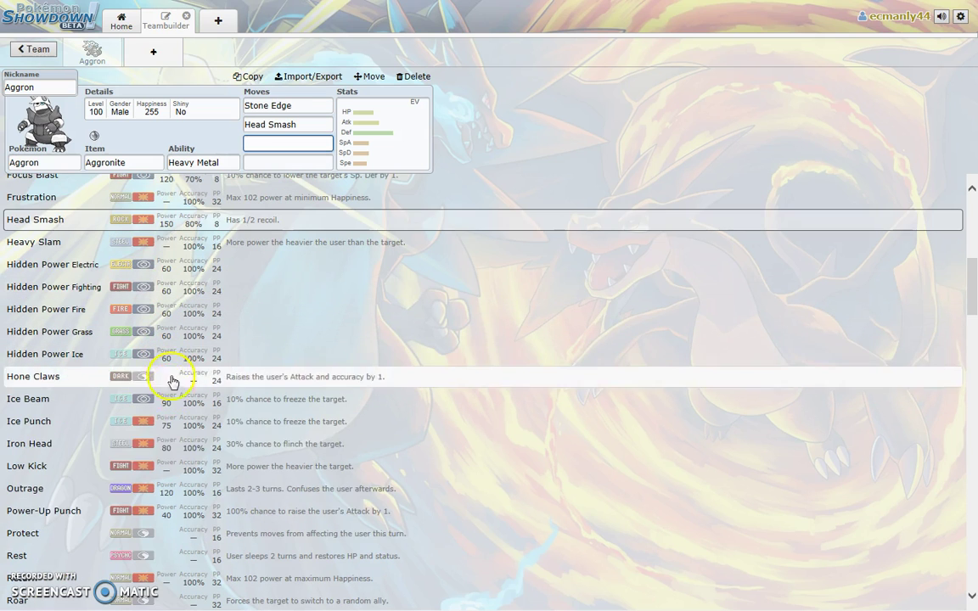
pyautogui.click(141, 560)
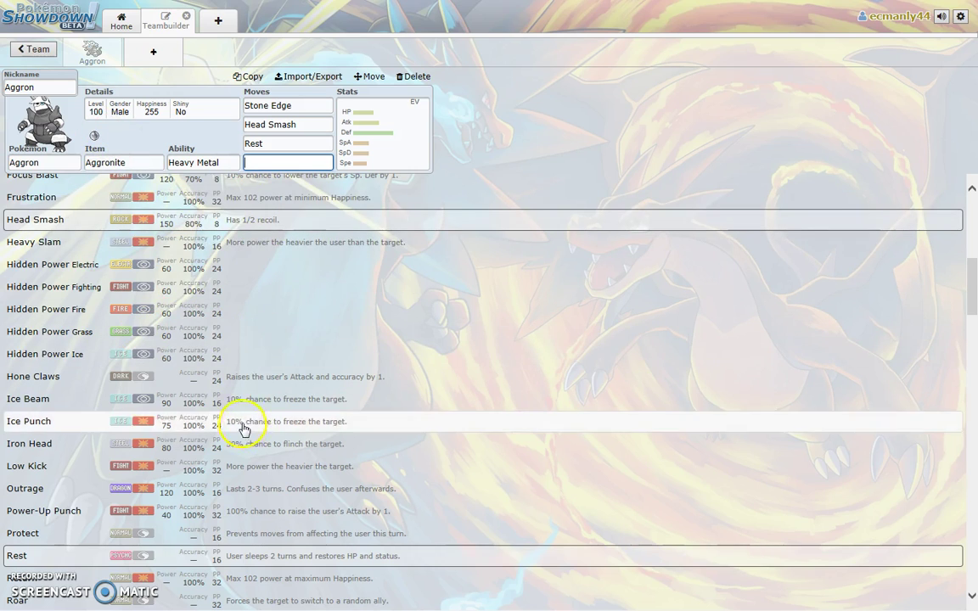
# Step: Add Dragon Pulse as Aggron's fourth move
pyautogui.scroll(-3, 240, 428)
pyautogui.scroll(-2, 241, 488)
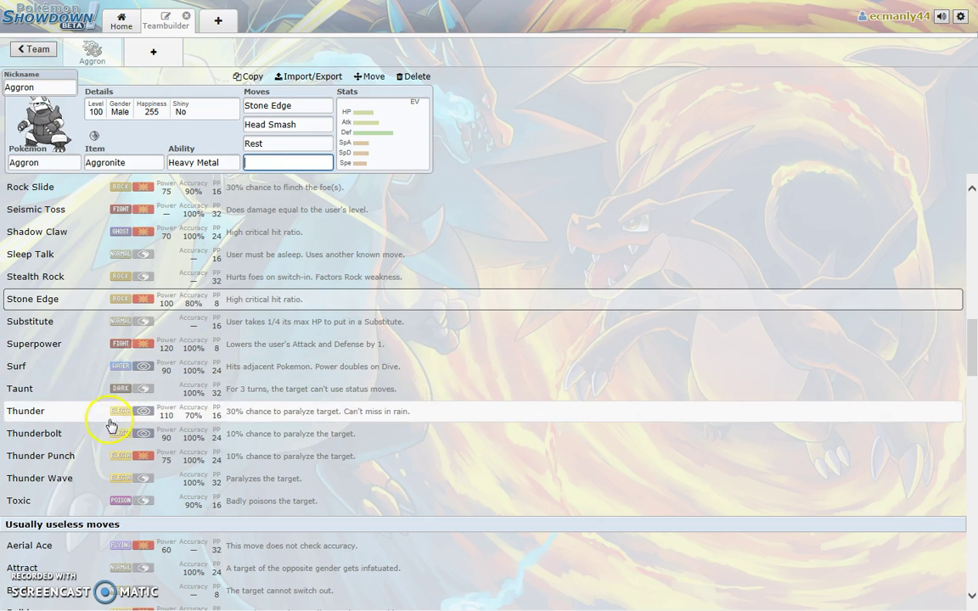
pyautogui.scroll(-3, 97, 522)
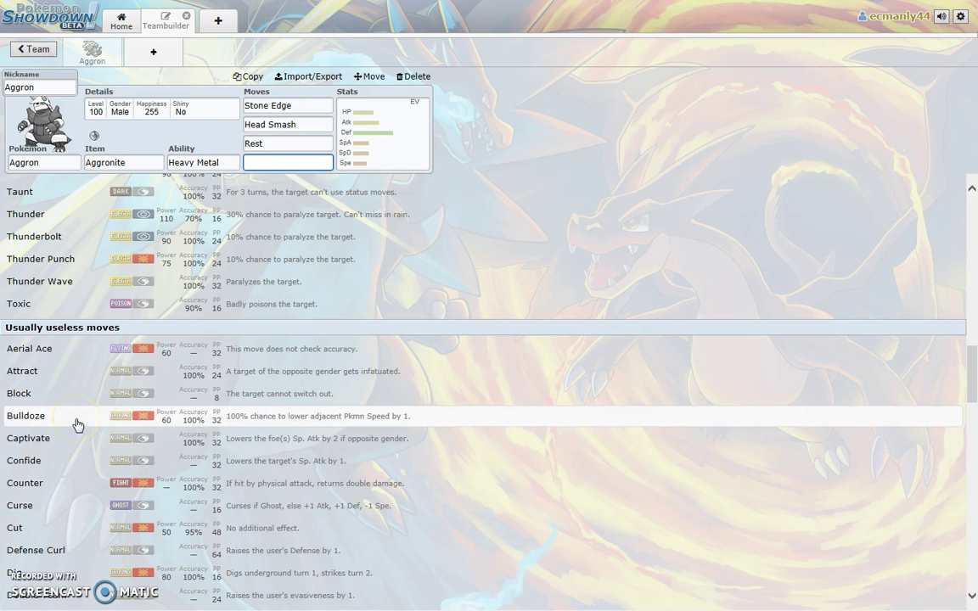
pyautogui.scroll(3, 76, 424)
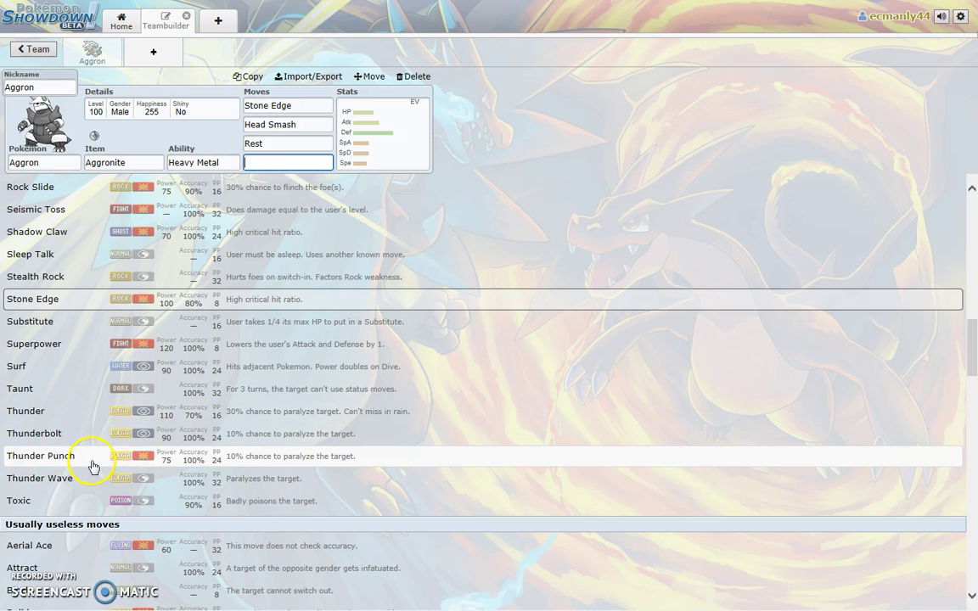
pyautogui.scroll(3, 456, 339)
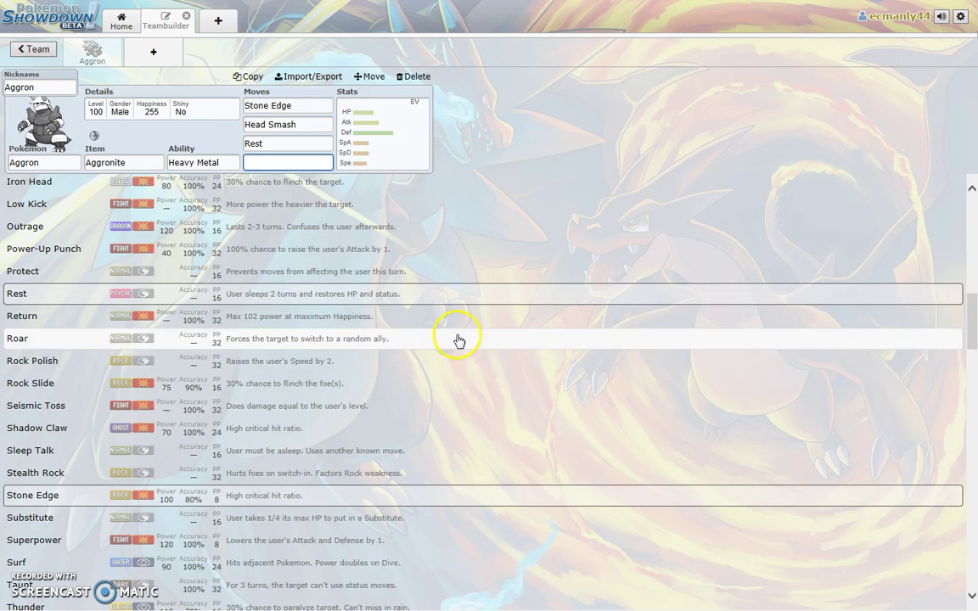
pyautogui.scroll(2, 421, 336)
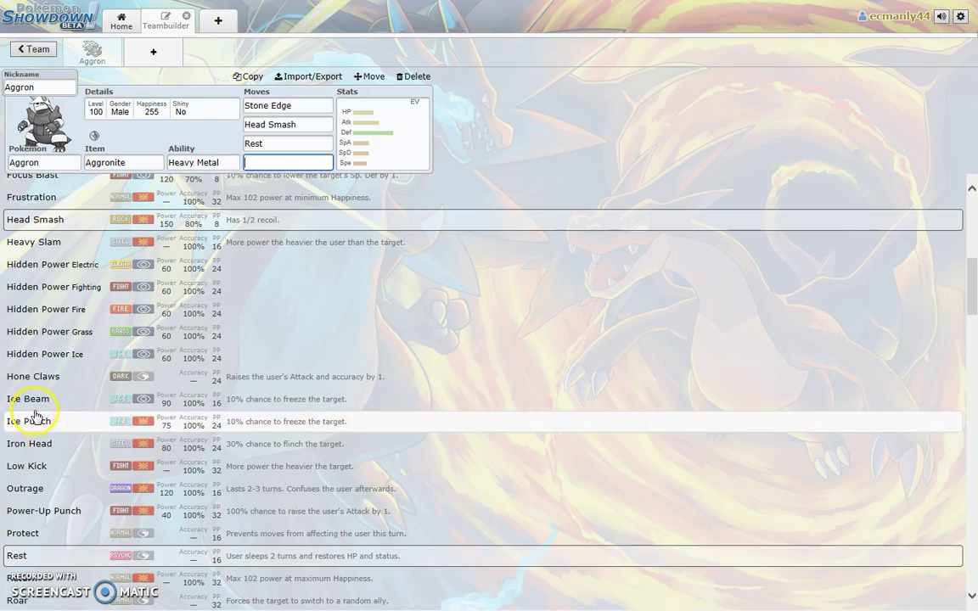
pyautogui.scroll(2, 74, 344)
pyautogui.scroll(1, 80, 255)
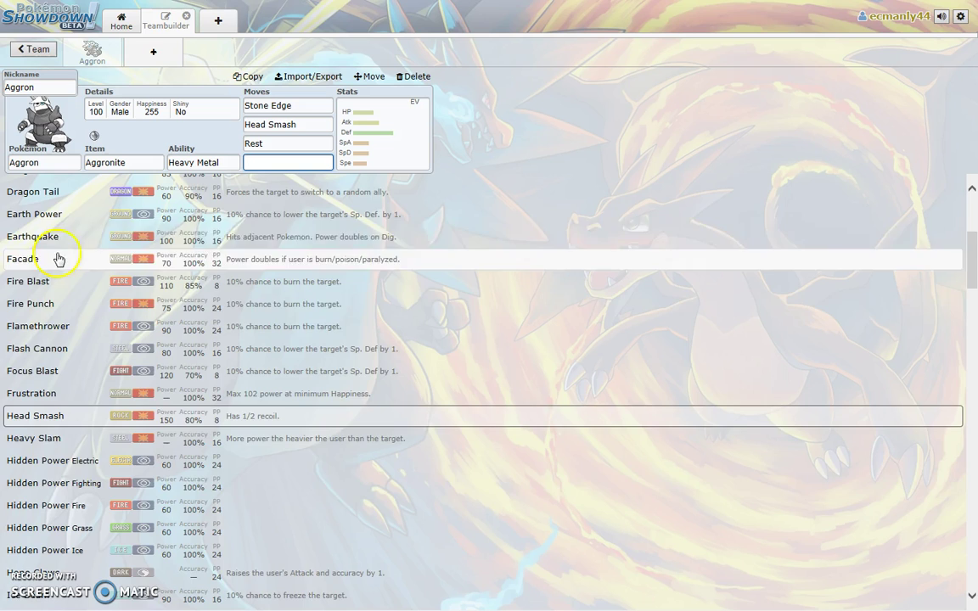
pyautogui.scroll(1, 69, 245)
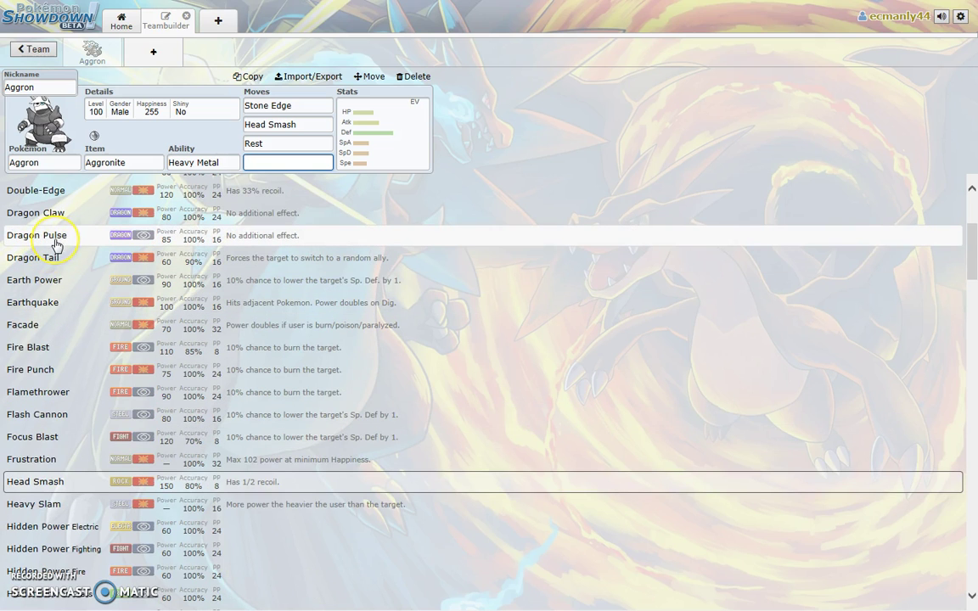
pyautogui.click(53, 238)
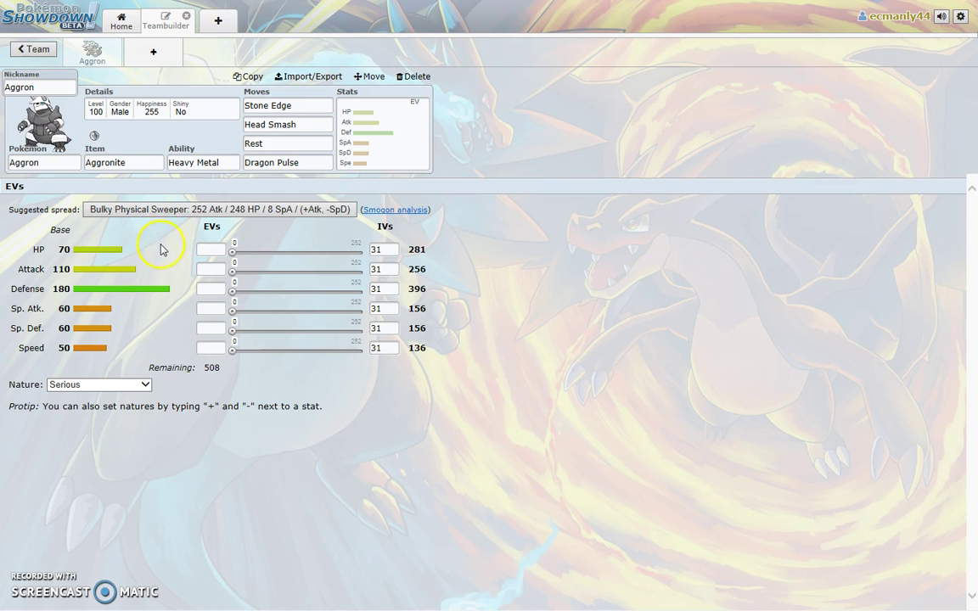
# Step: Apply the Bulky Physical Sweeper spread (Naughty, 248 HP/252 Atk/8 SpA) and rename Aggron to Wrath
pyautogui.click(202, 213)
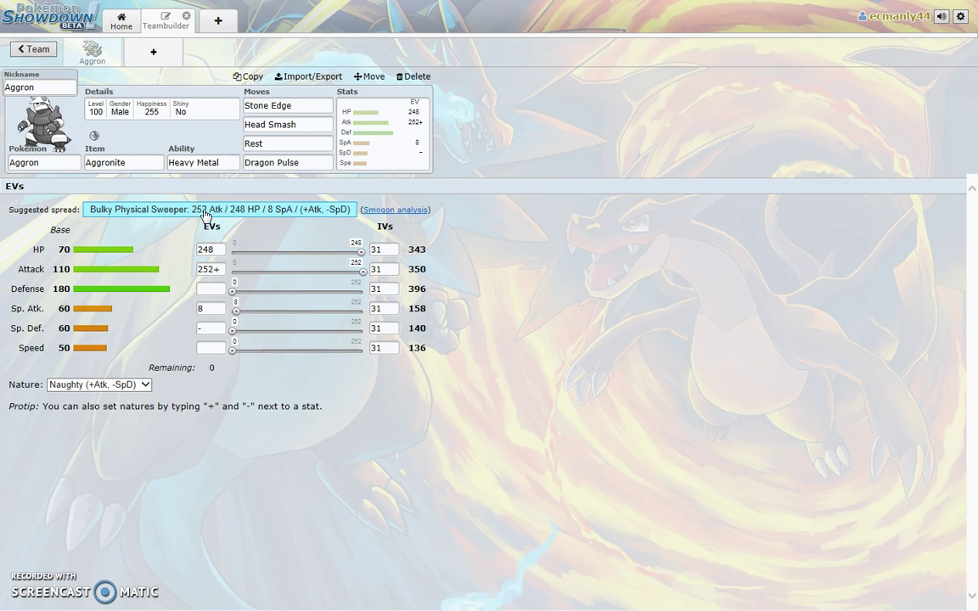
pyautogui.click(199, 327)
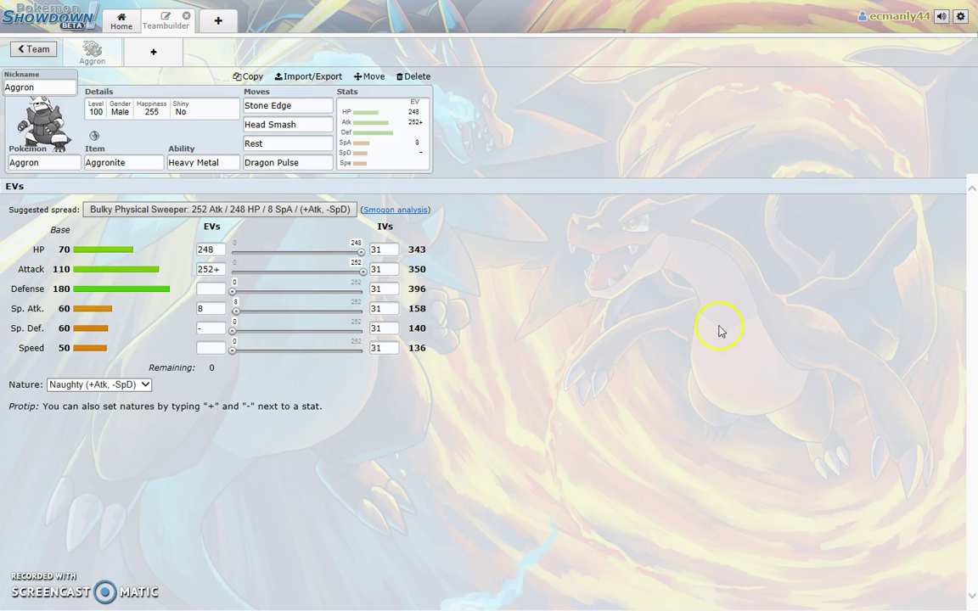
pyautogui.doubleClick(15, 91)
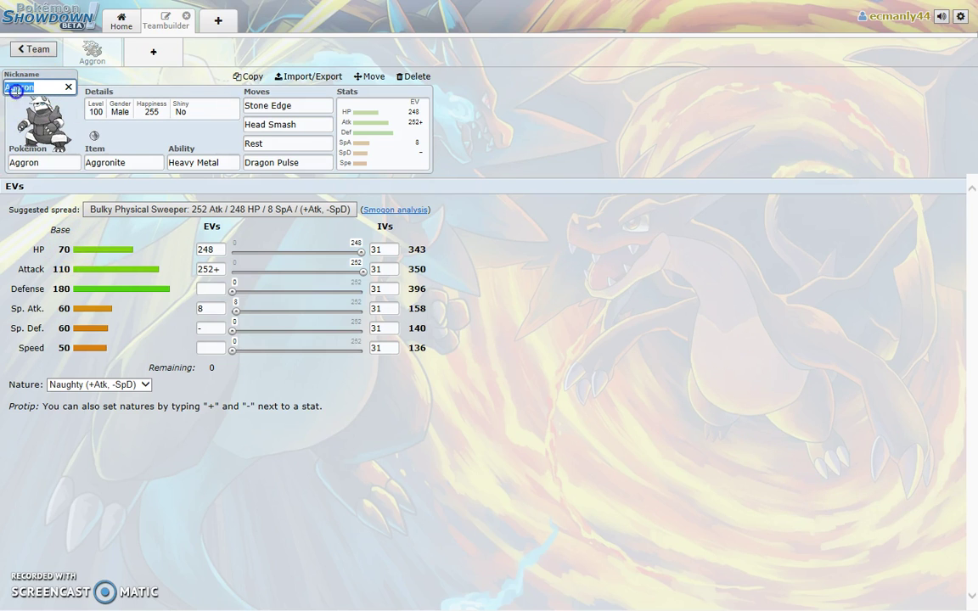
pyautogui.press('BackSpace')
# Step: Start a second team slot and browse the RU Pokémon list
pyautogui.click(142, 51)
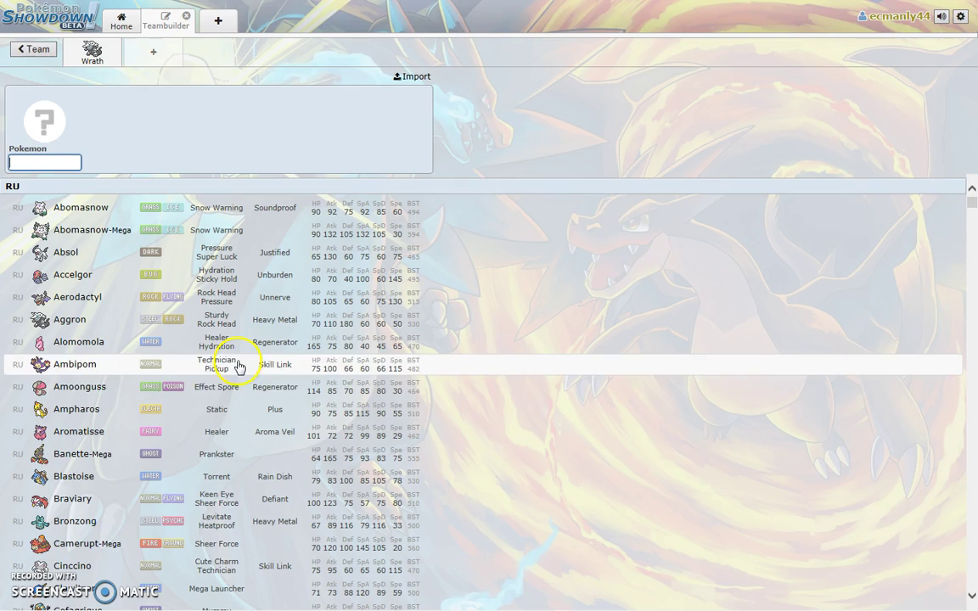
pyautogui.scroll(-3, 229, 390)
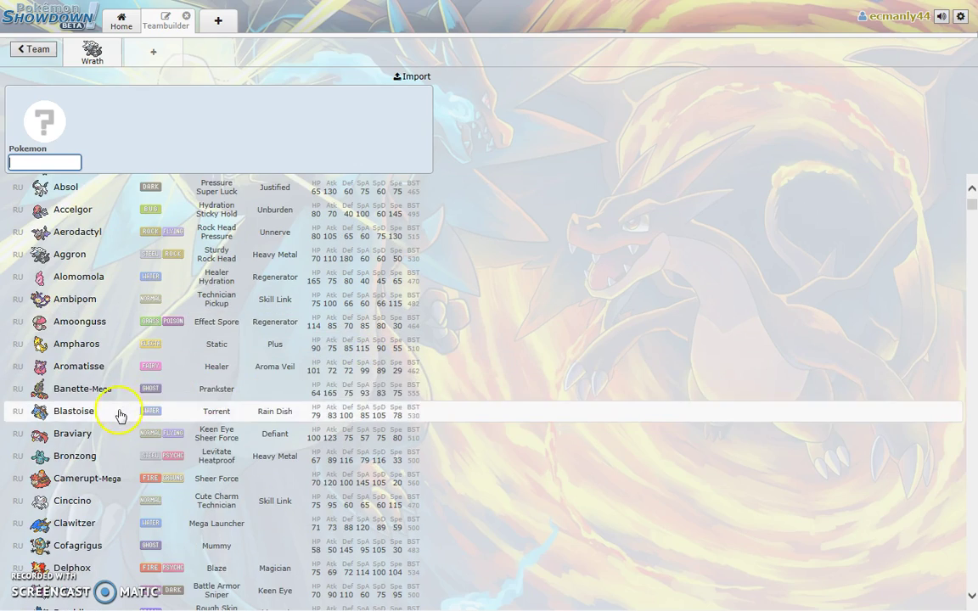
pyautogui.scroll(-10, 119, 416)
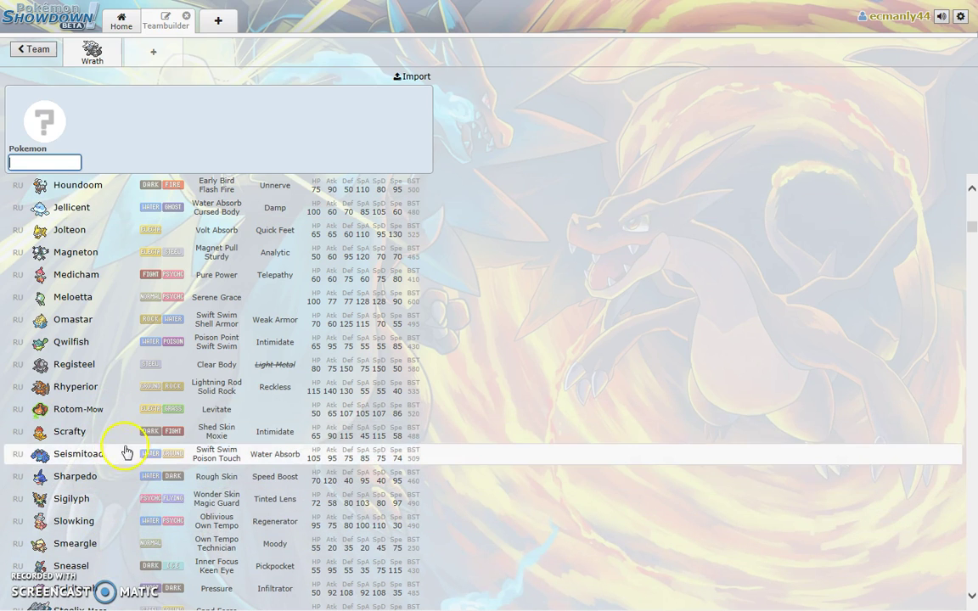
pyautogui.scroll(-1, 112, 433)
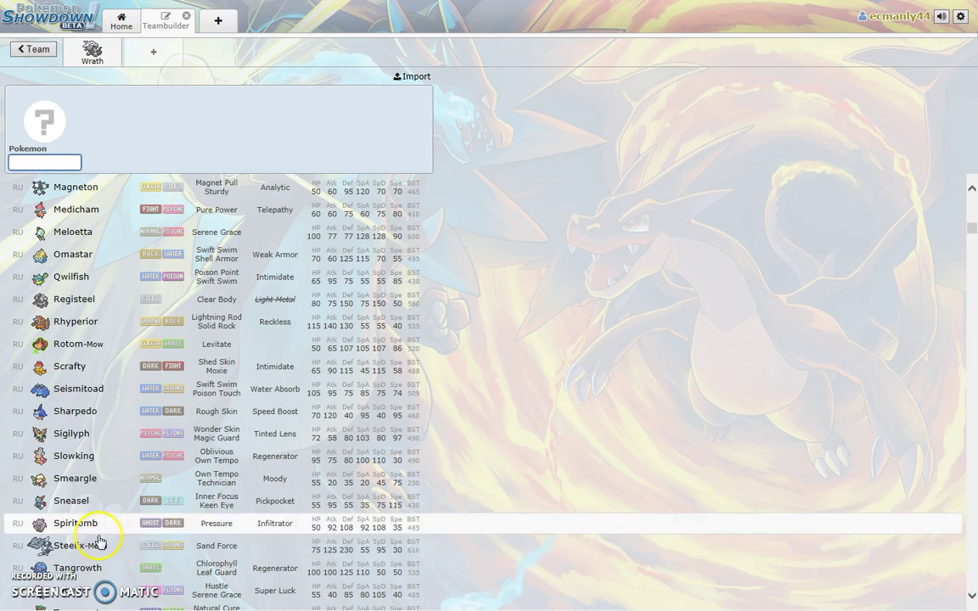
pyautogui.scroll(-1, 106, 556)
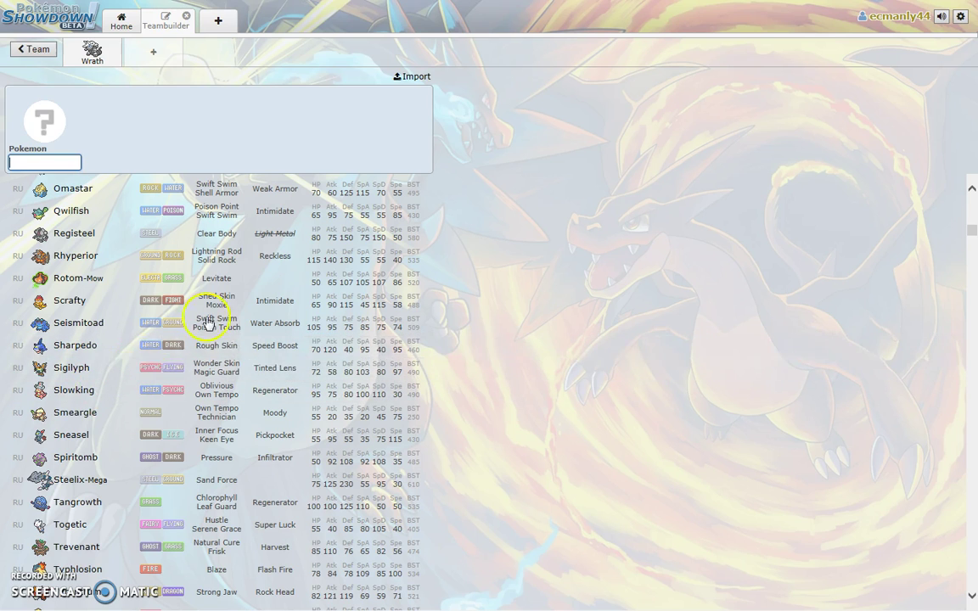
# Step: Try a 'slak' search, clear it, and select Slowking from the full list
pyautogui.write('slak')
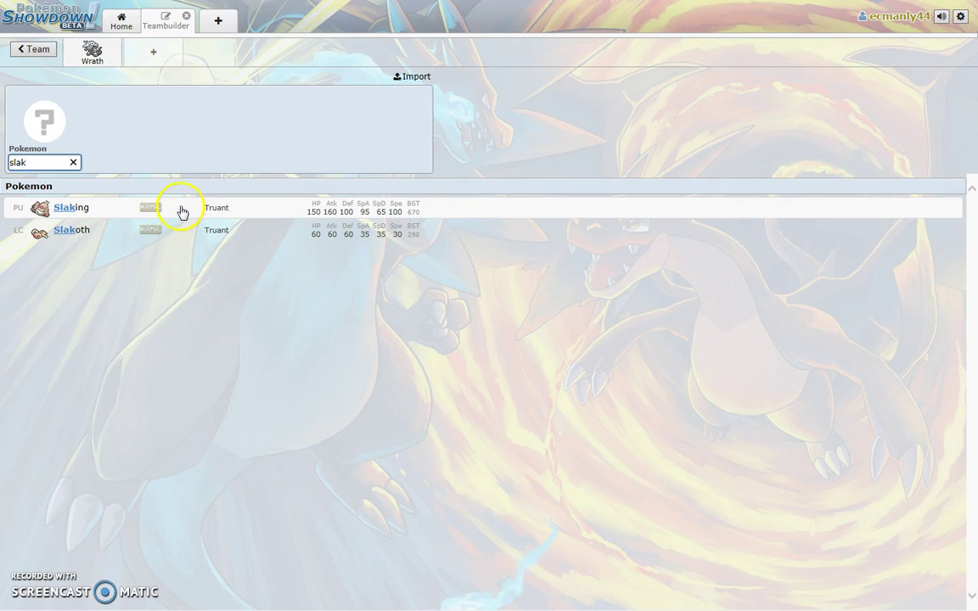
pyautogui.press('BackSpace')
pyautogui.press('BackSpace')
pyautogui.press('BackSpace')
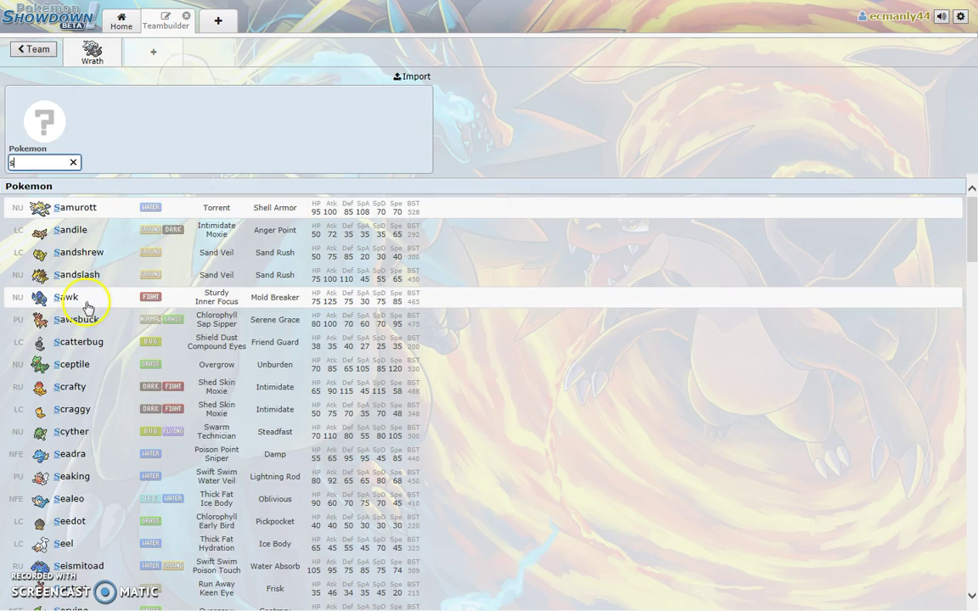
pyautogui.press('BackSpace')
pyautogui.scroll(-3, 123, 450)
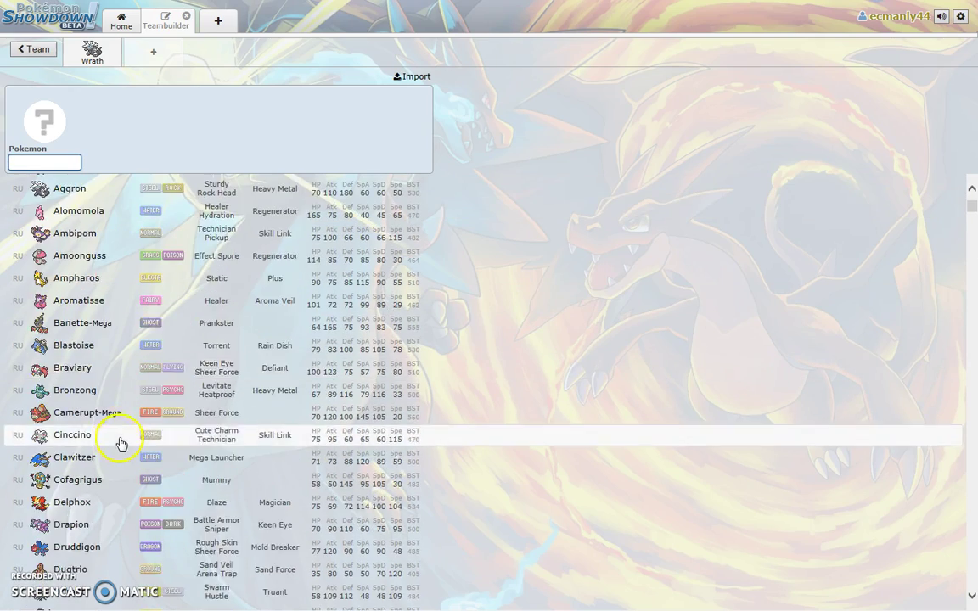
pyautogui.scroll(-9, 119, 441)
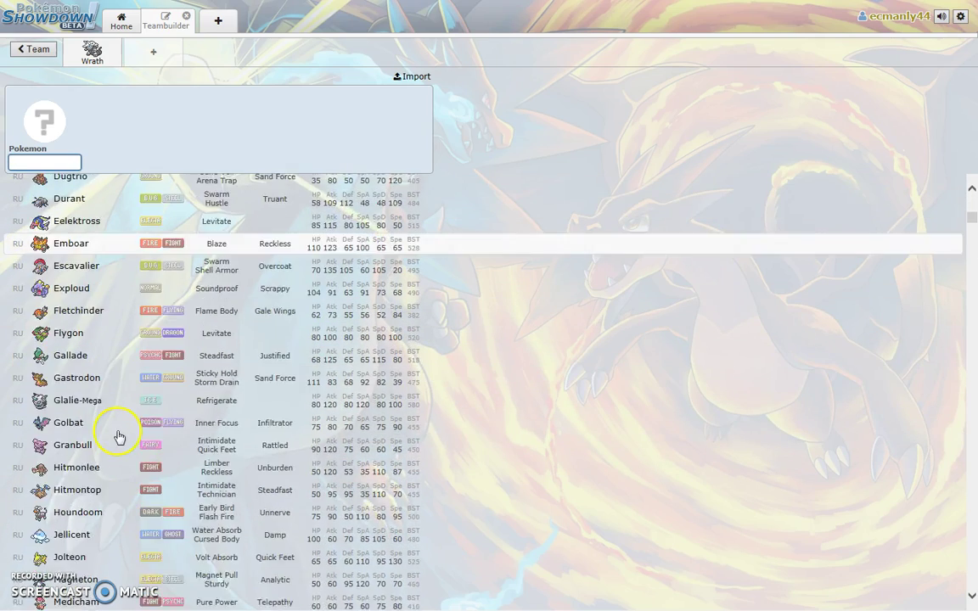
pyautogui.scroll(-4, 114, 430)
pyautogui.scroll(2, 114, 428)
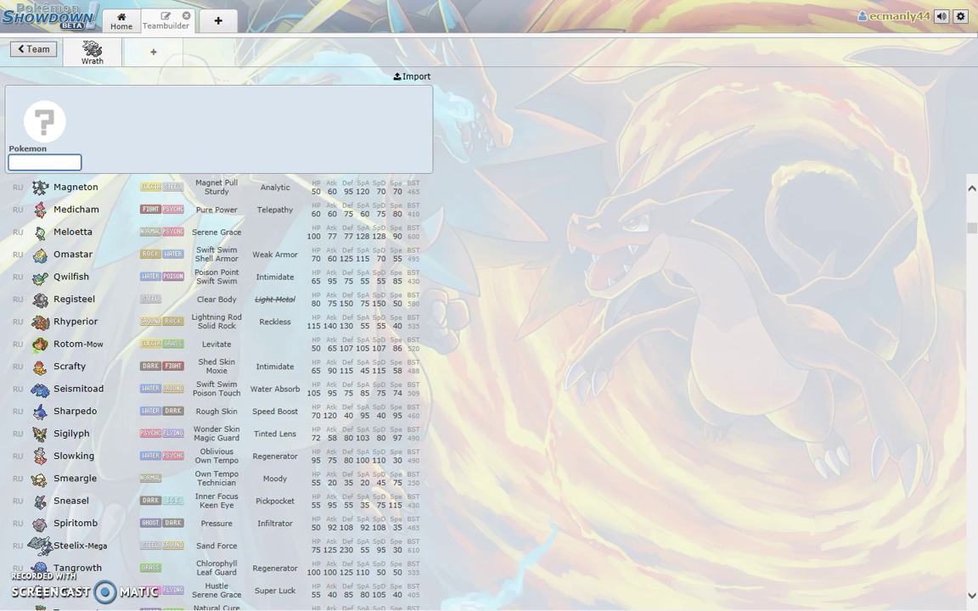
pyautogui.click(76, 455)
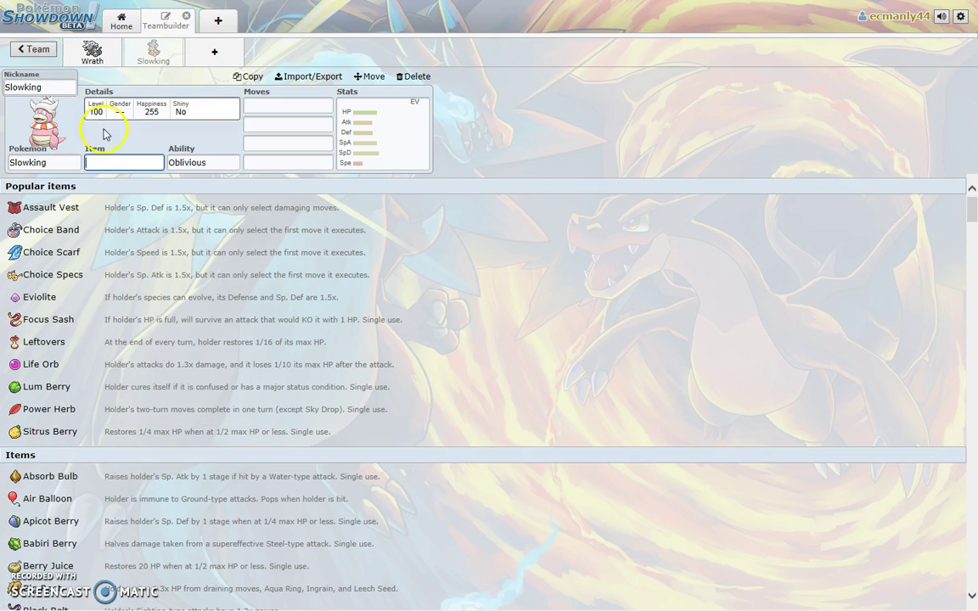
# Step: Nickname Slowking 'Sloth' and give it Choice Band with the Regenerator ability
pyautogui.click(71, 86)
pyautogui.write('Sloth')
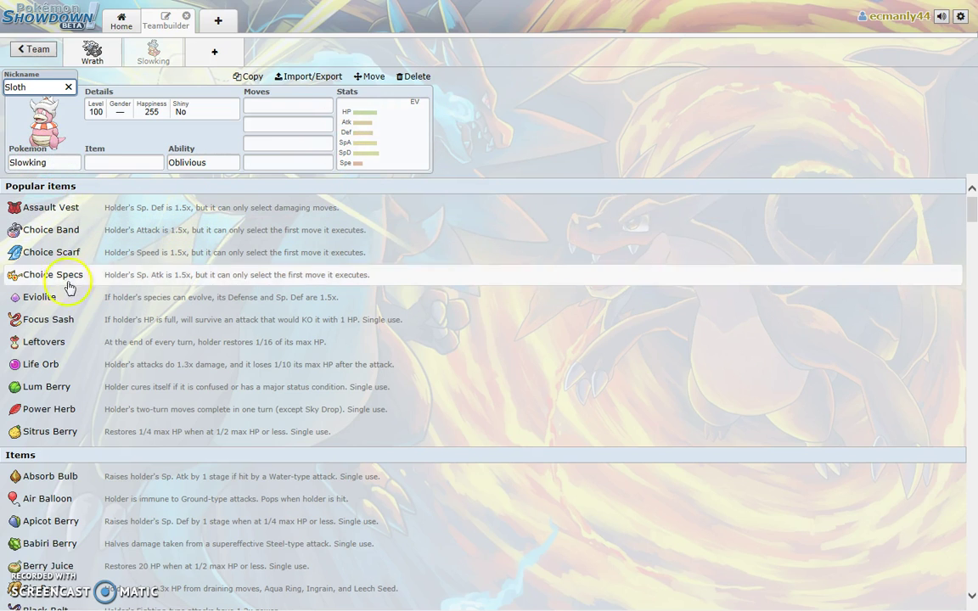
pyautogui.click(83, 235)
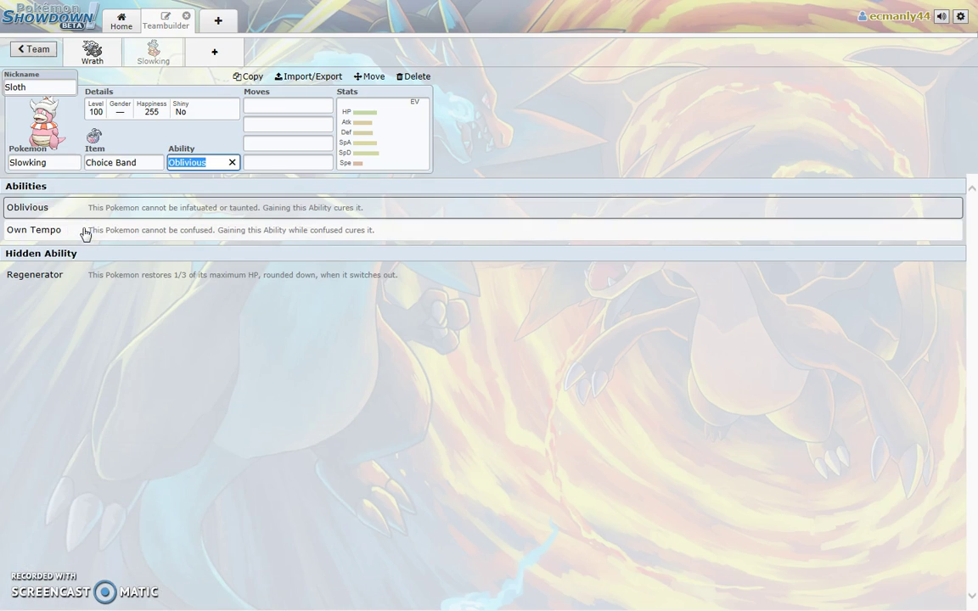
pyautogui.click(63, 277)
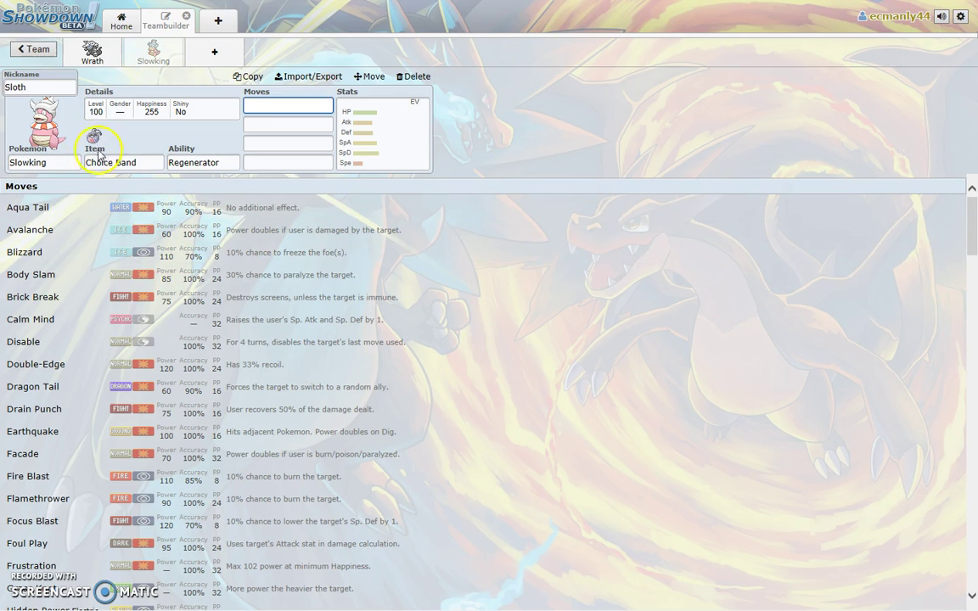
# Step: Set Sloth's gender to Male in its details, leaving Shiny at No
pyautogui.click(119, 107)
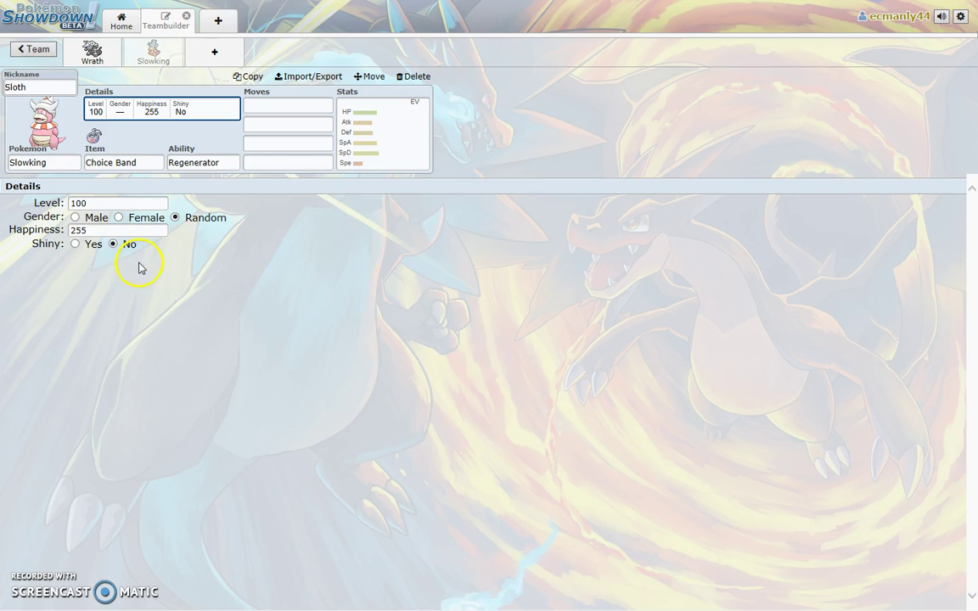
pyautogui.click(75, 244)
pyautogui.click(126, 248)
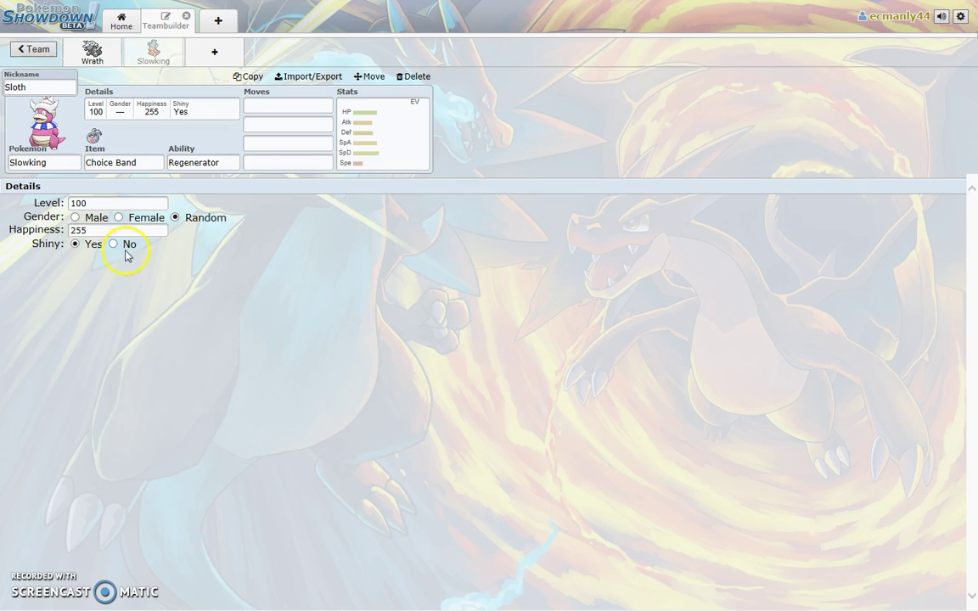
pyautogui.click(114, 246)
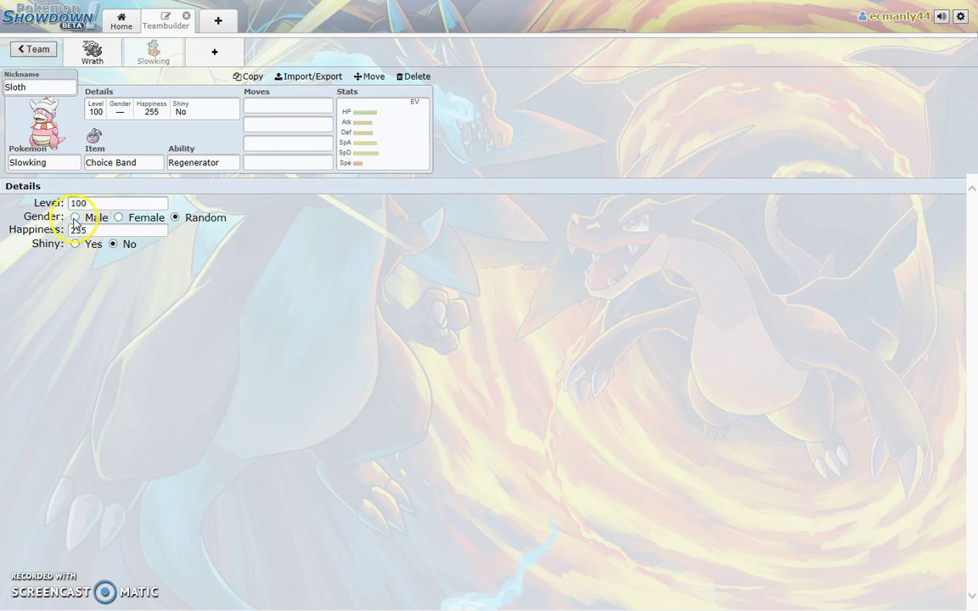
pyautogui.click(289, 107)
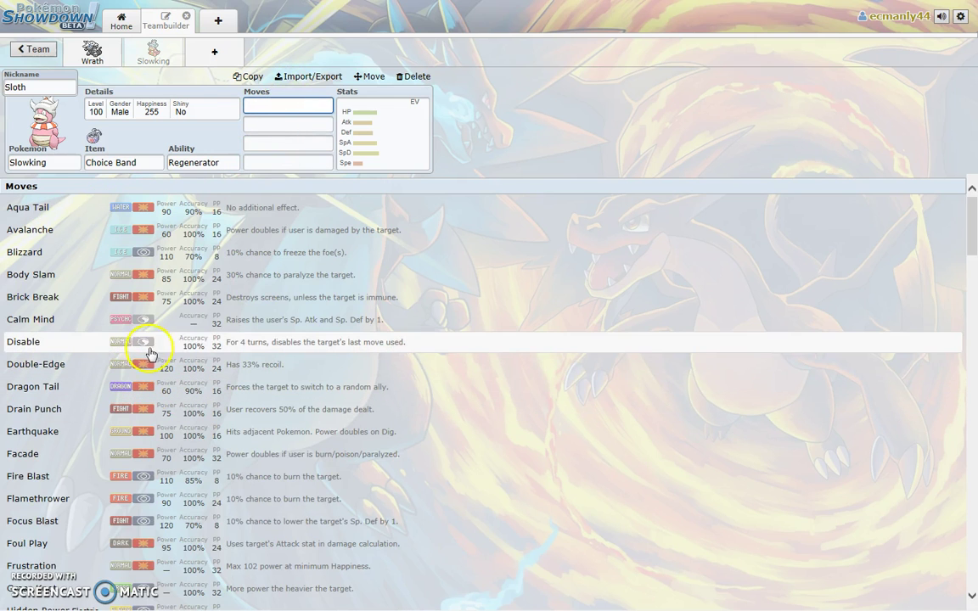
# Step: Add Body Slam and Light Screen as Sloth's first two moves
pyautogui.click(203, 267)
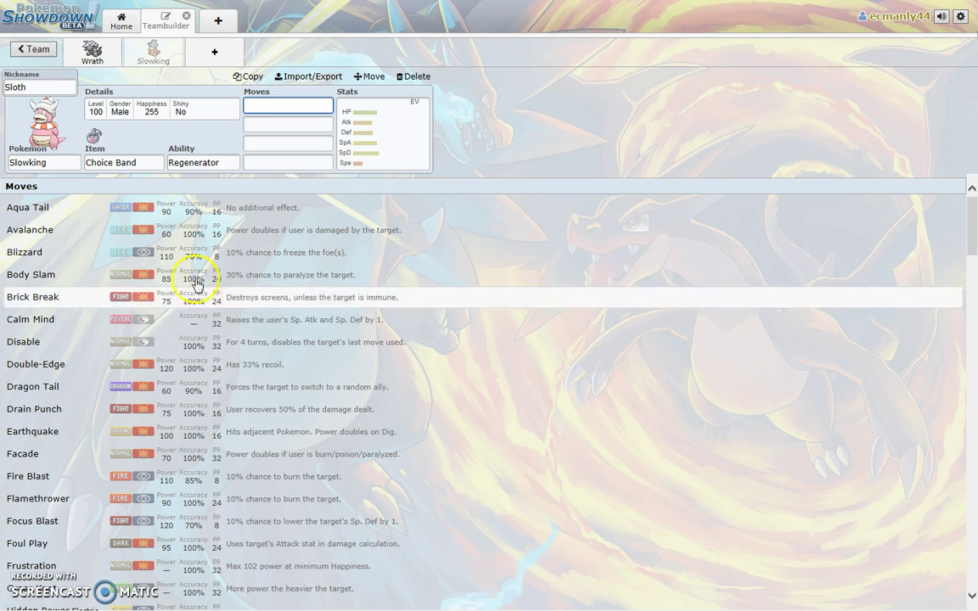
pyautogui.click(93, 276)
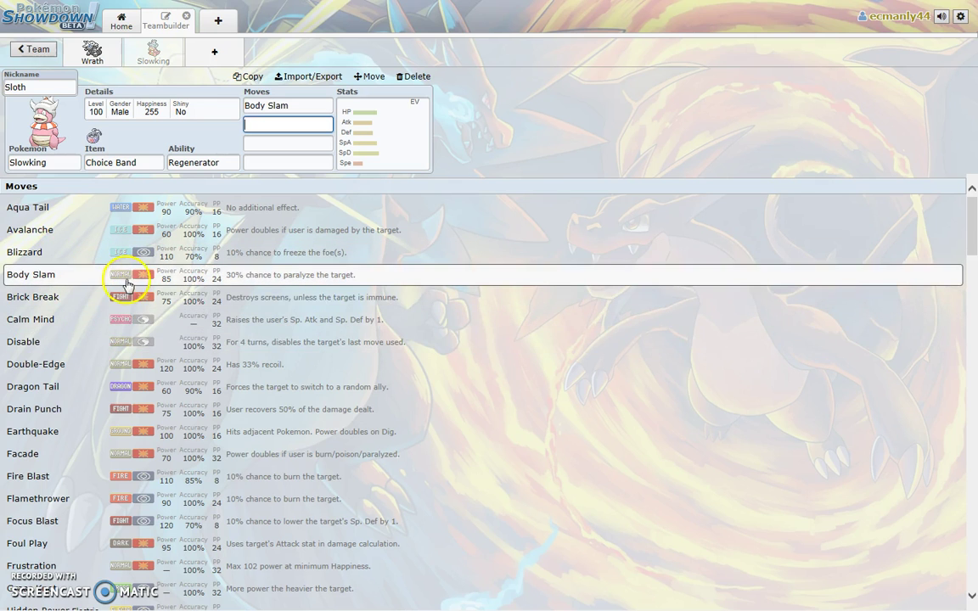
pyautogui.scroll(-2, 144, 378)
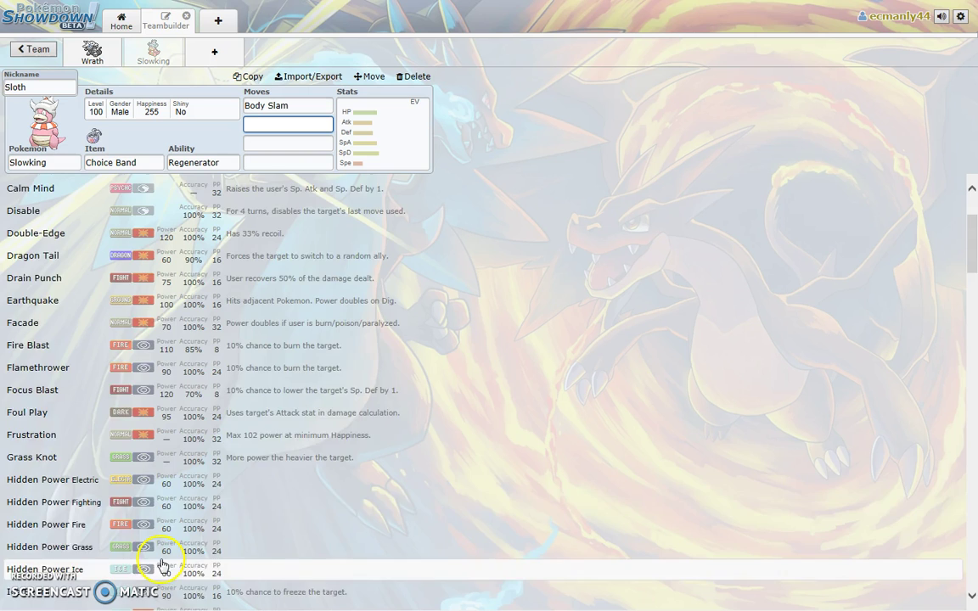
pyautogui.scroll(-1, 160, 564)
pyautogui.scroll(-1, 149, 564)
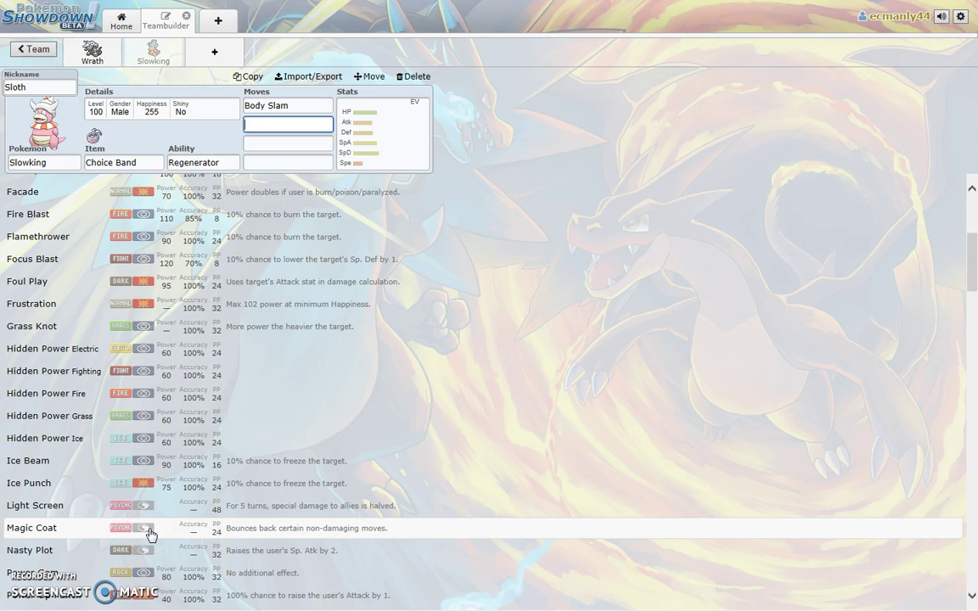
pyautogui.click(133, 518)
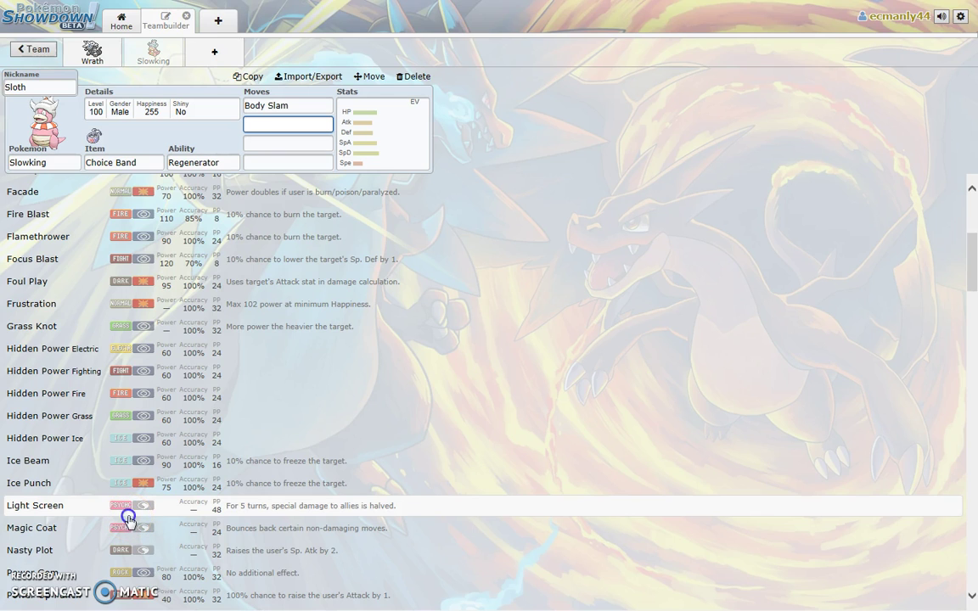
pyautogui.click(127, 518)
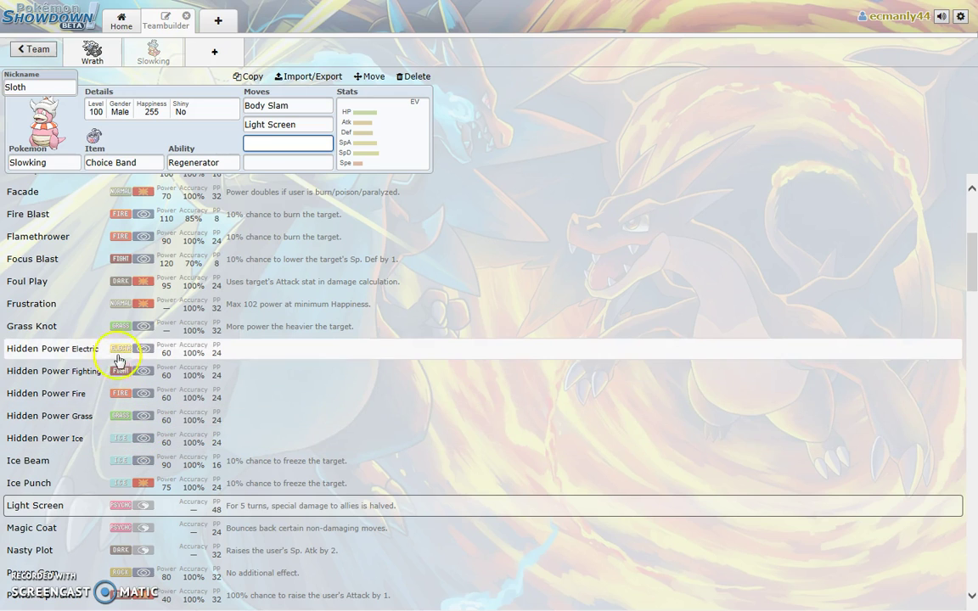
# Step: Add Foul Play and Psychic as Sloth's third and fourth moves
pyautogui.click(115, 285)
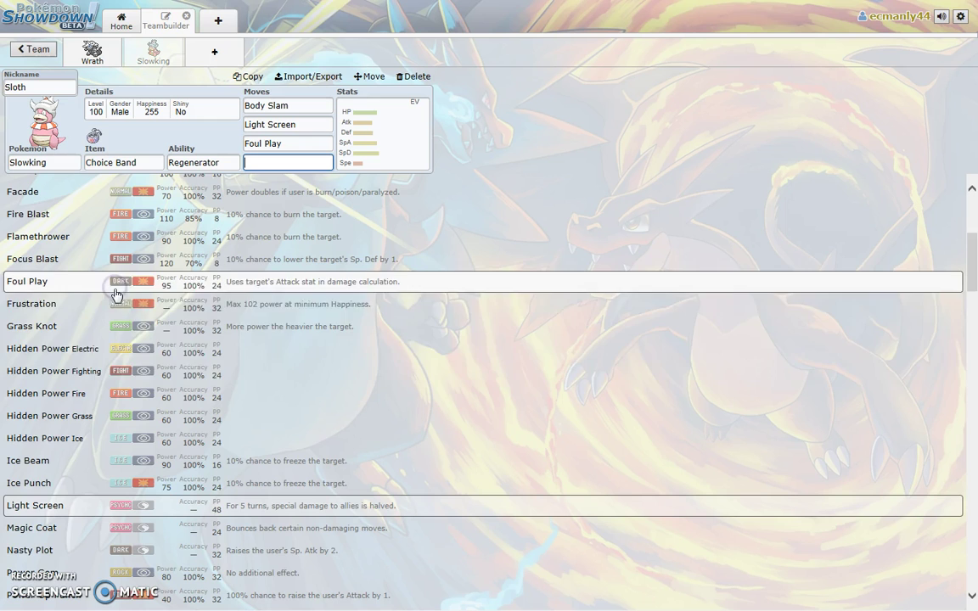
pyautogui.scroll(-1, 100, 362)
pyautogui.scroll(-2, 100, 363)
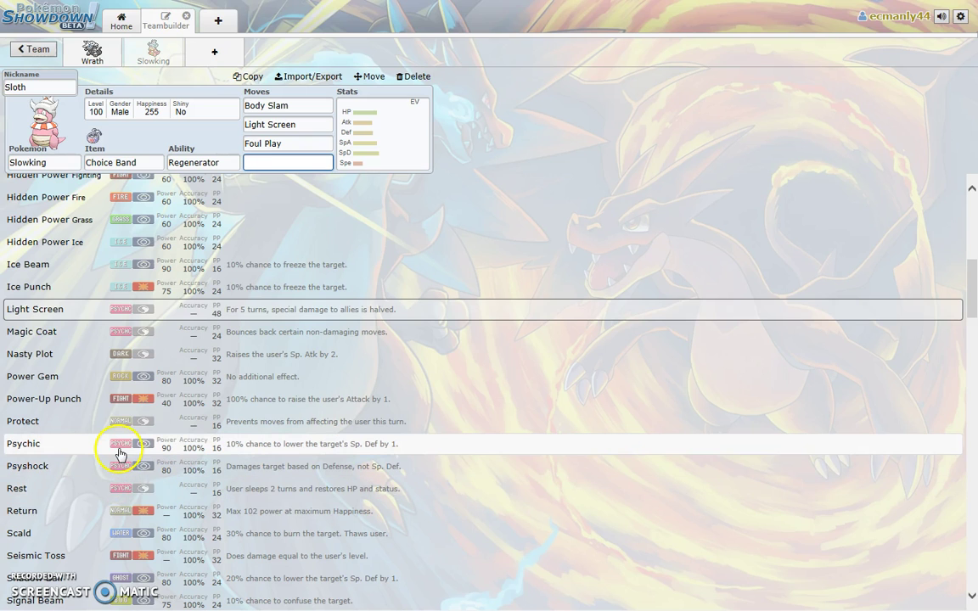
pyautogui.click(118, 456)
pyautogui.click(118, 456)
# Step: Apply Sloth's 248 HP / 8 Atk / 252 SpD spread with Attack at 8+ for Lonely, and add a third slot
pyautogui.click(170, 212)
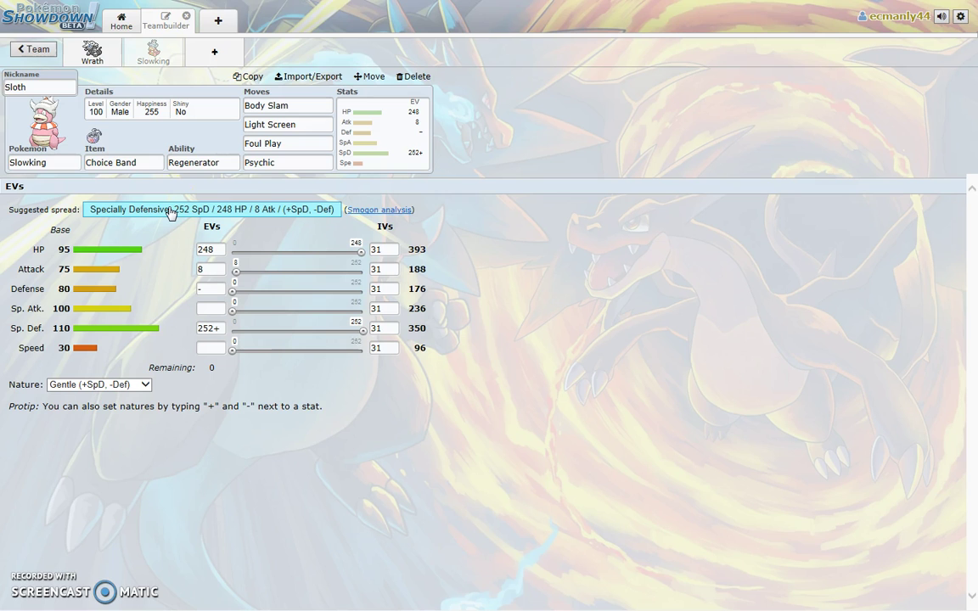
pyautogui.click(217, 268)
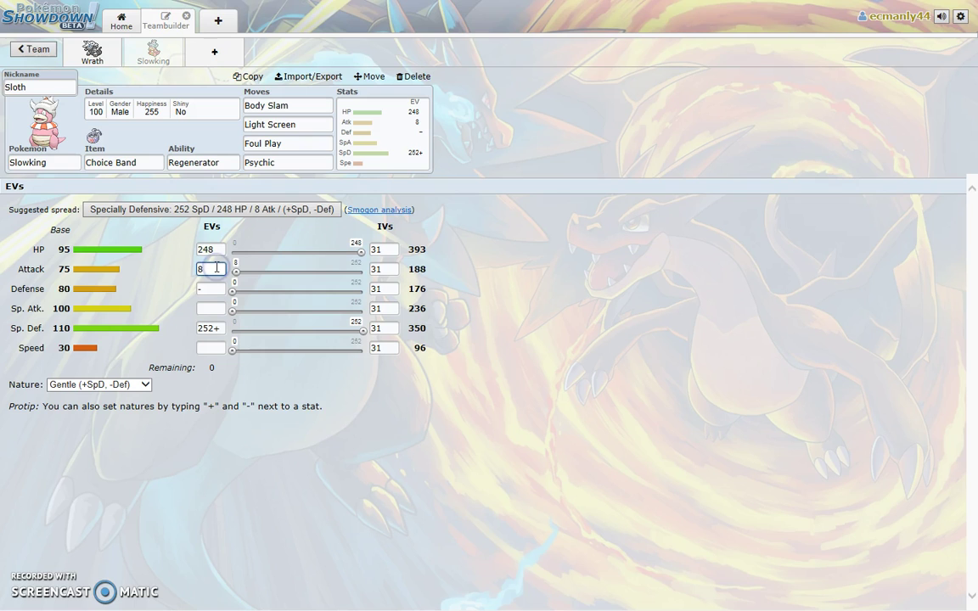
pyautogui.moveTo(217, 268); pyautogui.dragTo(165, 264)
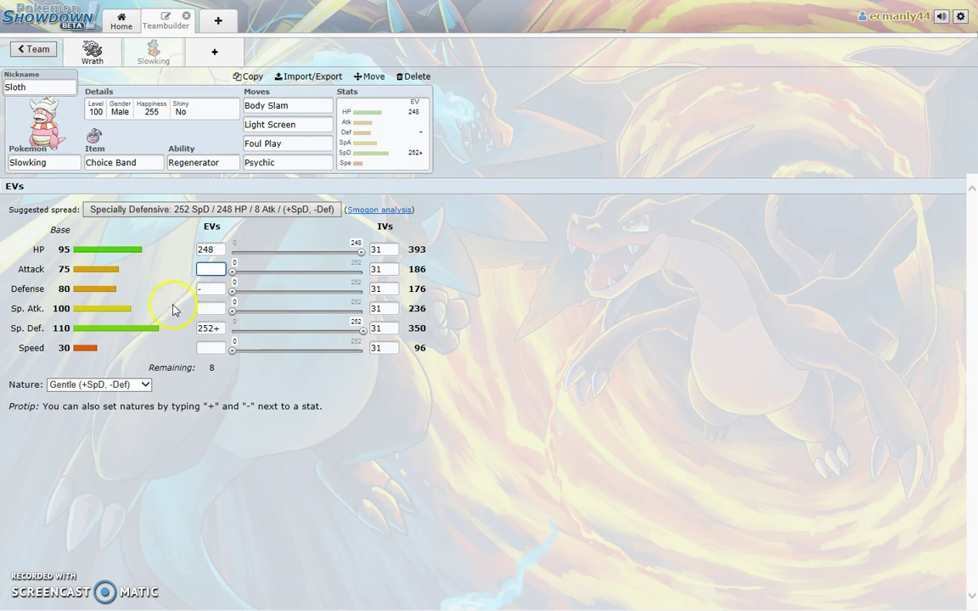
pyautogui.write('+')
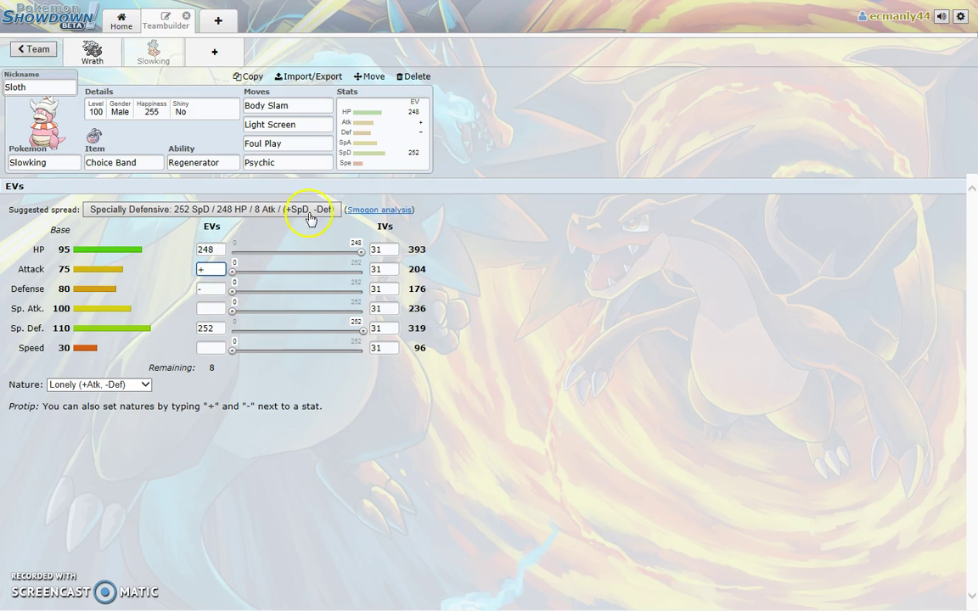
pyautogui.write('8')
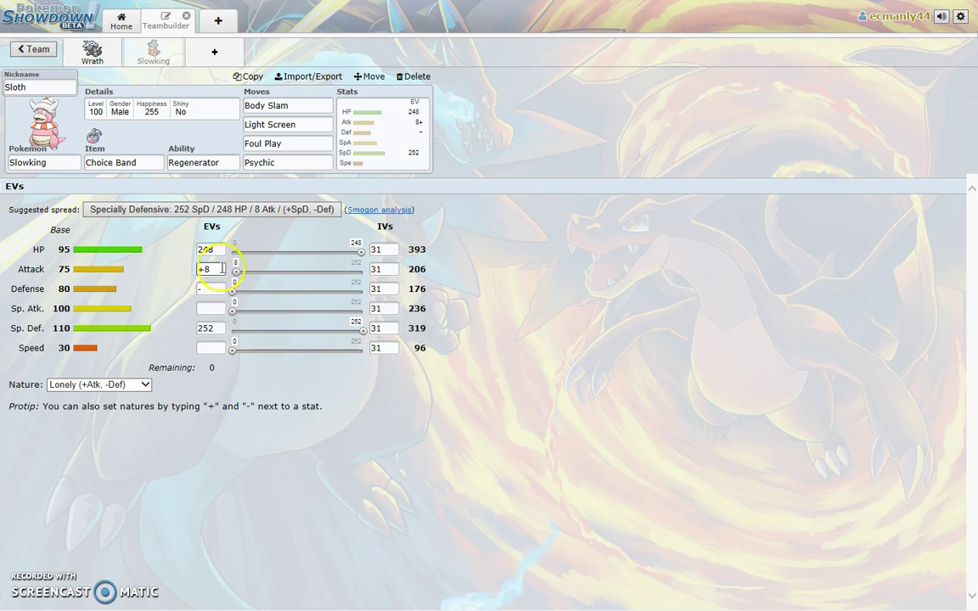
pyautogui.click(151, 226)
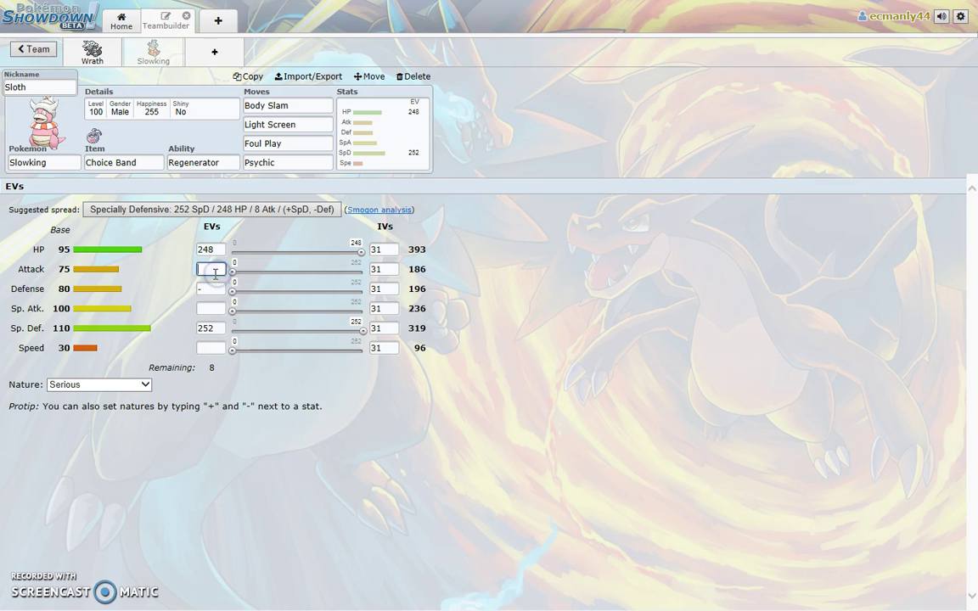
pyautogui.press('BackSpace')
pyautogui.write('8')
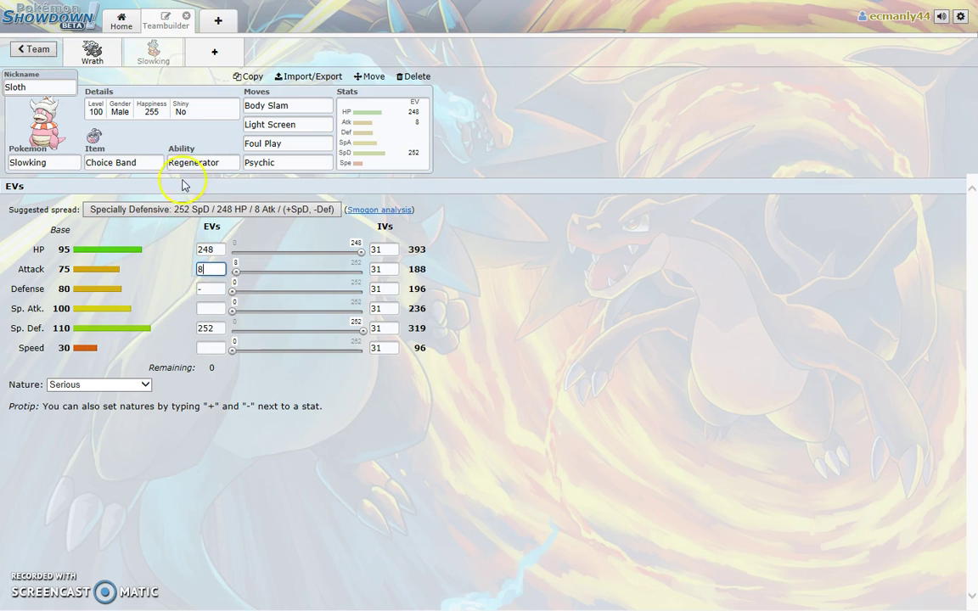
pyautogui.write('+')
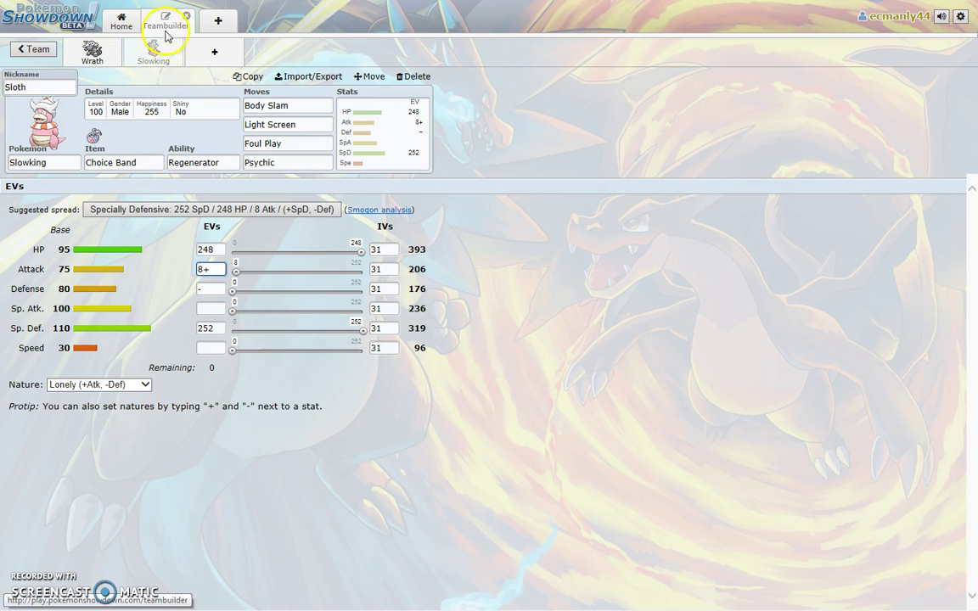
pyautogui.click(215, 55)
# Step: Search 'brav', add Braviary to the third slot and nickname it Pride
pyautogui.click(51, 159)
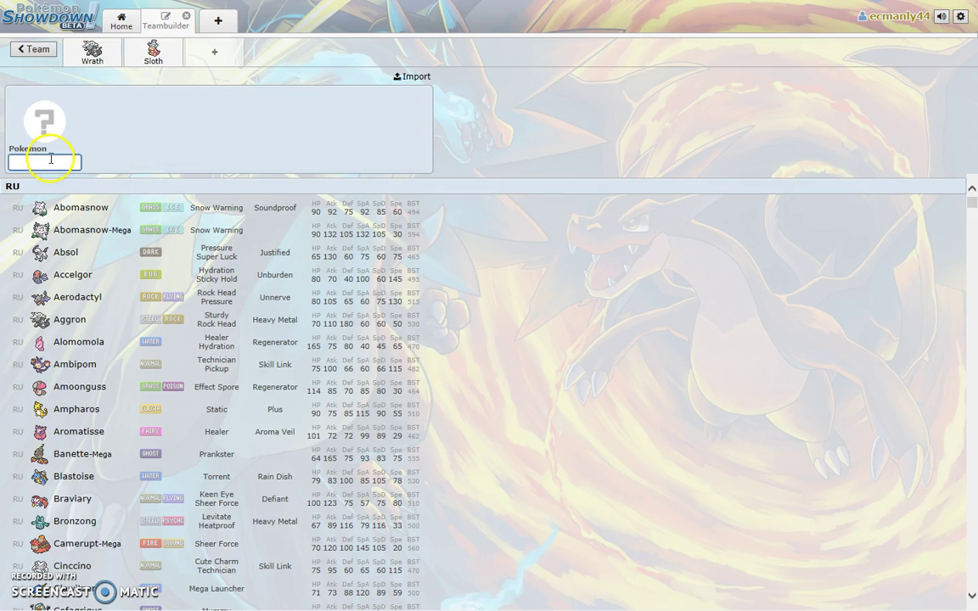
pyautogui.moveTo(51, 2)
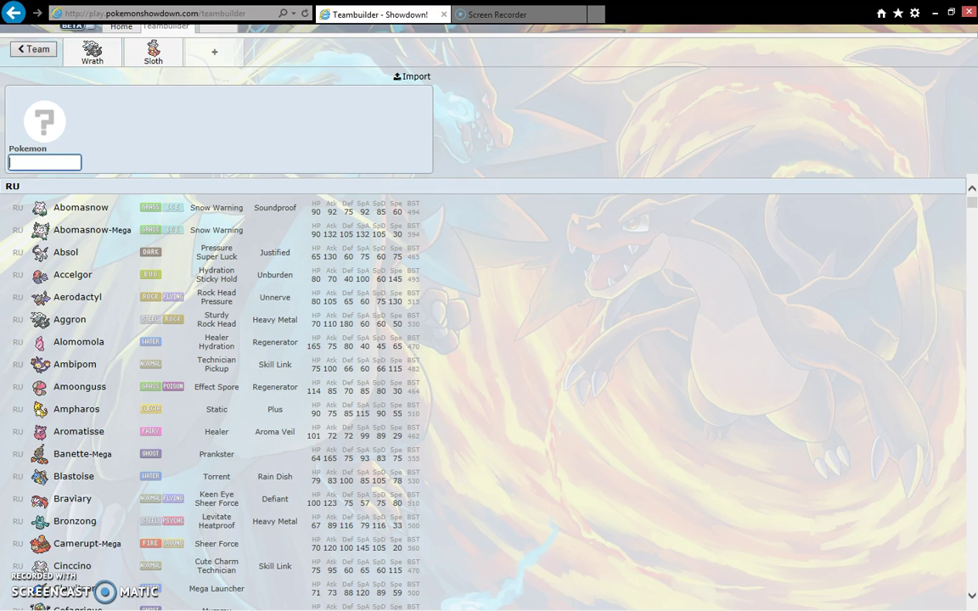
pyautogui.write('brav')
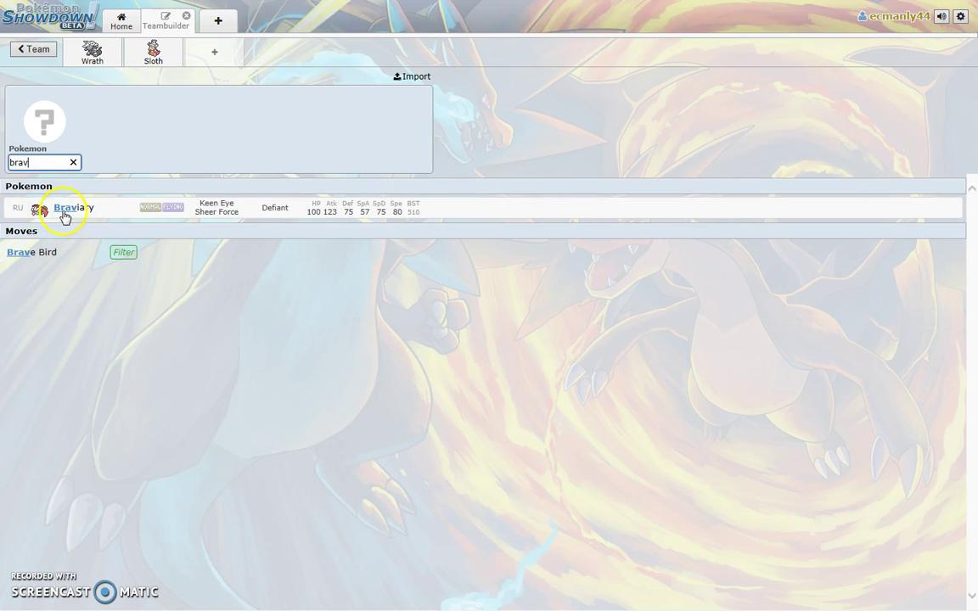
pyautogui.click(61, 208)
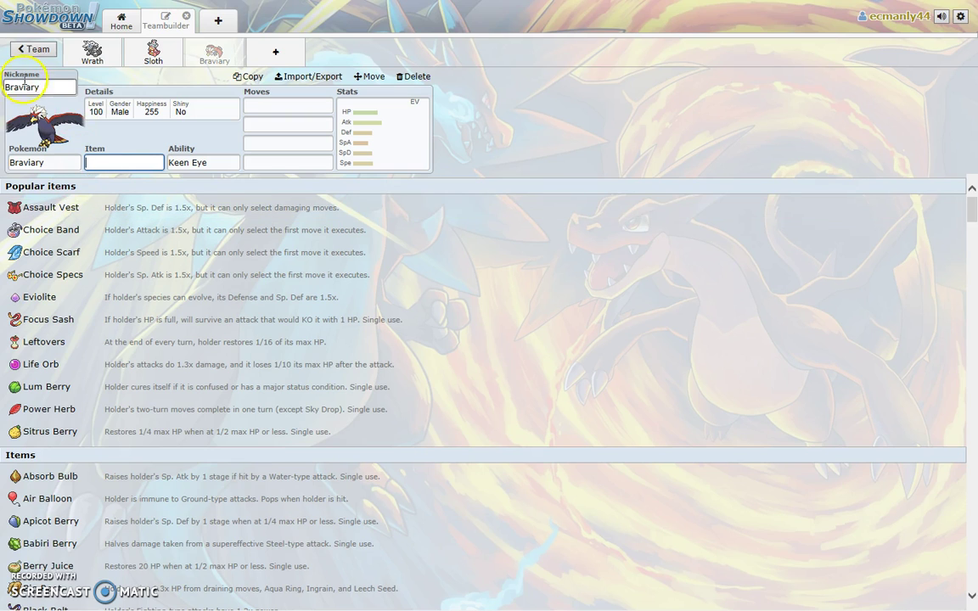
pyautogui.doubleClick(51, 87)
pyautogui.press('BackSpace')
pyautogui.write('Pride')
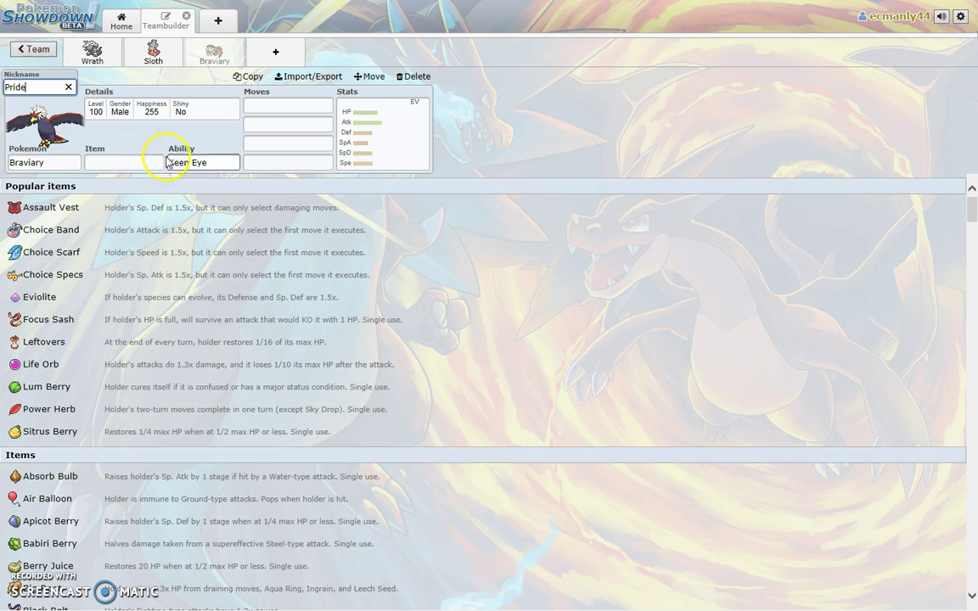
# Step: Give Pride a Focus Sash and the Defiant ability
pyautogui.click(132, 163)
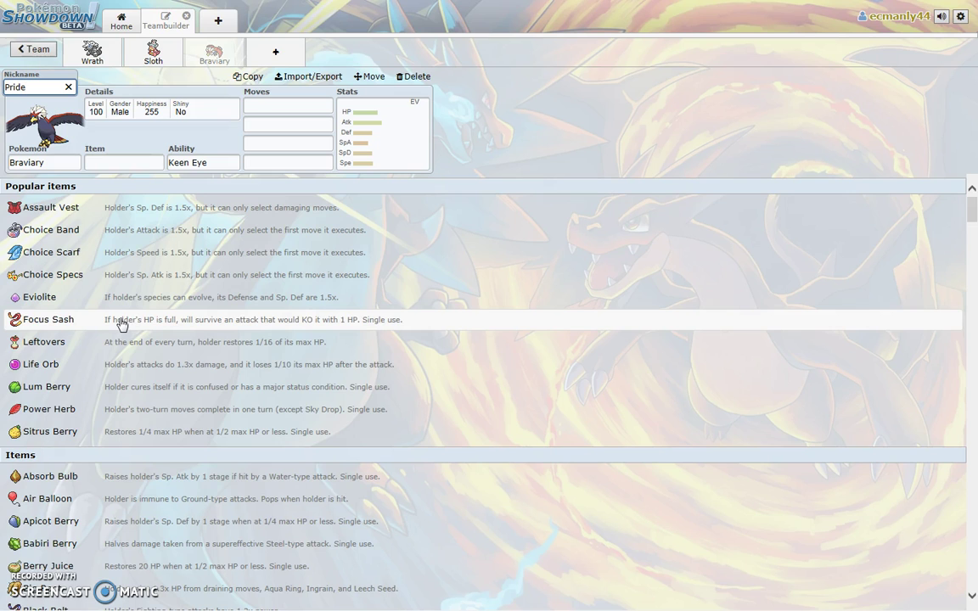
pyautogui.click(121, 322)
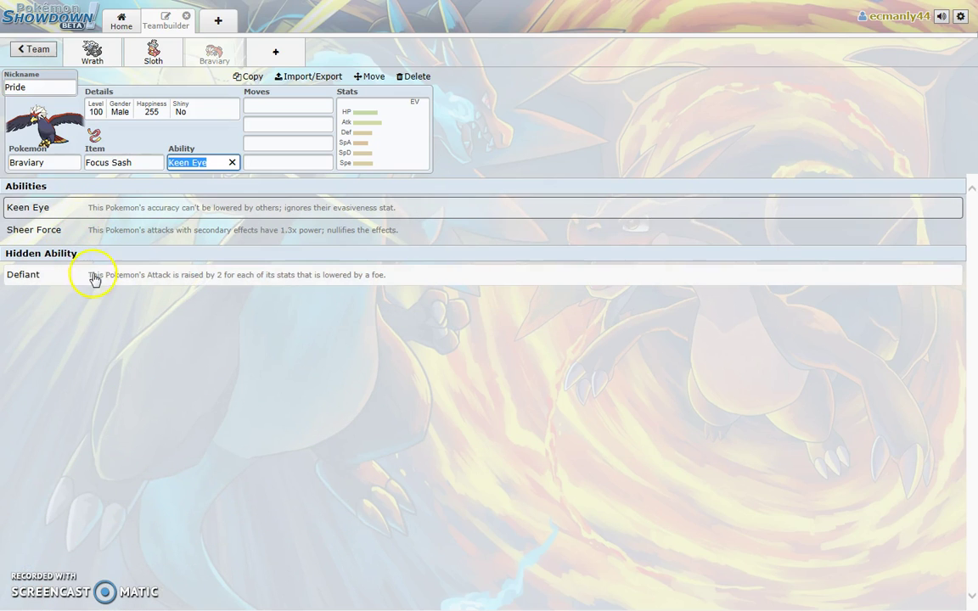
pyautogui.click(96, 280)
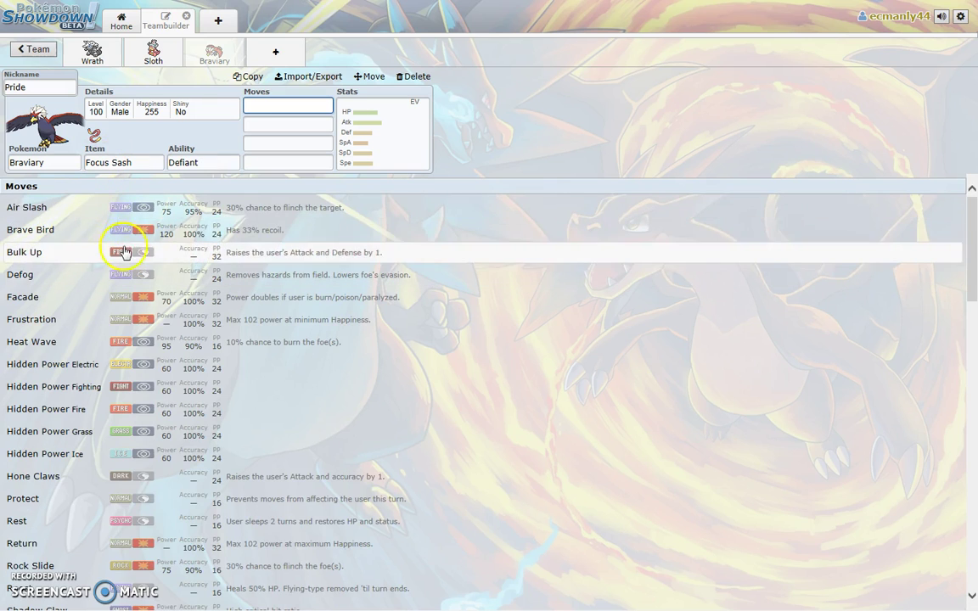
# Step: Fill Pride's four move slots with Brave Bird, Protect, U-turn and Substitute
pyautogui.click(96, 233)
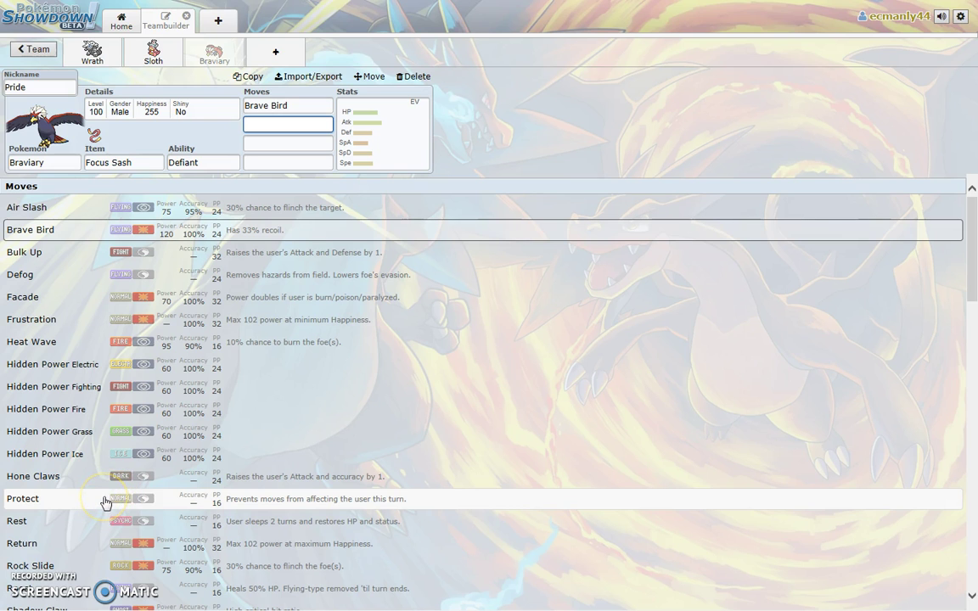
pyautogui.click(103, 499)
pyautogui.scroll(-3, 70, 399)
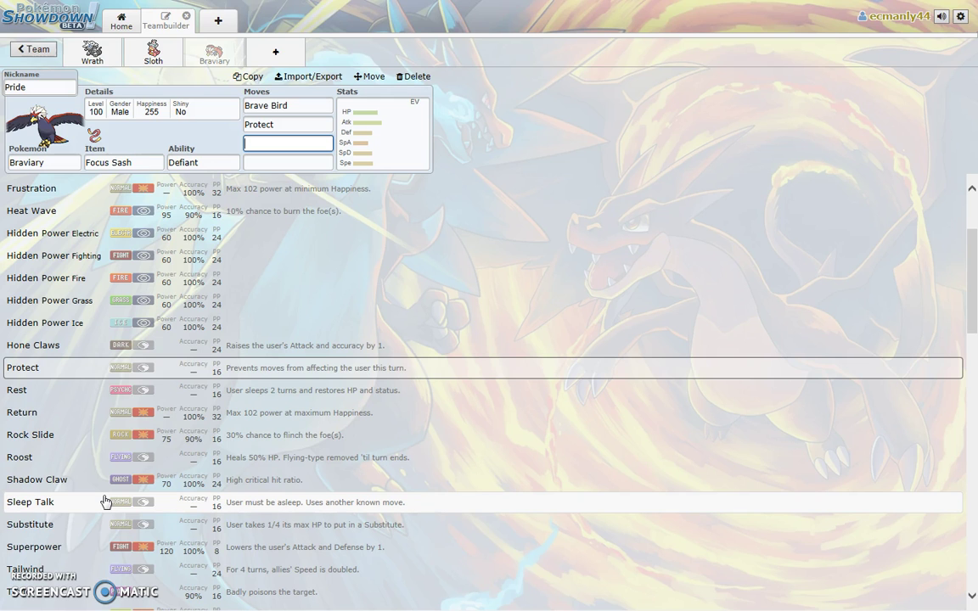
pyautogui.scroll(-1, 105, 501)
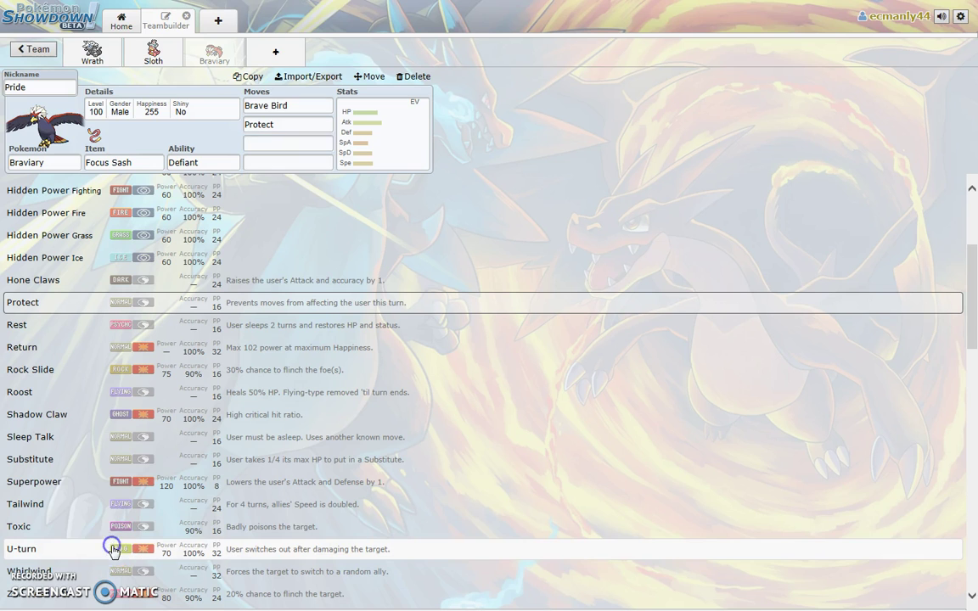
pyautogui.click(107, 546)
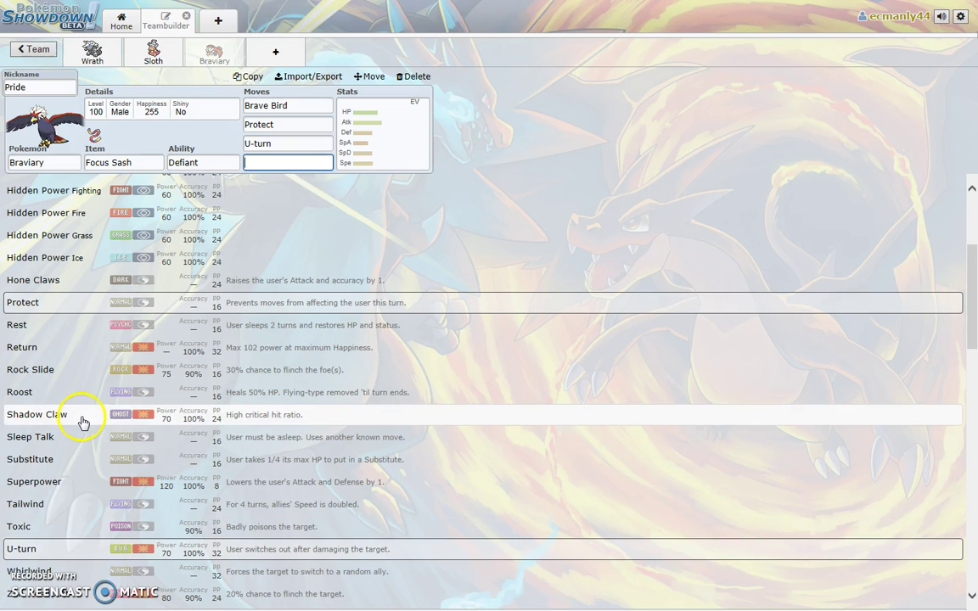
pyautogui.scroll(-1, 99, 497)
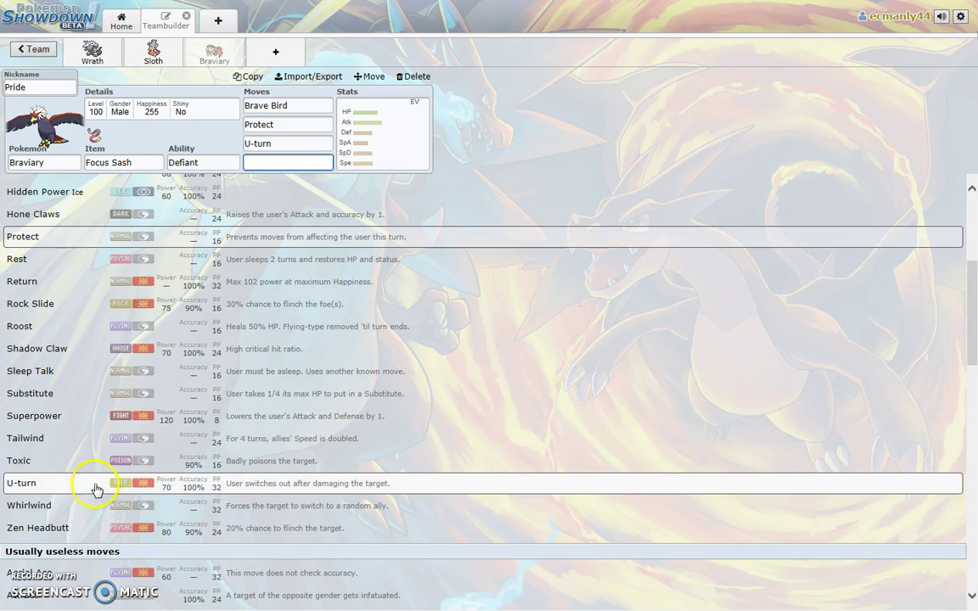
pyautogui.click(88, 397)
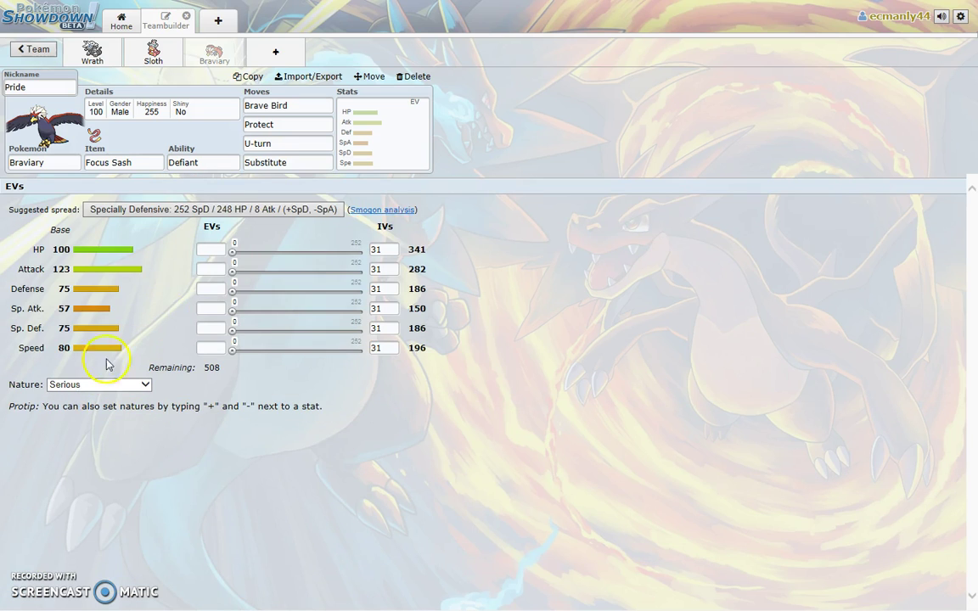
# Step: Apply Pride's 248 HP / 8 Atk / 252 SpD spread without the Sp. Def boost and choose Bold (+Def, -Atk)
pyautogui.click(156, 211)
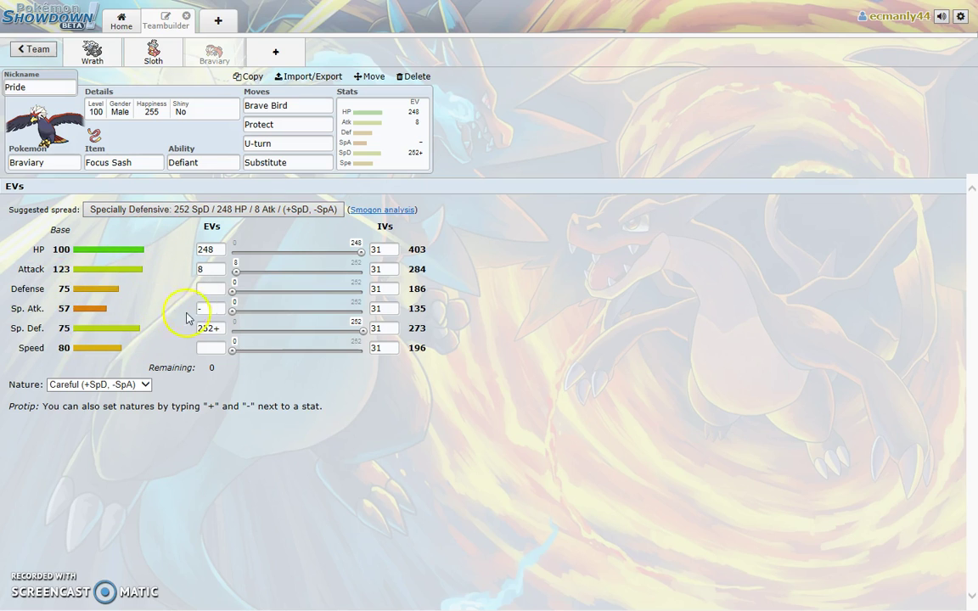
pyautogui.click(217, 328)
pyautogui.press('BackSpace')
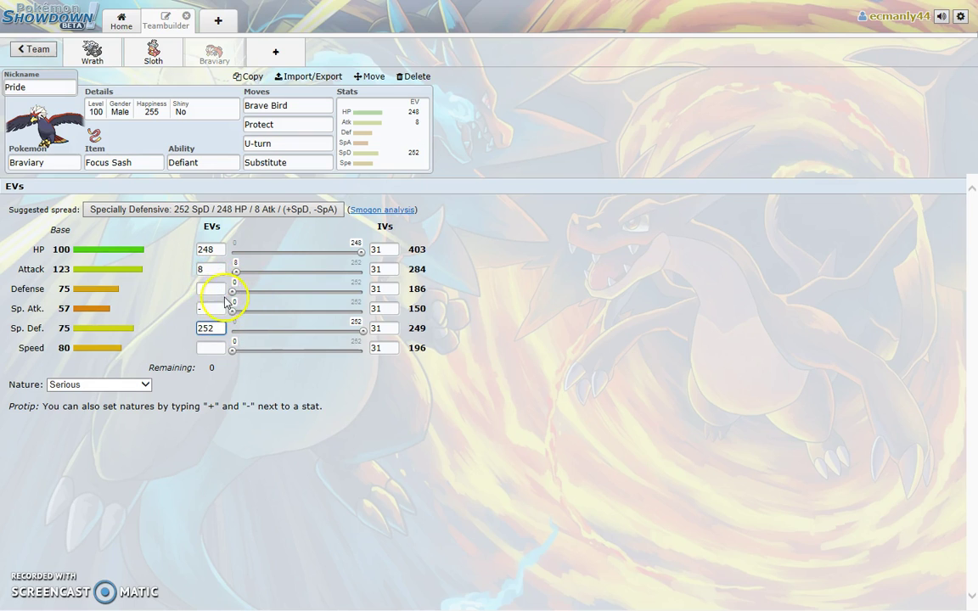
pyautogui.click(221, 289)
pyautogui.write('+')
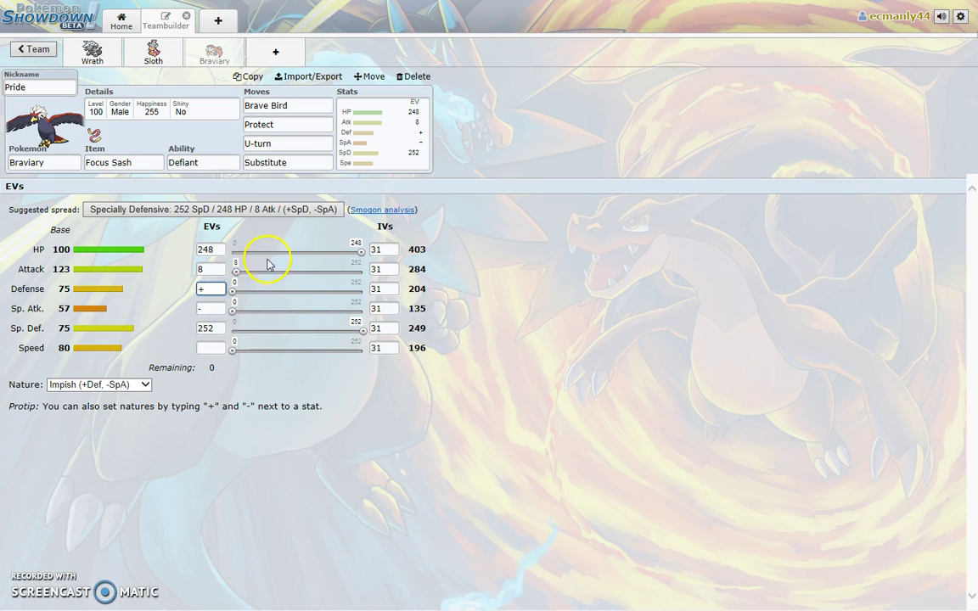
pyautogui.click(149, 270)
pyautogui.click(136, 385)
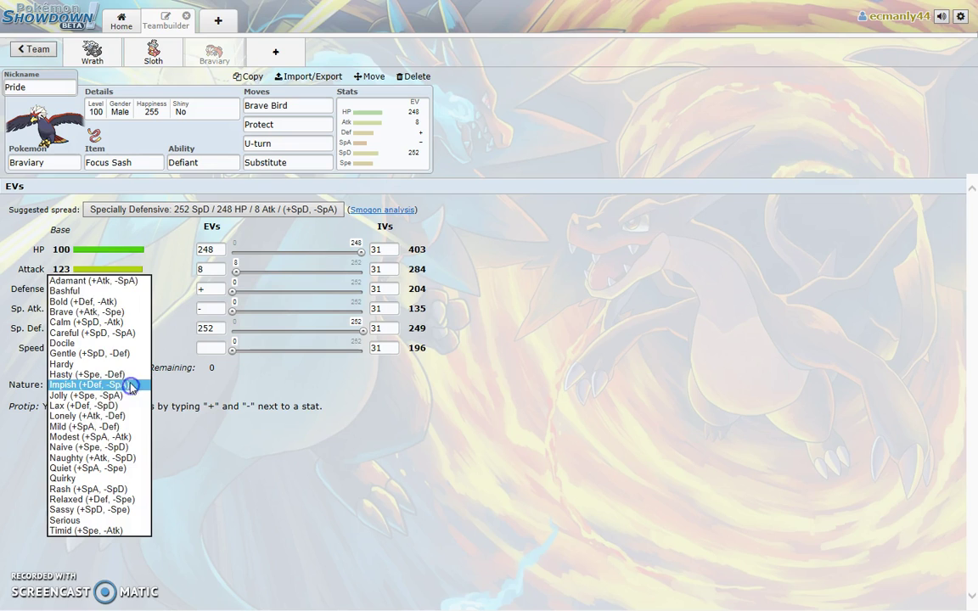
pyautogui.click(106, 302)
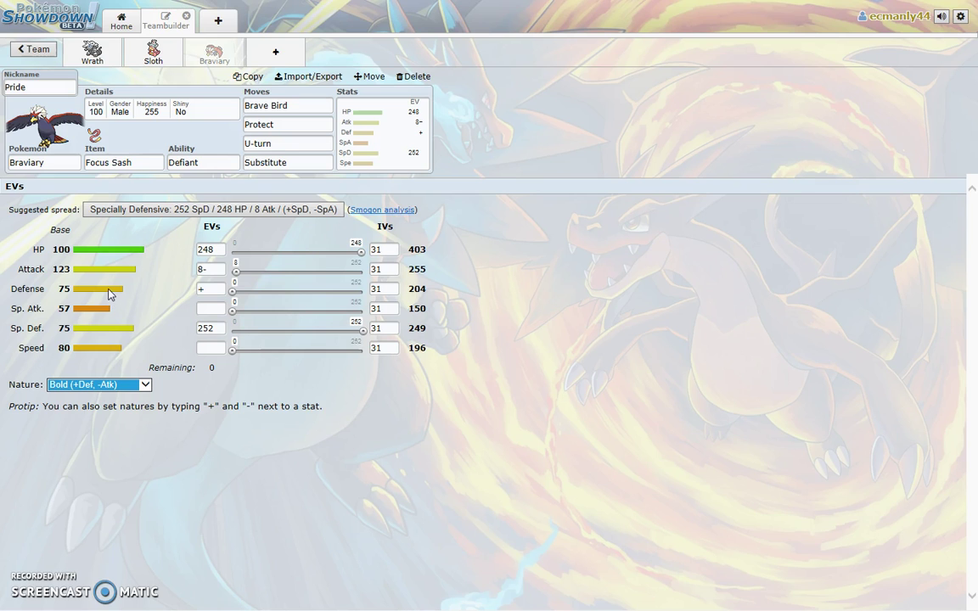
pyautogui.click(54, 290)
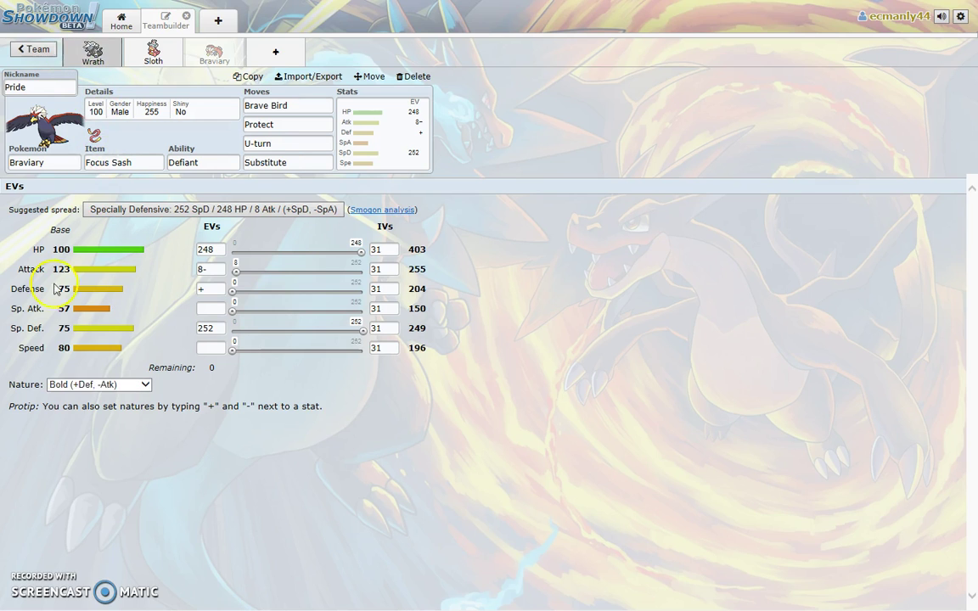
# Step: Switch back to Wrath and mark Sp. Atk 8- and Attack 252+ for an Adamant nature
pyautogui.click(95, 385)
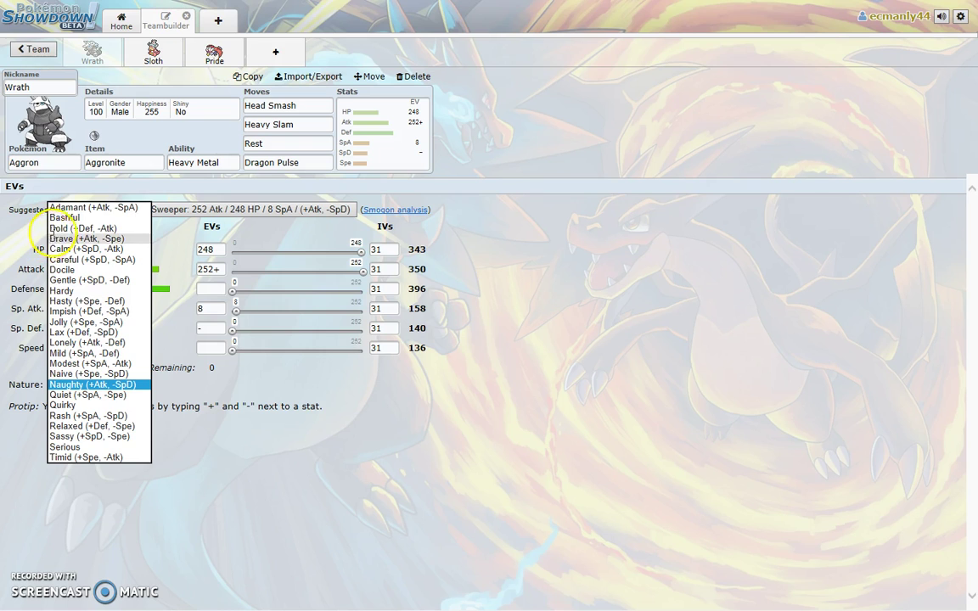
pyautogui.click(65, 218)
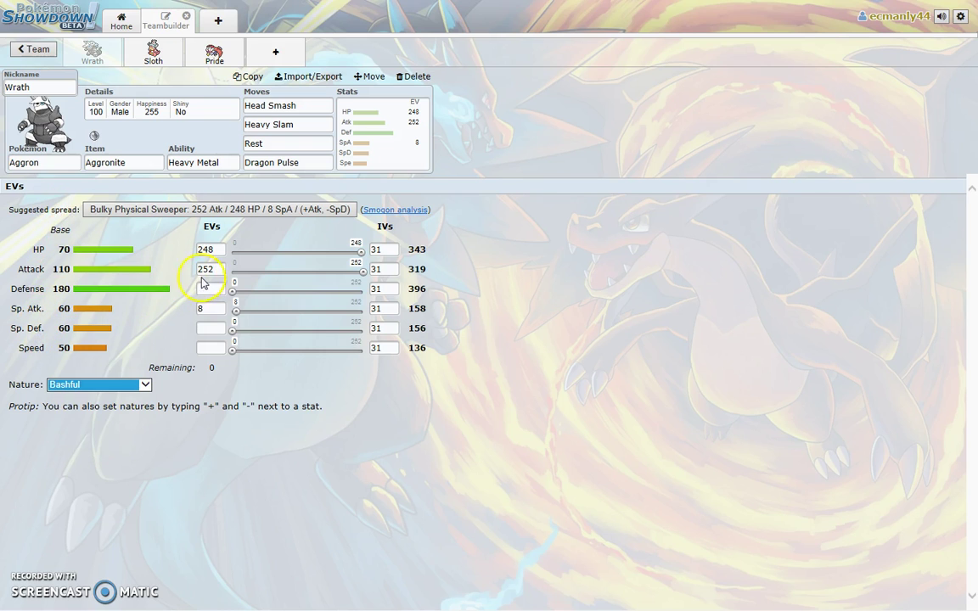
pyautogui.click(211, 308)
pyautogui.click(211, 308)
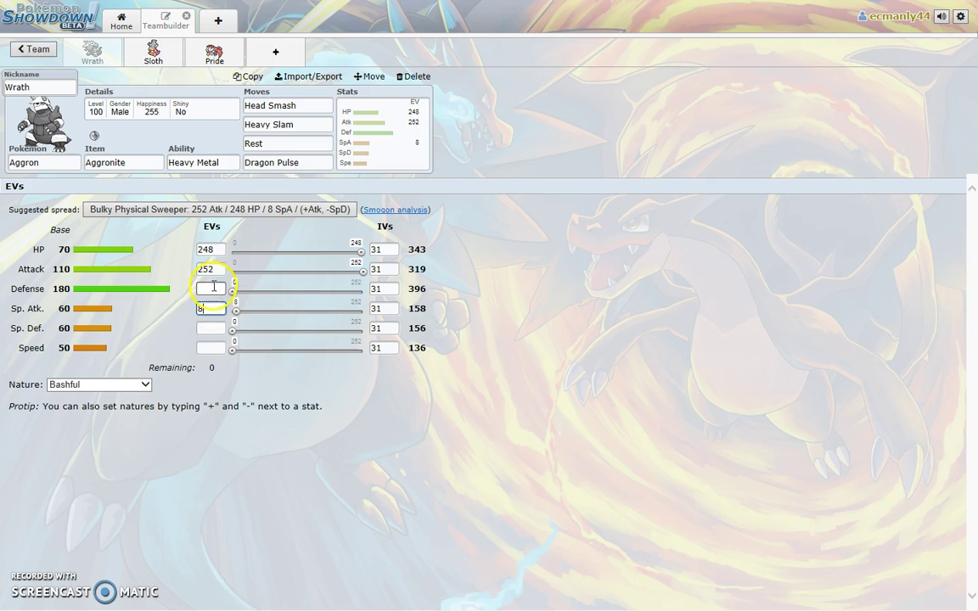
pyautogui.write('-')
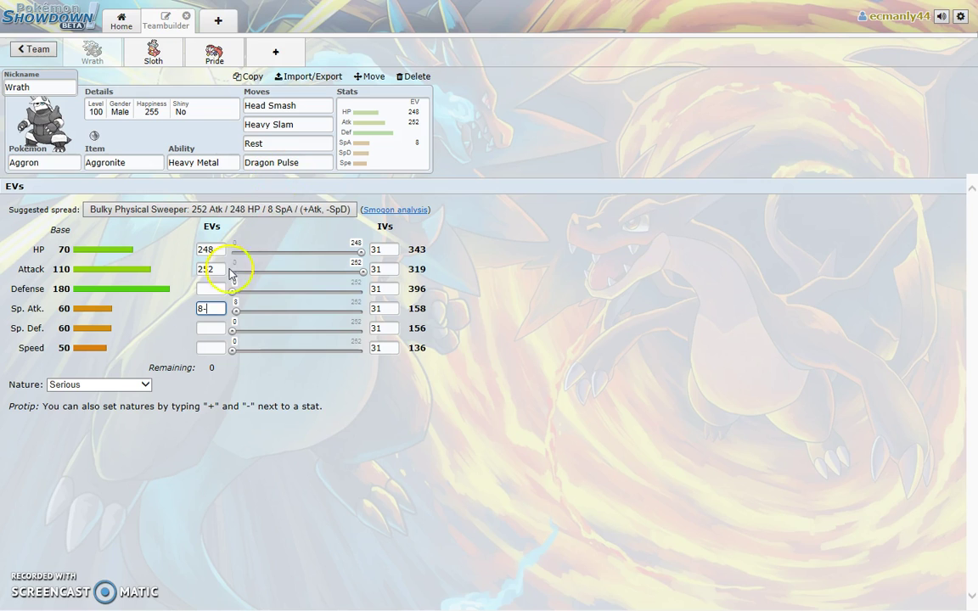
pyautogui.click(203, 271)
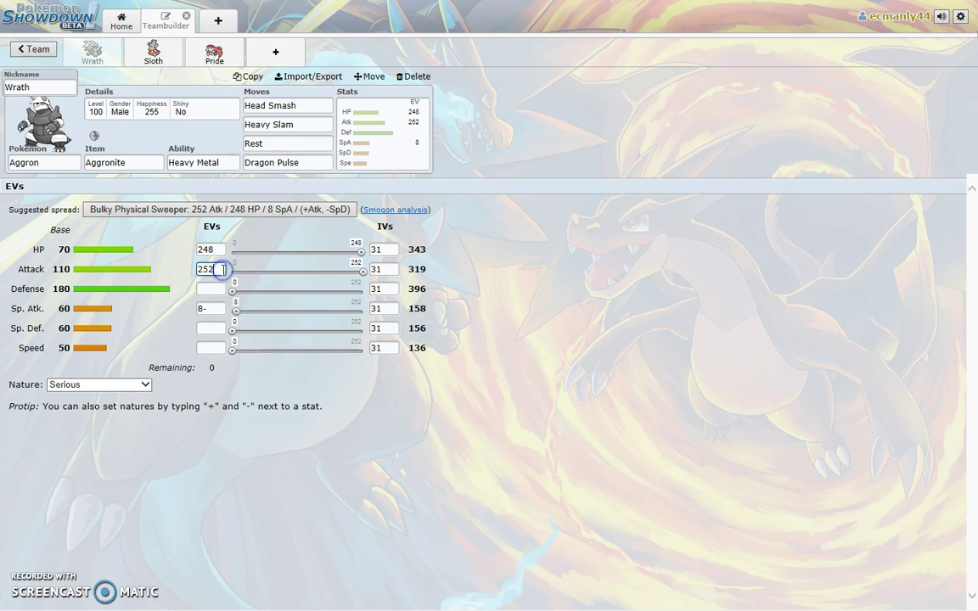
pyautogui.doubleClick(226, 267)
pyautogui.write('+')
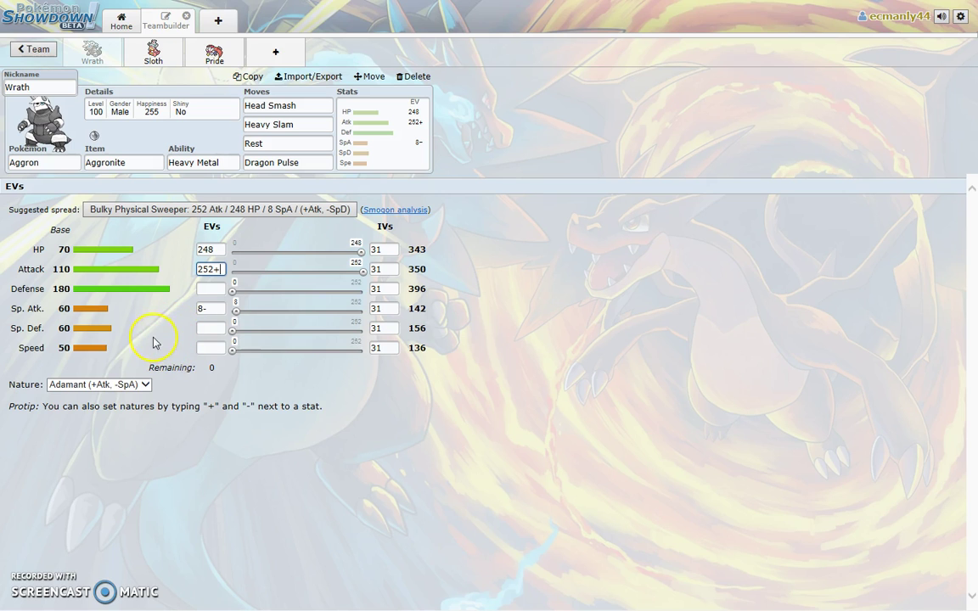
# Step: Add a fourth team slot, clear the 'envy' search, and scroll the RU list toward Spiritomb
pyautogui.click(276, 52)
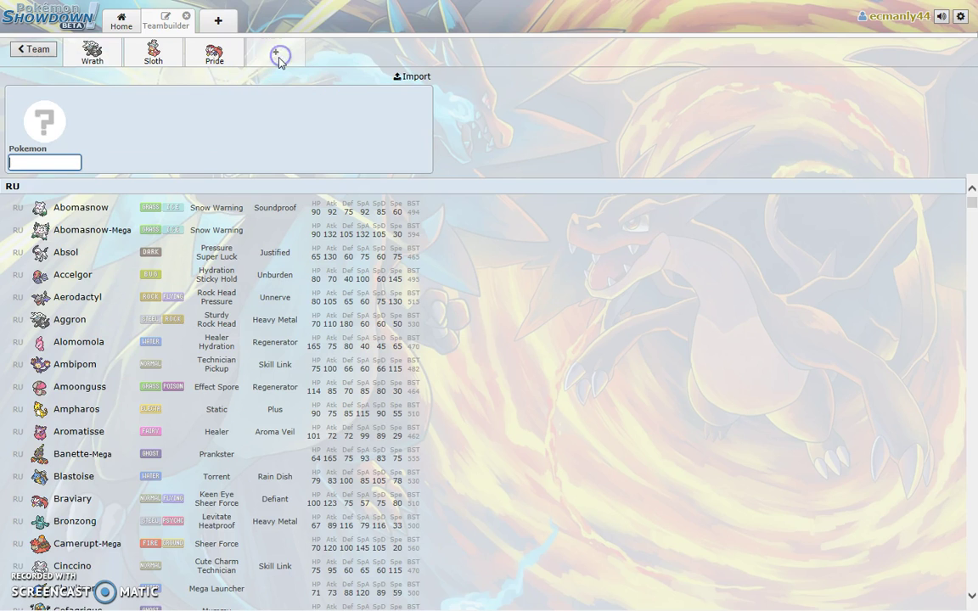
pyautogui.write('envy')
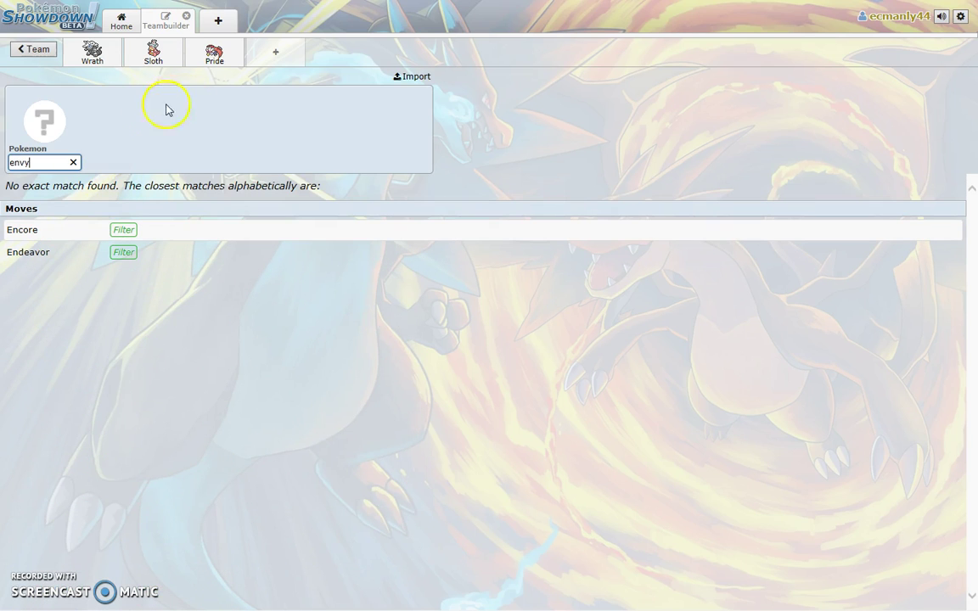
pyautogui.press('BackSpace')
pyautogui.press('BackSpace')
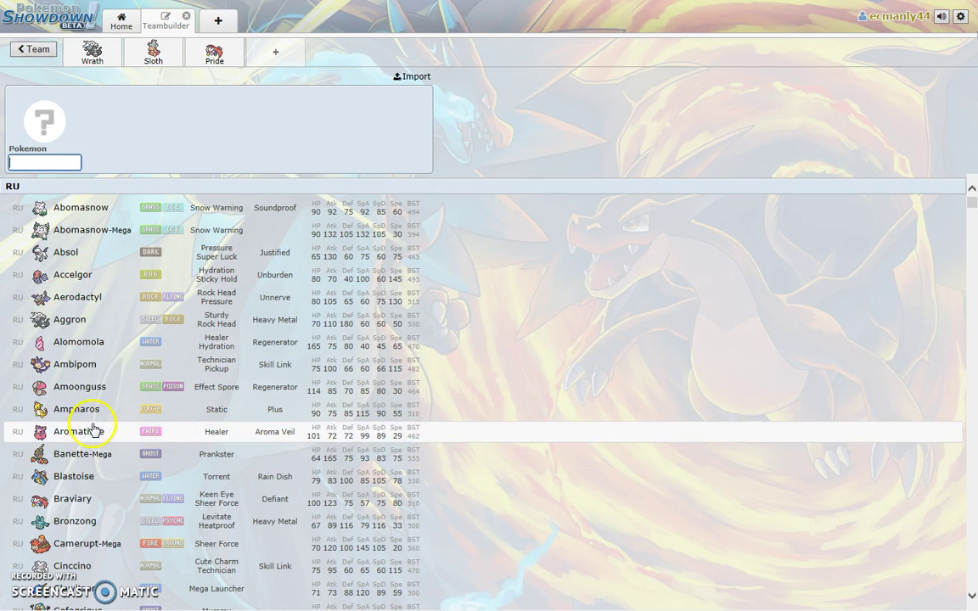
pyautogui.scroll(-1, 87, 430)
pyautogui.scroll(-2, 84, 436)
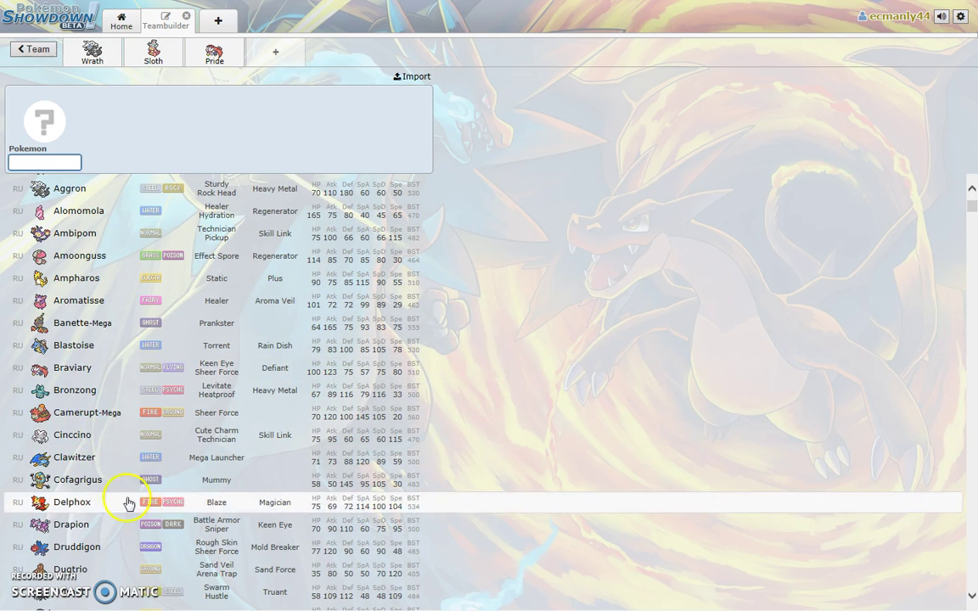
pyautogui.scroll(-2, 77, 528)
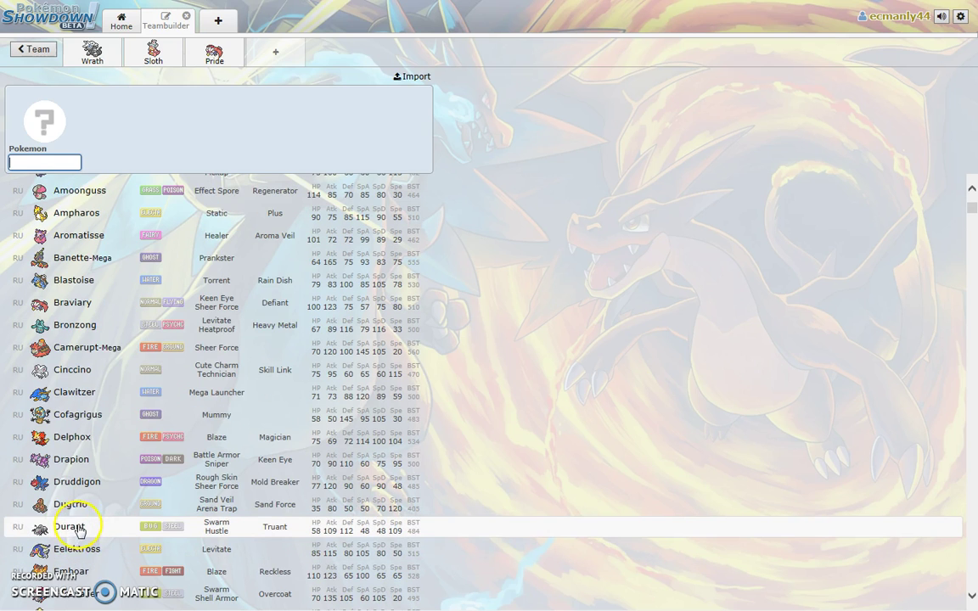
pyautogui.scroll(-2, 79, 527)
pyautogui.scroll(-4, 77, 516)
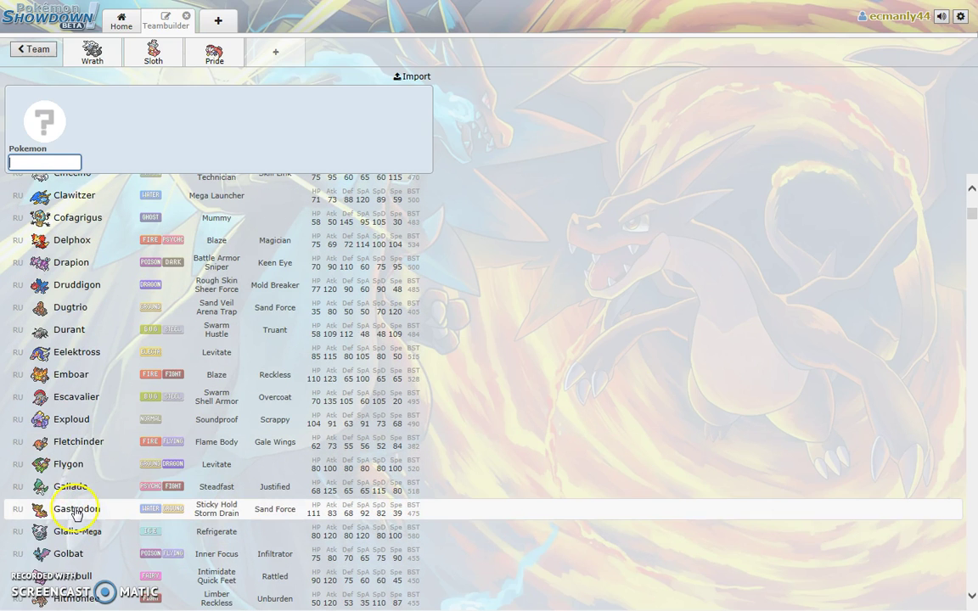
pyautogui.scroll(-2, 67, 501)
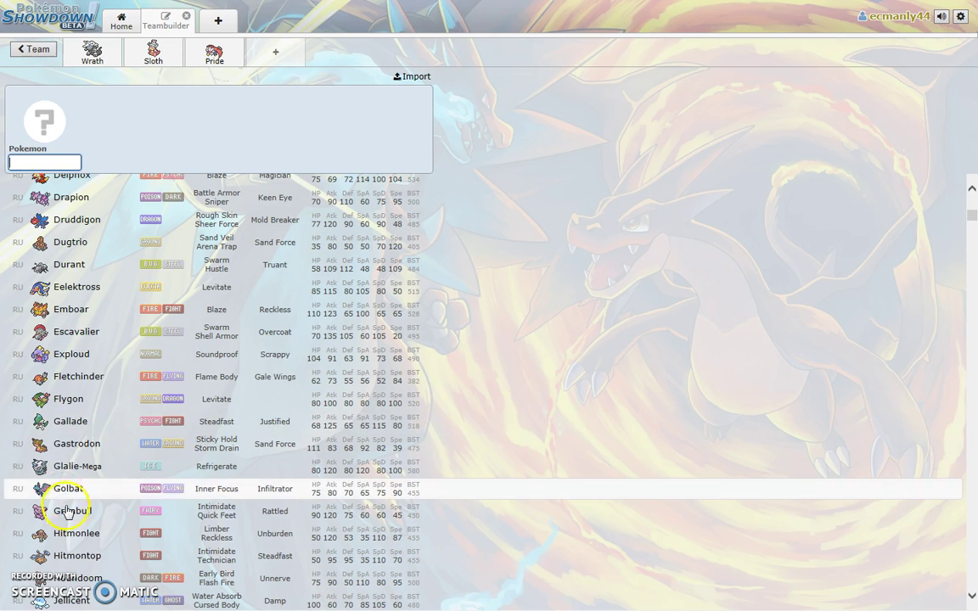
pyautogui.scroll(-4, 66, 512)
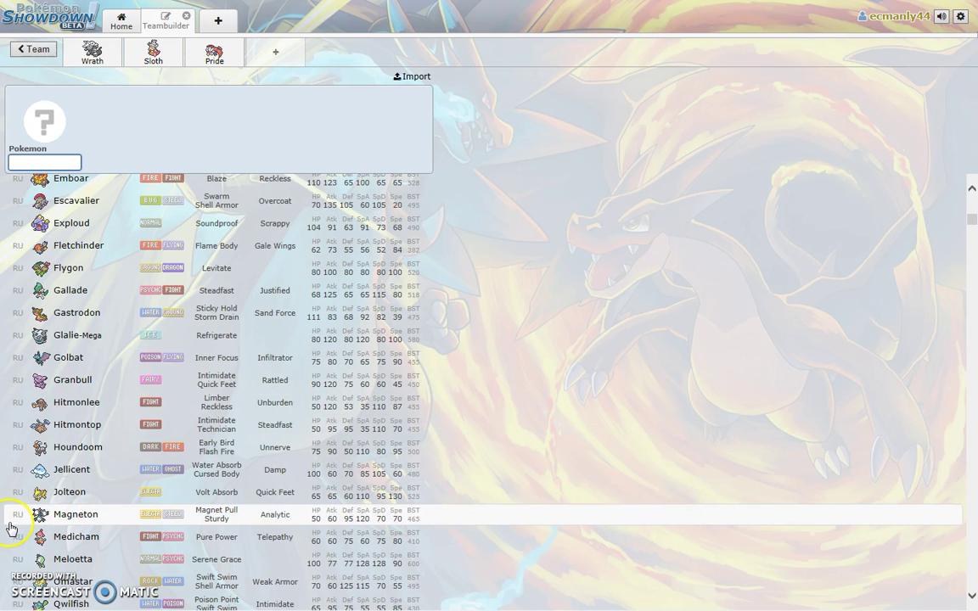
pyautogui.scroll(-2, 27, 518)
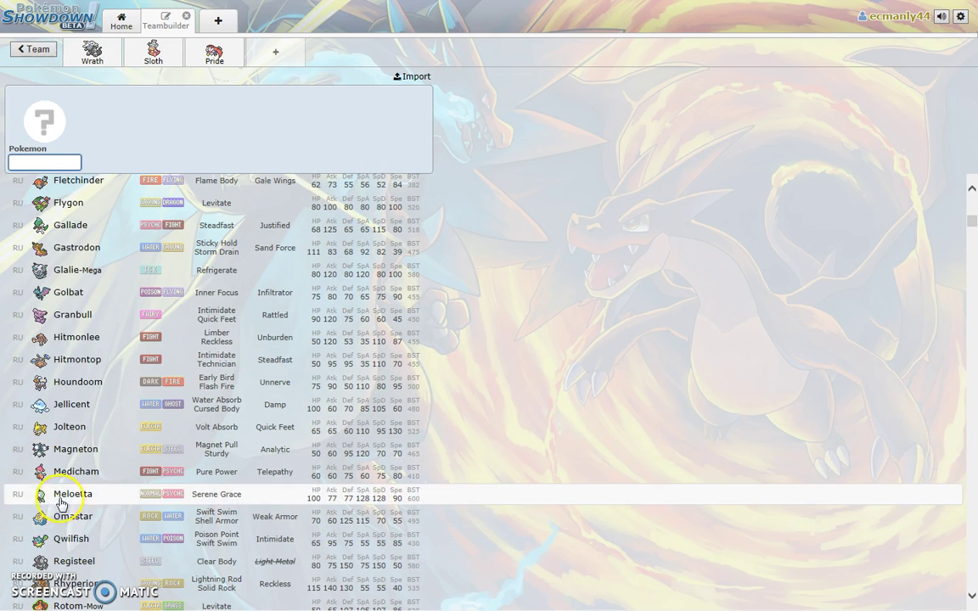
pyautogui.scroll(-2, 58, 559)
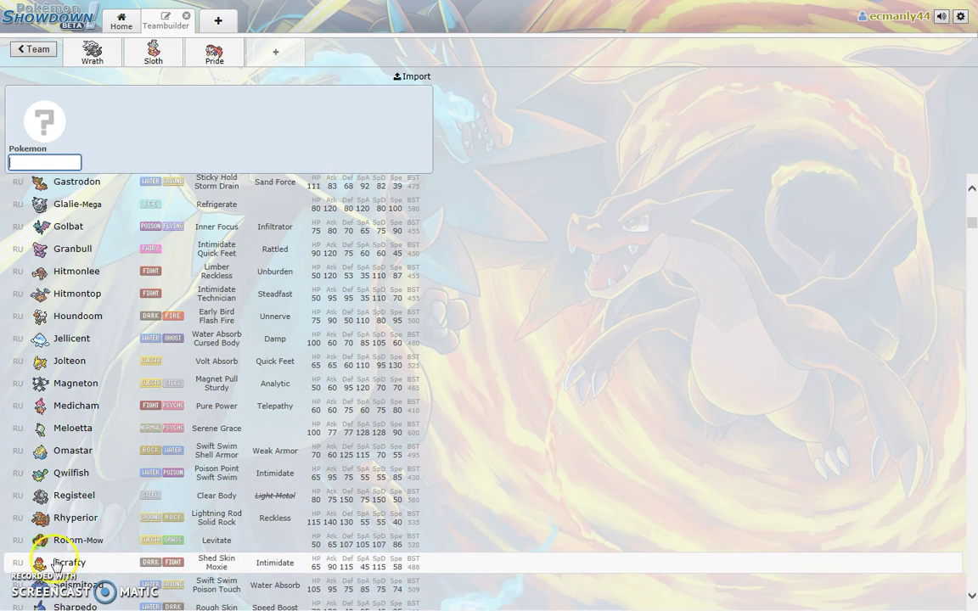
pyautogui.scroll(-2, 60, 558)
pyautogui.scroll(-1, 52, 554)
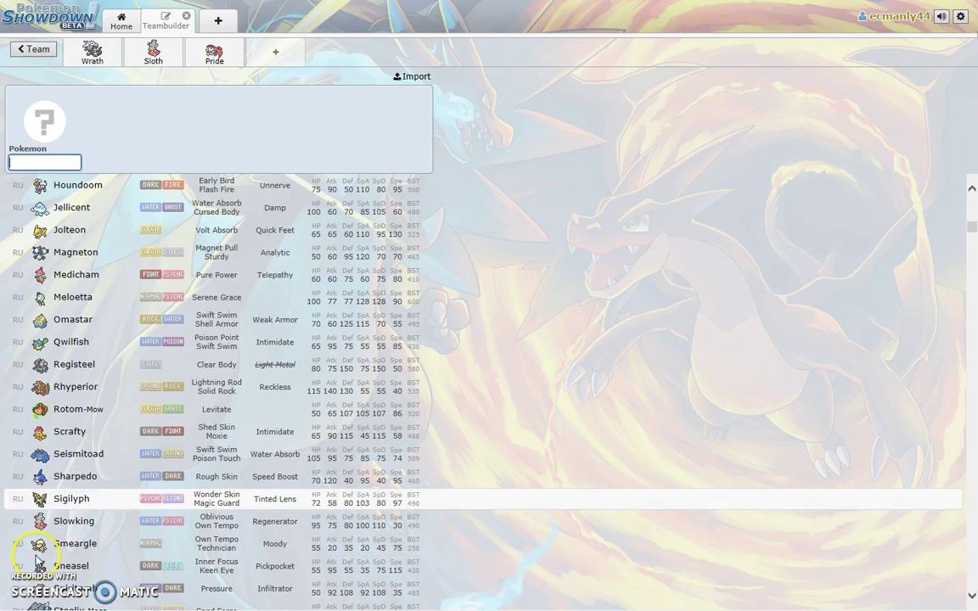
pyautogui.scroll(-1, 49, 552)
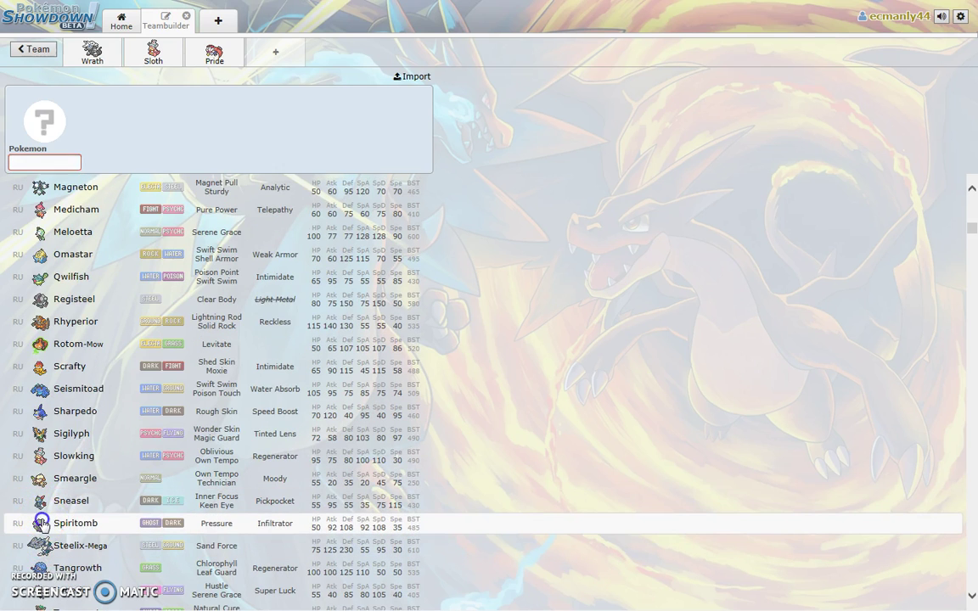
# Step: Add Spiritomb nicknamed Envy, holding Assault Vest with the Infiltrator ability
pyautogui.click(42, 522)
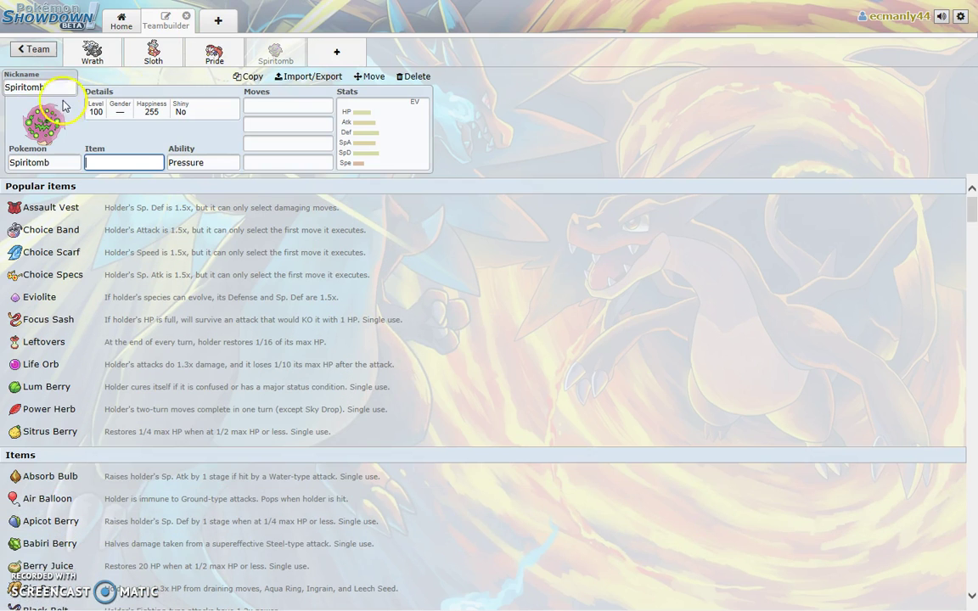
pyautogui.click(17, 88)
pyautogui.press('BackSpace')
pyautogui.write('Env')
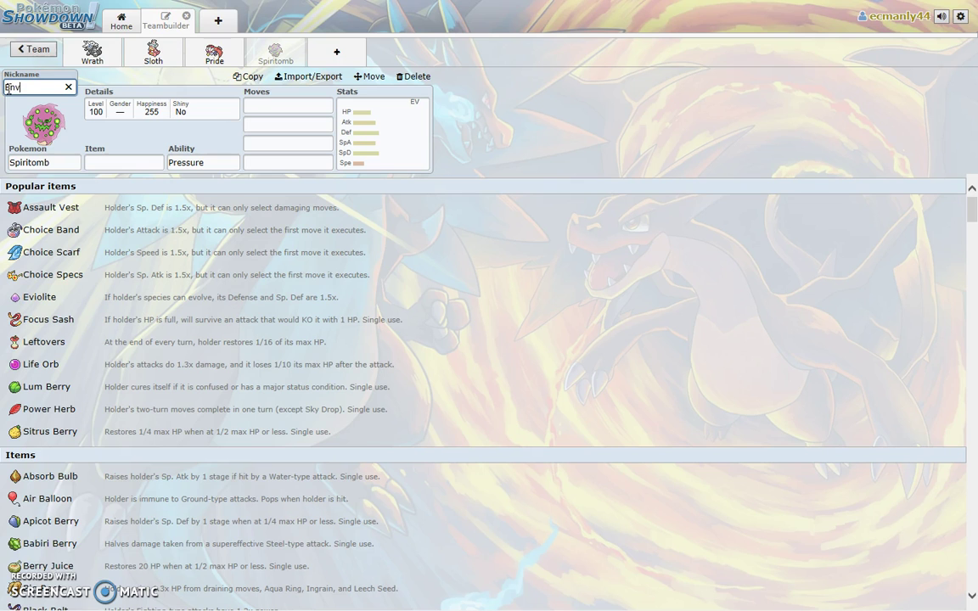
pyautogui.write('y')
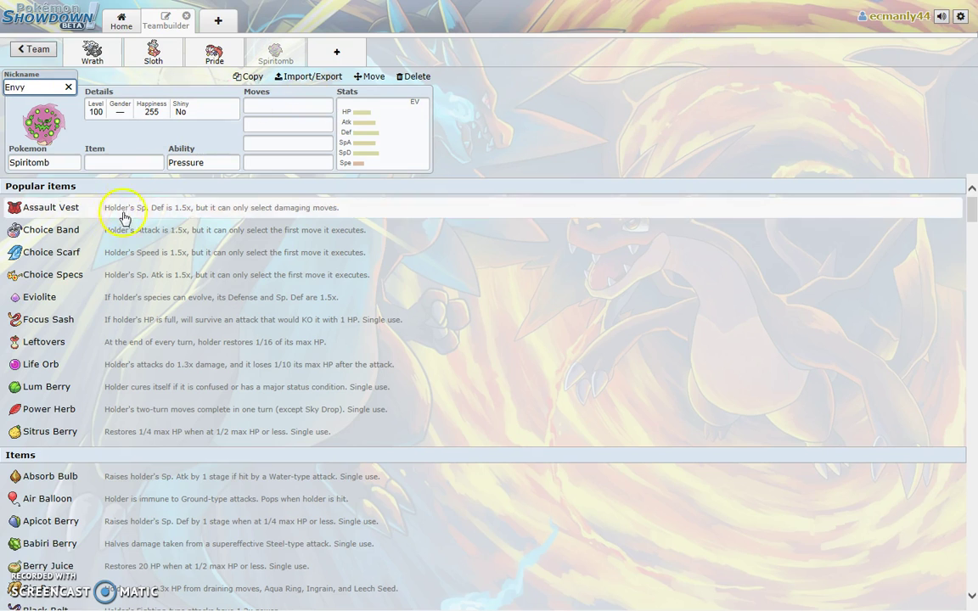
pyautogui.click(119, 208)
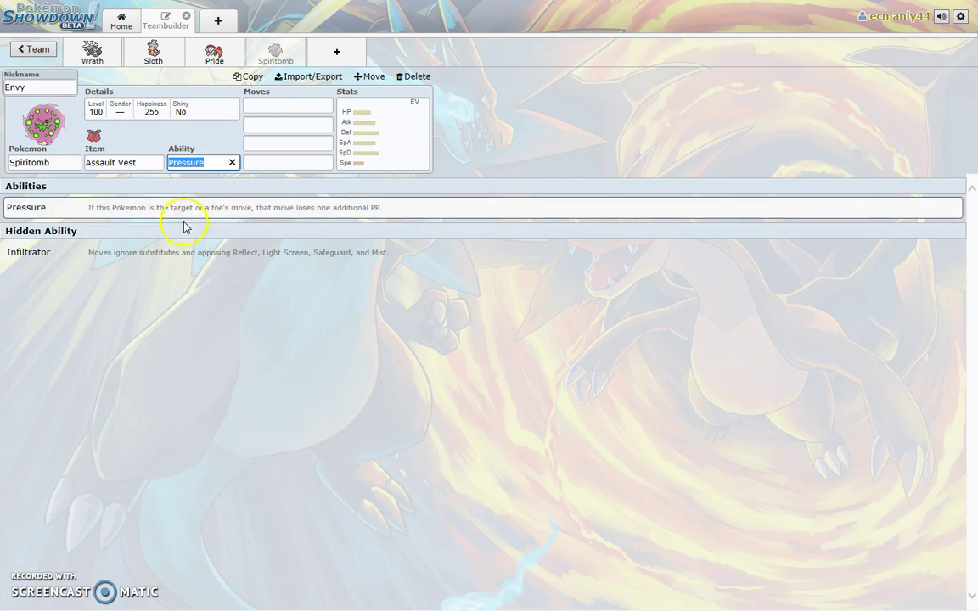
pyautogui.click(168, 253)
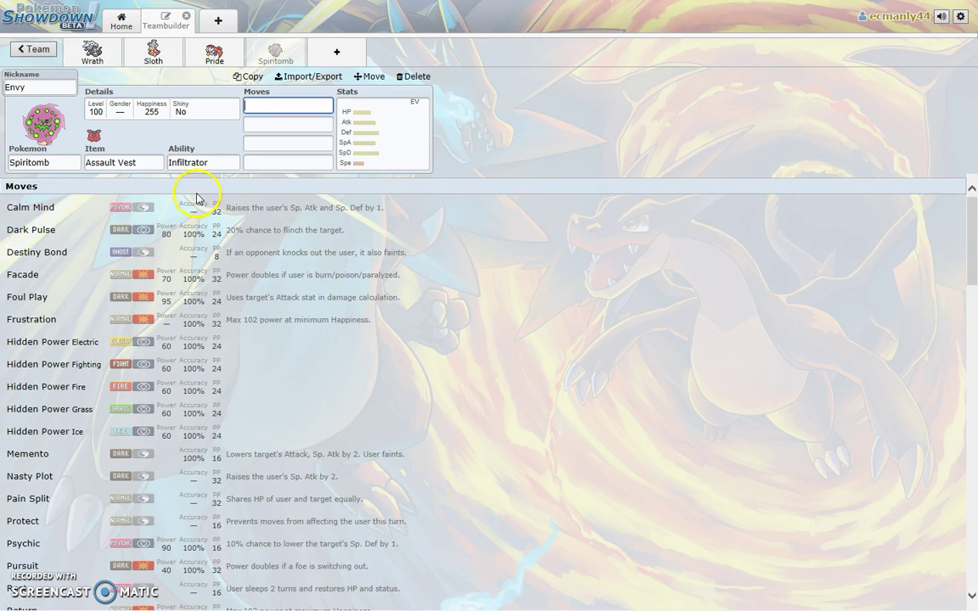
# Step: Set Envy's gender to Male in its details, leaving it non-shiny
pyautogui.click(183, 113)
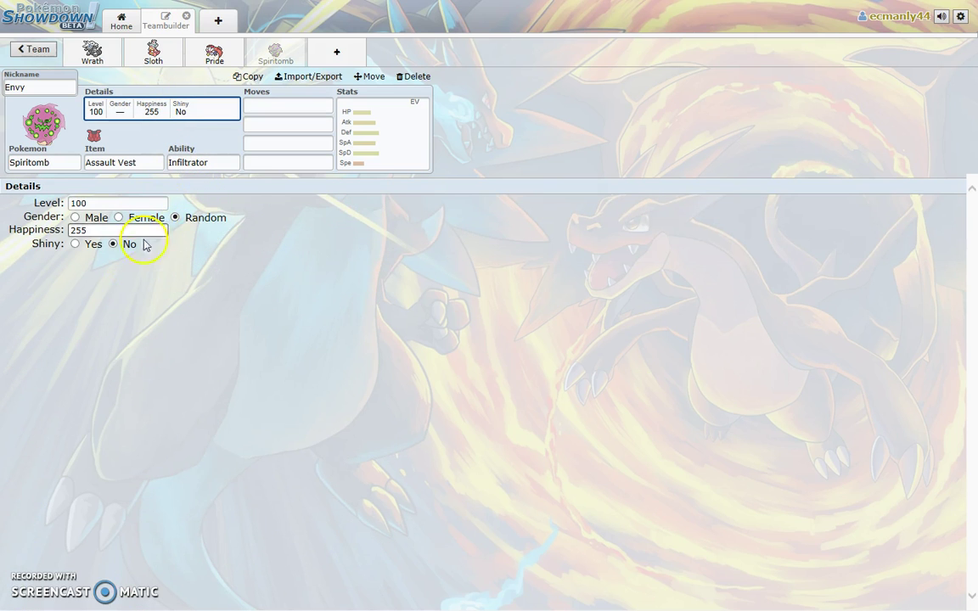
pyautogui.click(76, 244)
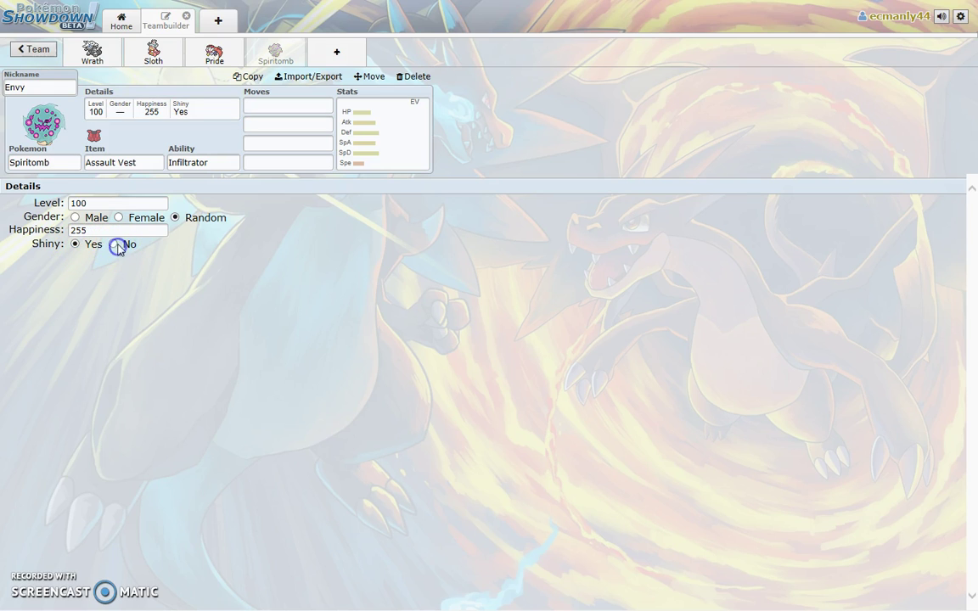
pyautogui.click(118, 245)
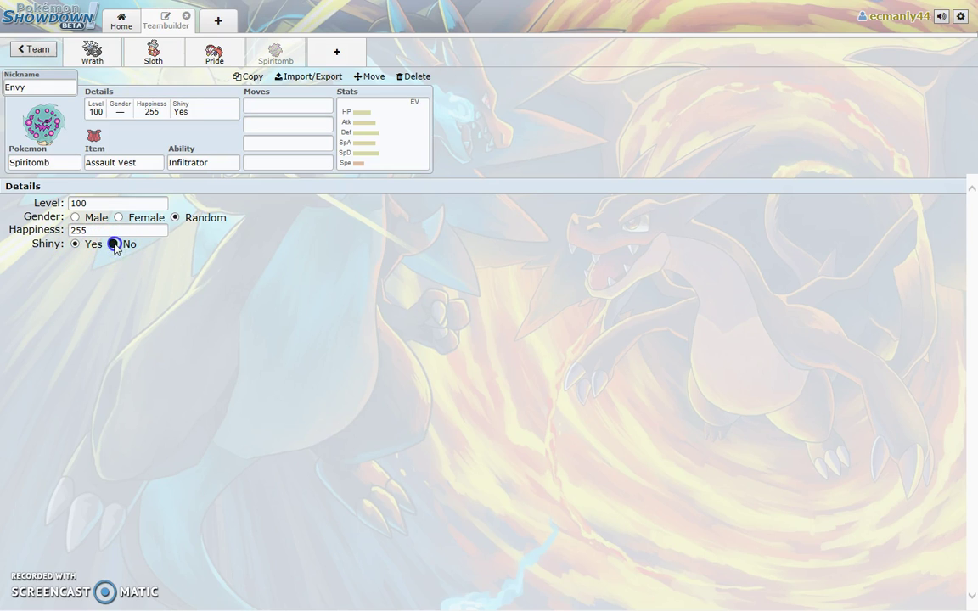
pyautogui.click(76, 218)
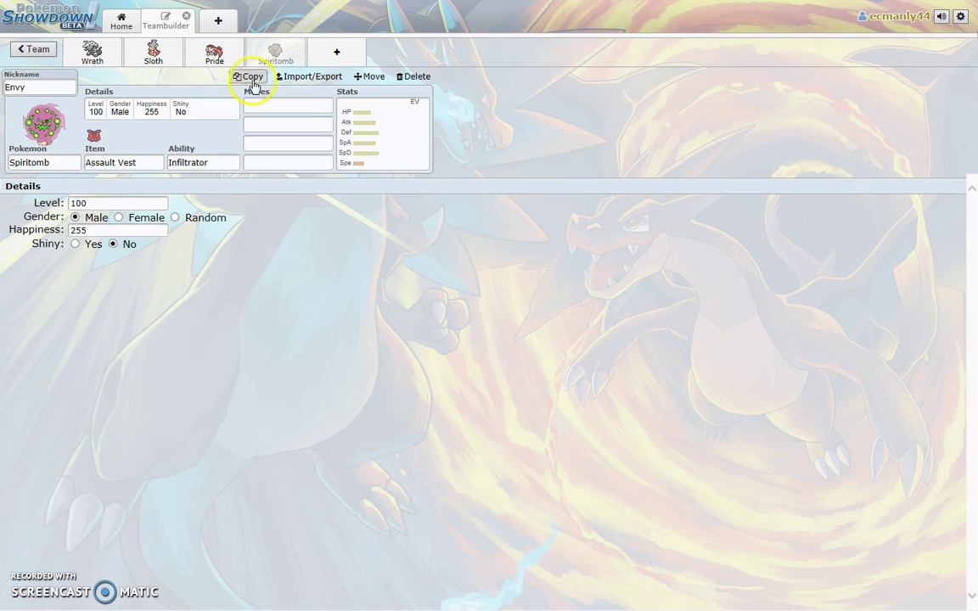
pyautogui.click(299, 104)
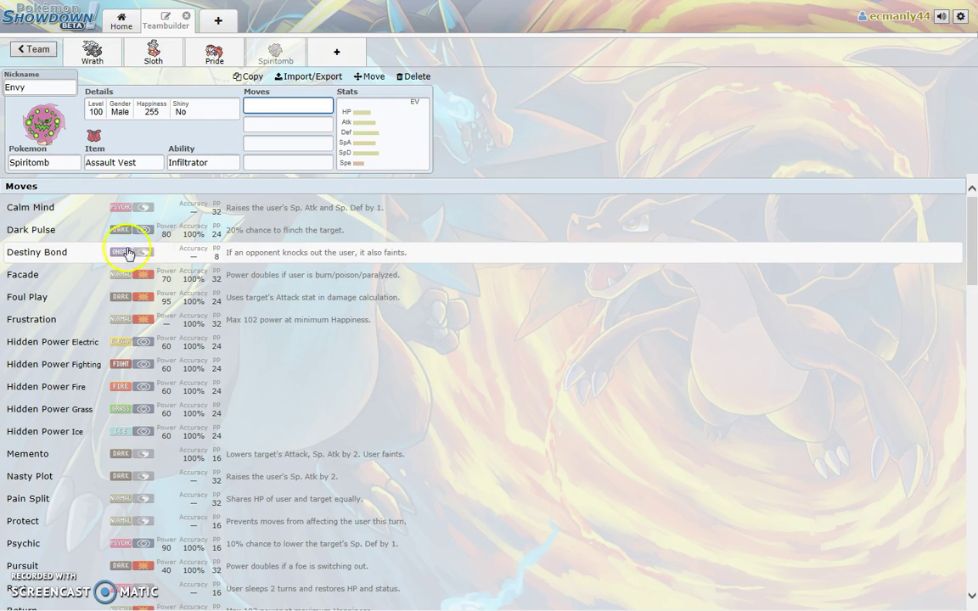
# Step: Give Envy Dark Pulse, Nasty Plot and Shadow Sneak, replacing a mistaken Sucker Punch
pyautogui.click(144, 239)
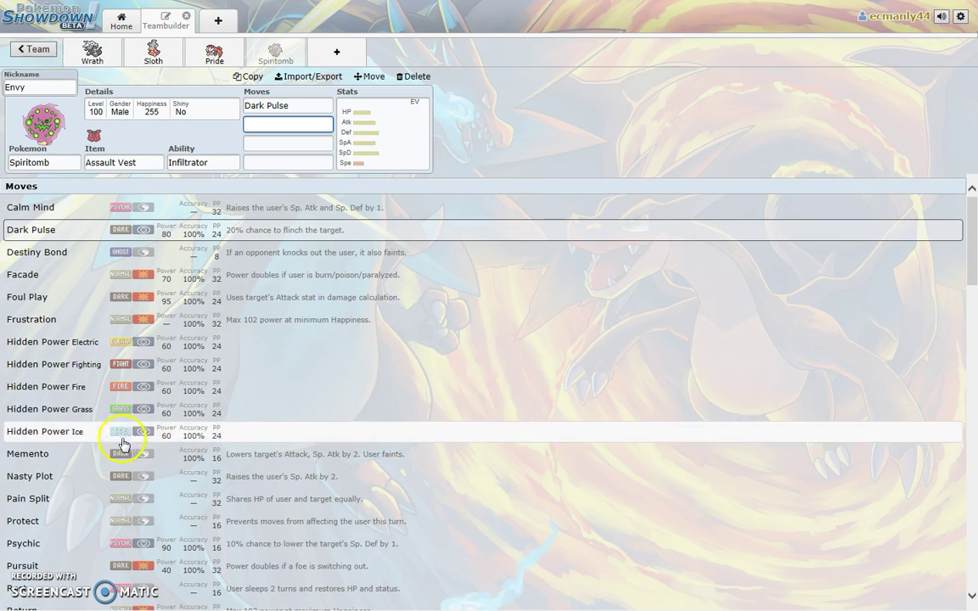
pyautogui.scroll(-3, 138, 474)
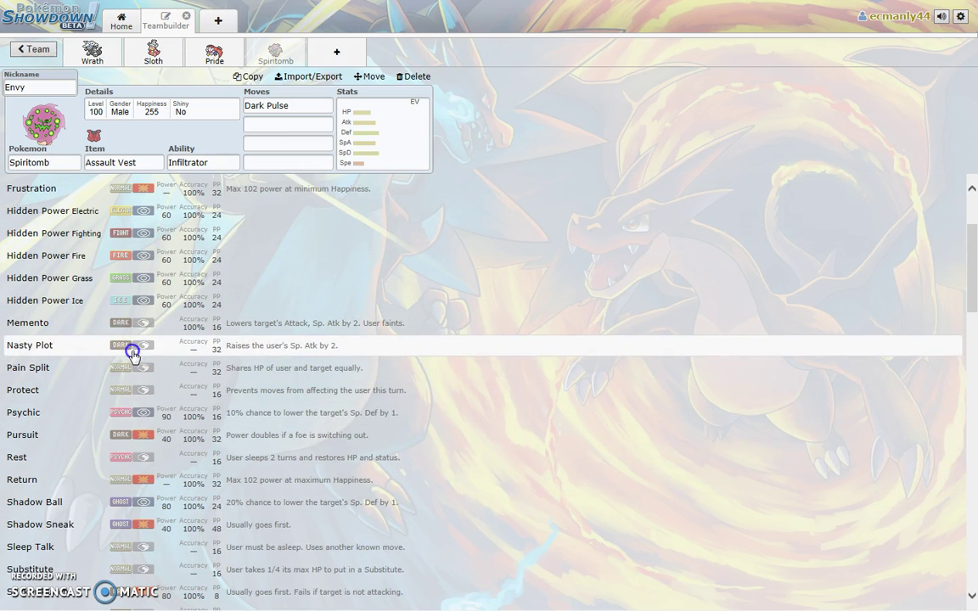
pyautogui.click(133, 344)
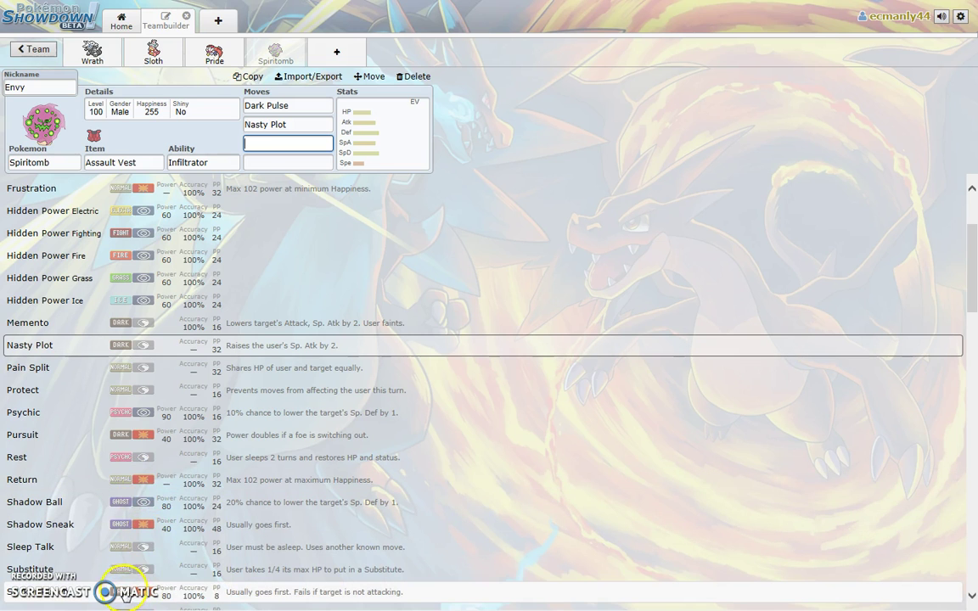
pyautogui.click(126, 592)
pyautogui.scroll(-3, 127, 543)
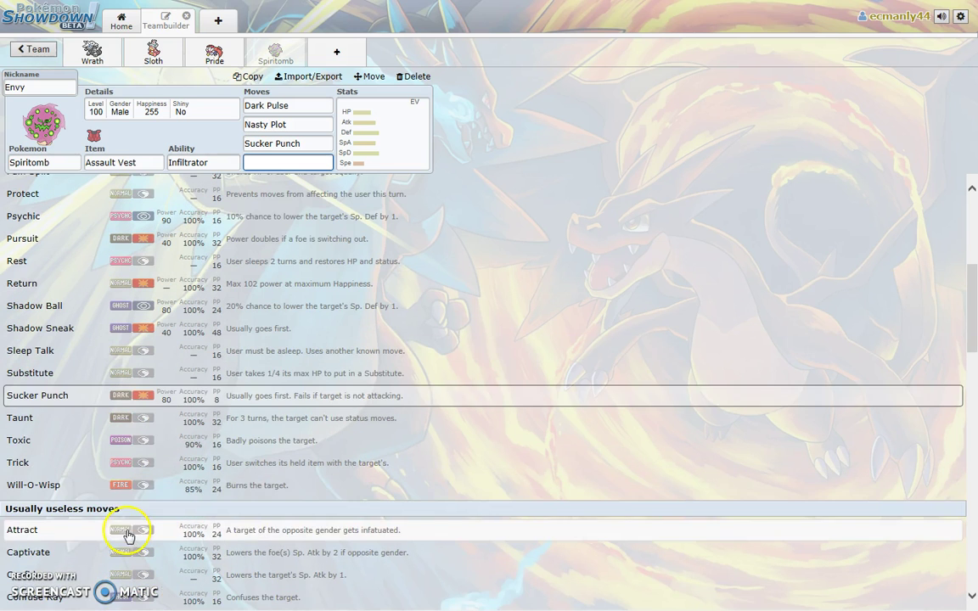
pyautogui.click(95, 395)
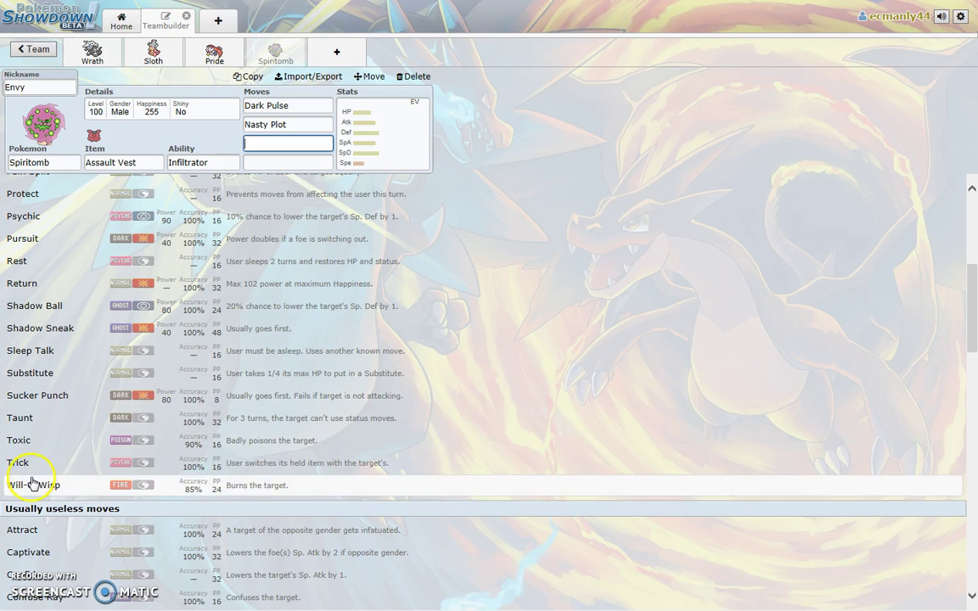
pyautogui.scroll(2, 80, 428)
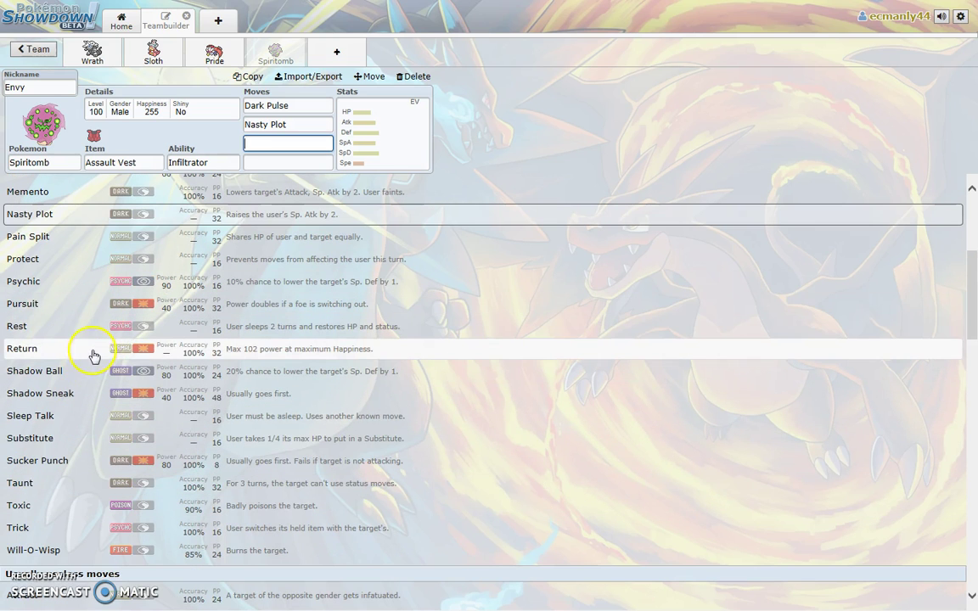
pyautogui.click(109, 394)
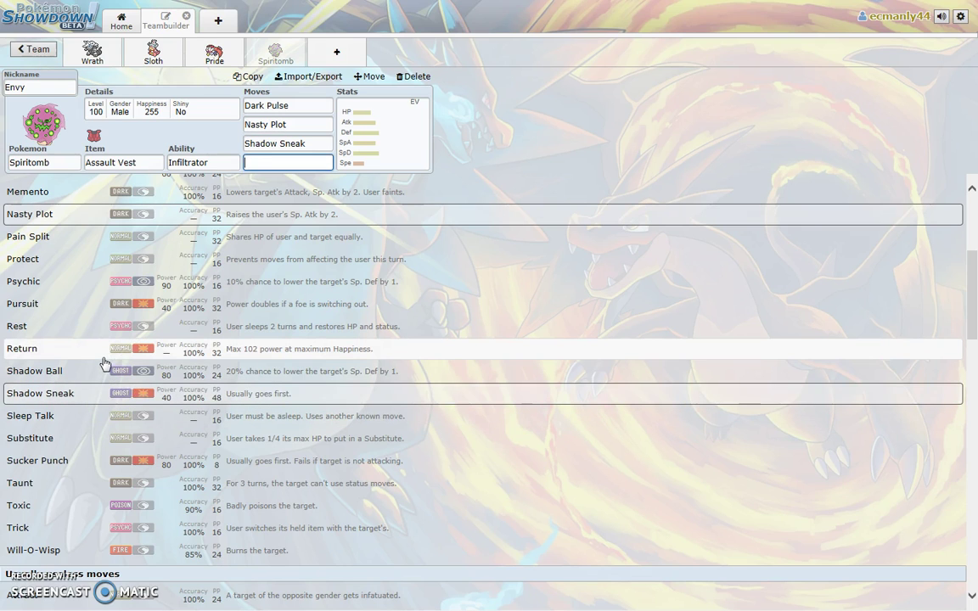
pyautogui.scroll(3, 102, 359)
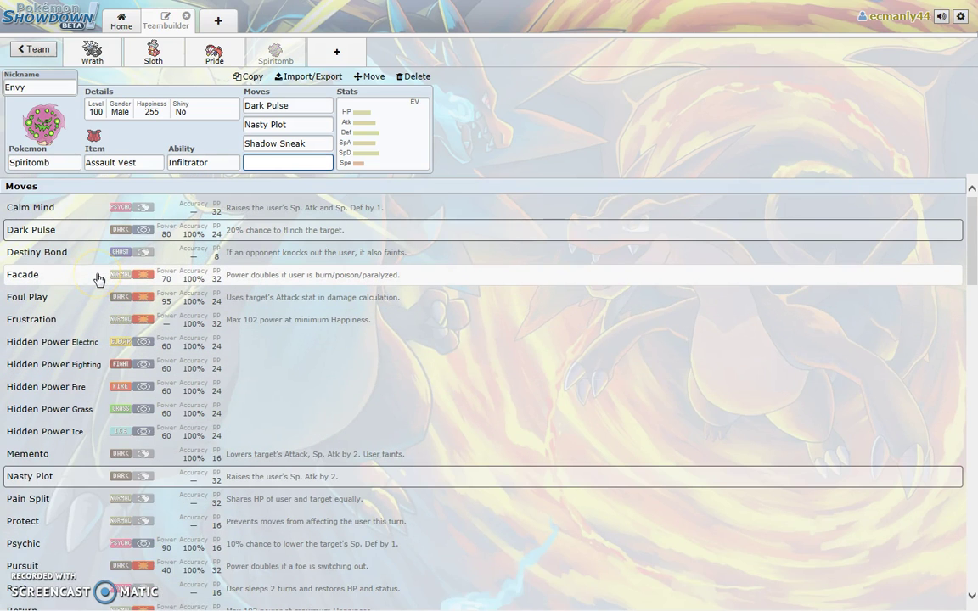
# Step: Add Facade as Envy's fourth move and apply 248 HP / 252+ Atk / 8 SpA with Lonely
pyautogui.click(98, 276)
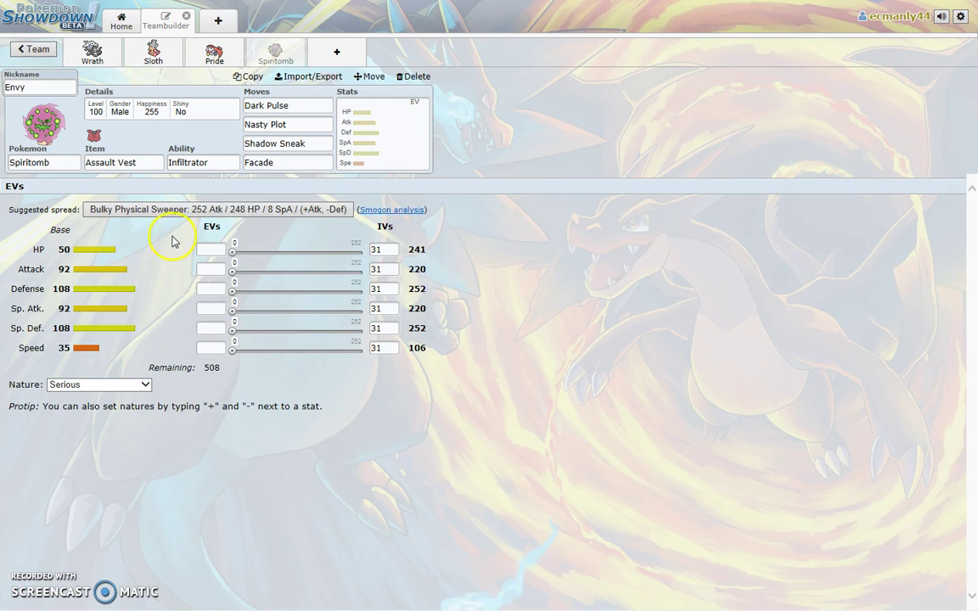
pyautogui.click(195, 209)
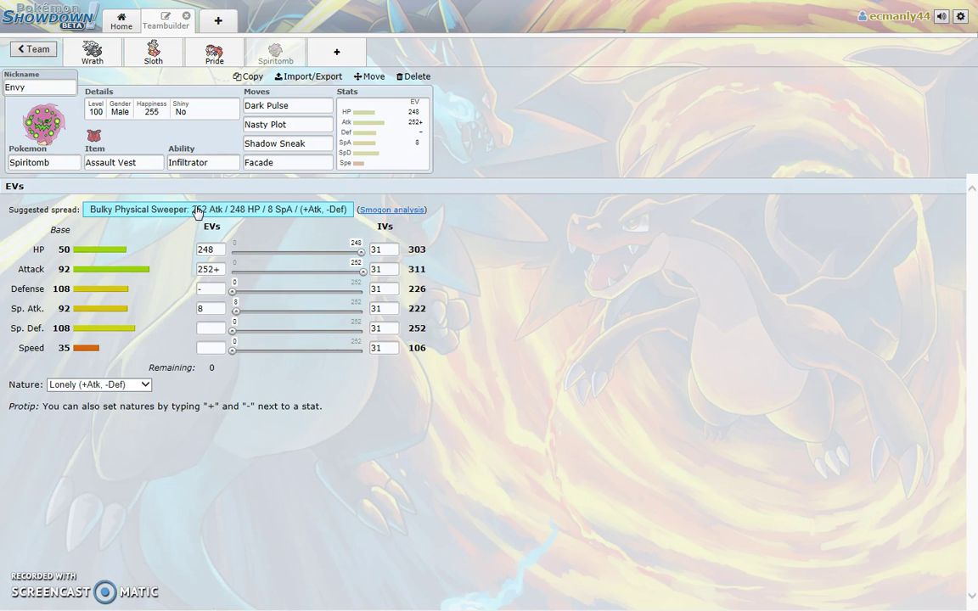
pyautogui.click(185, 246)
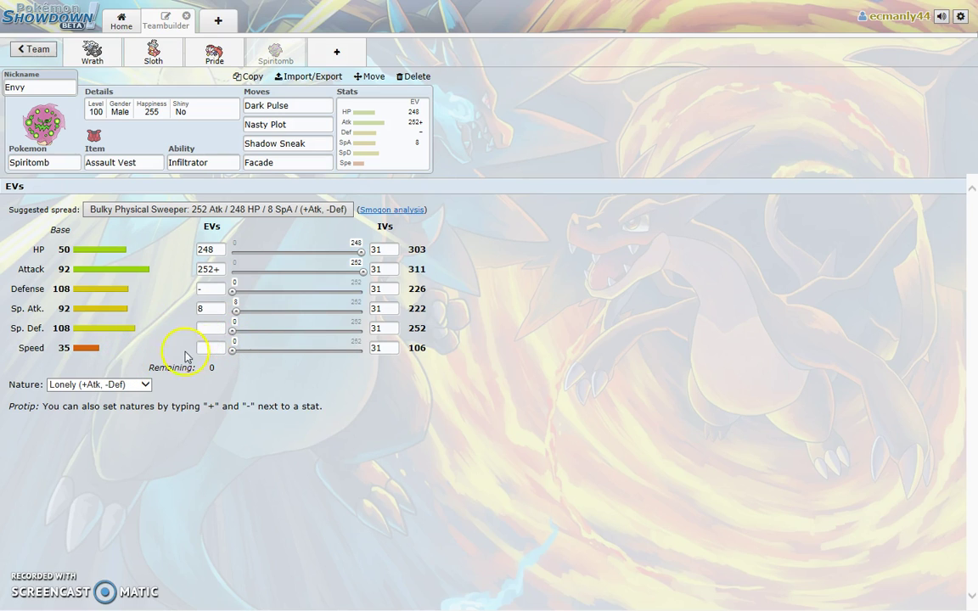
pyautogui.click(119, 386)
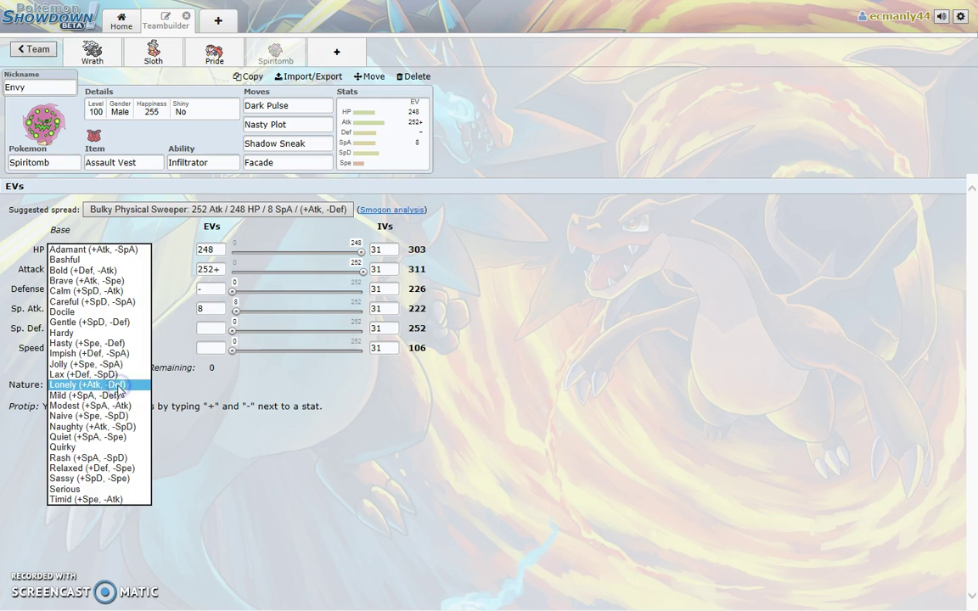
pyautogui.click(173, 408)
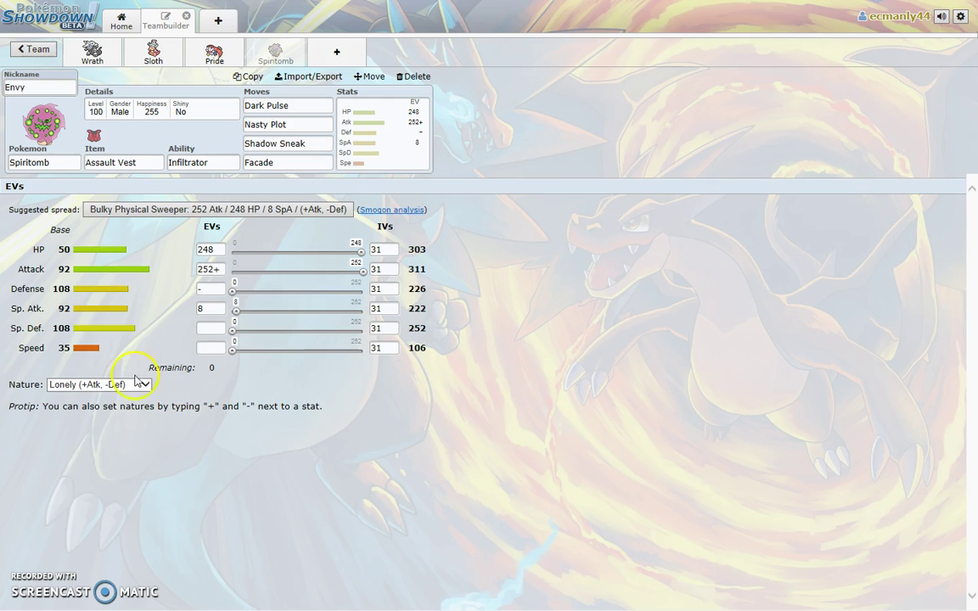
pyautogui.click(211, 327)
# Step: Add a fifth team slot and browse the RU list, clearing a stray 'e' search
pyautogui.click(338, 53)
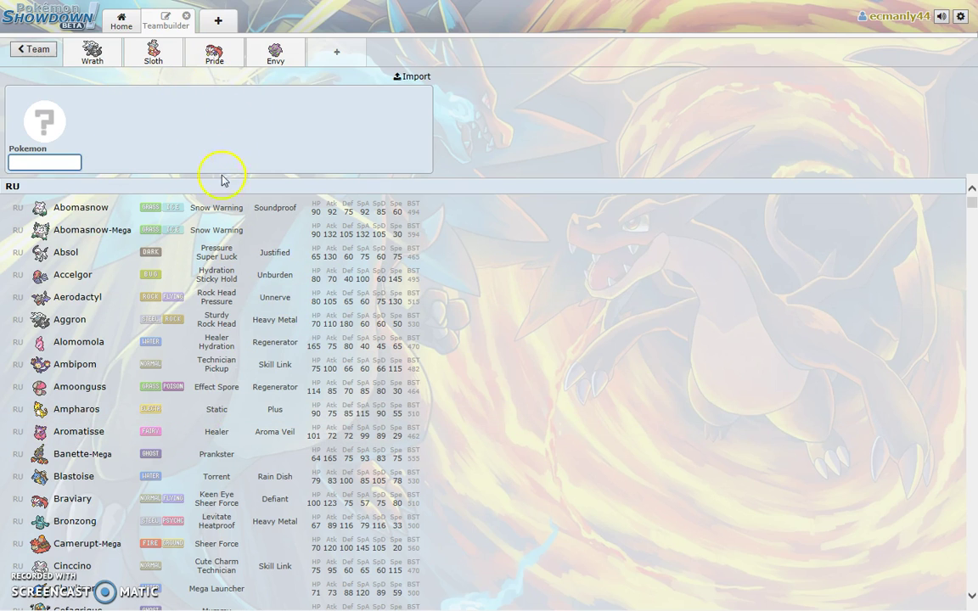
pyautogui.scroll(-1, 102, 435)
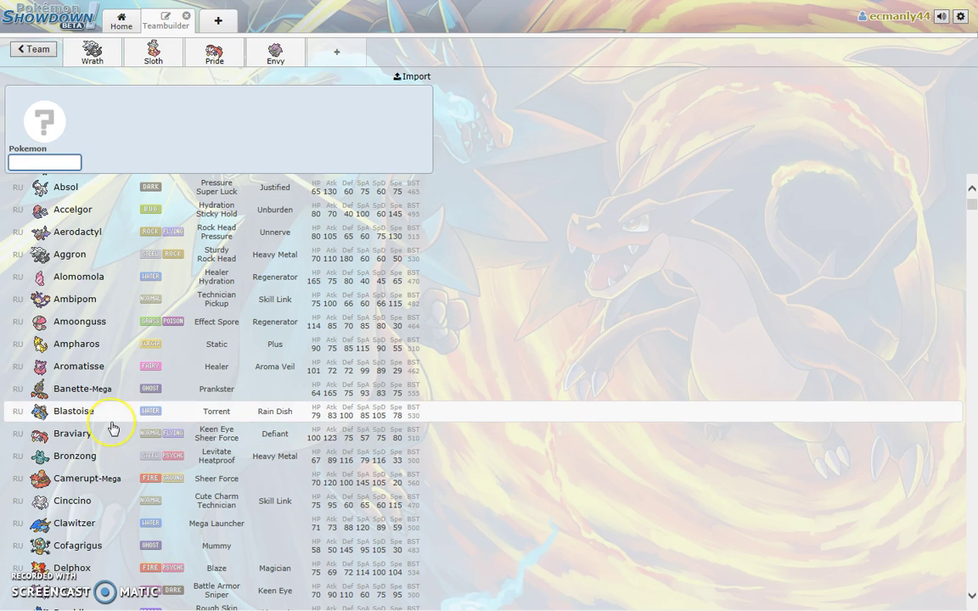
pyautogui.scroll(-1, 113, 428)
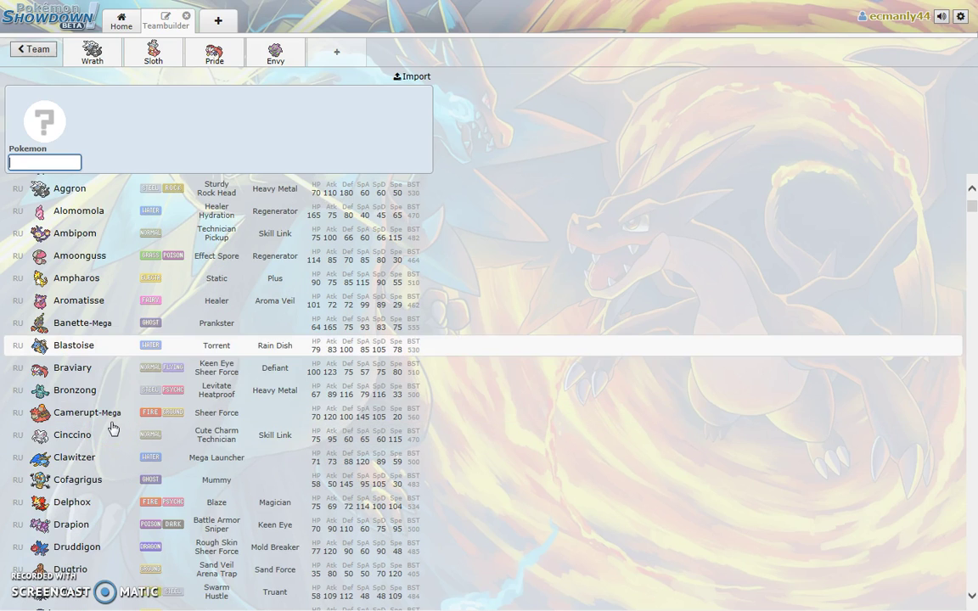
pyautogui.scroll(-1, 76, 437)
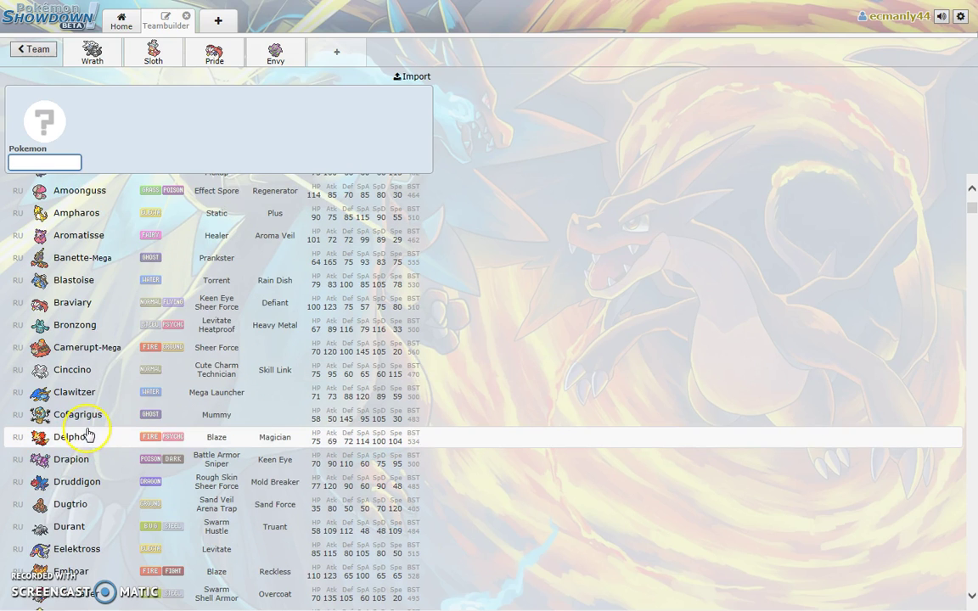
pyautogui.scroll(-1, 88, 435)
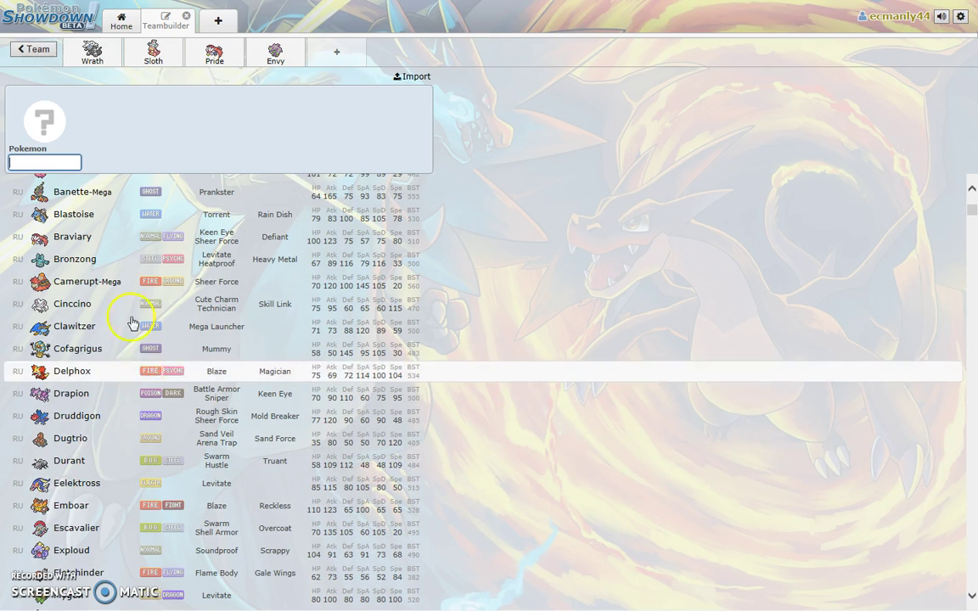
pyautogui.write('we')
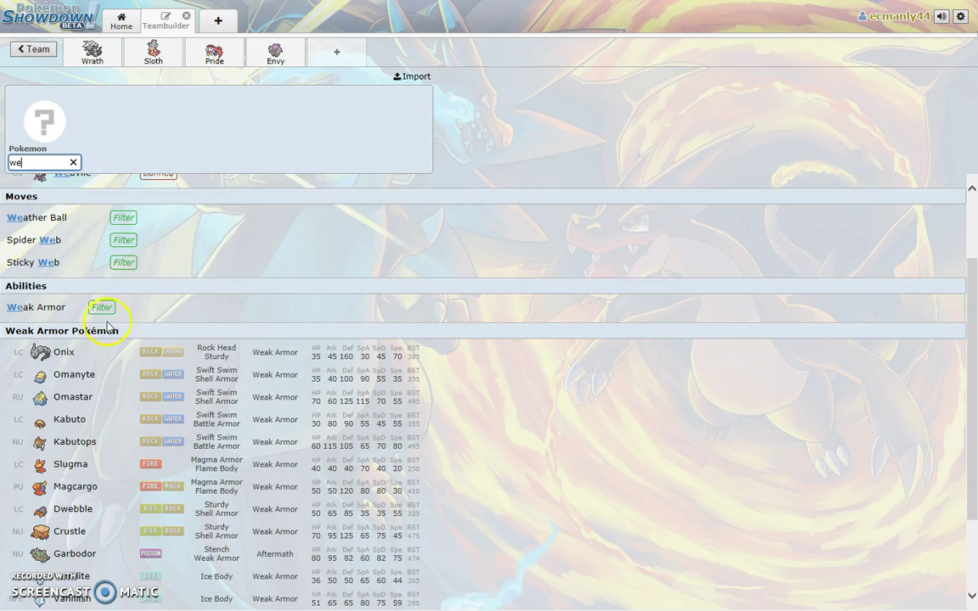
pyautogui.scroll(2, 68, 257)
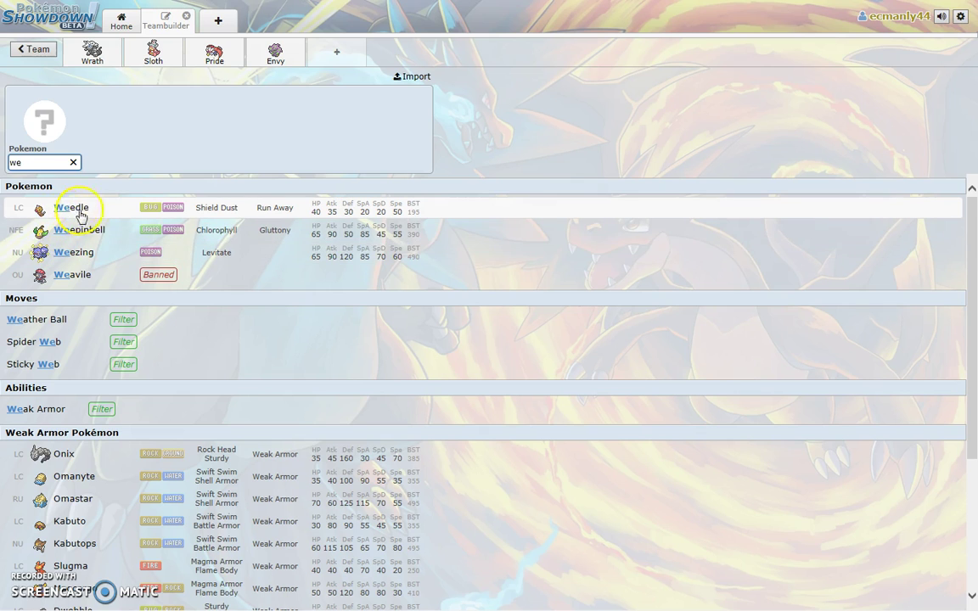
pyautogui.press('BackSpace')
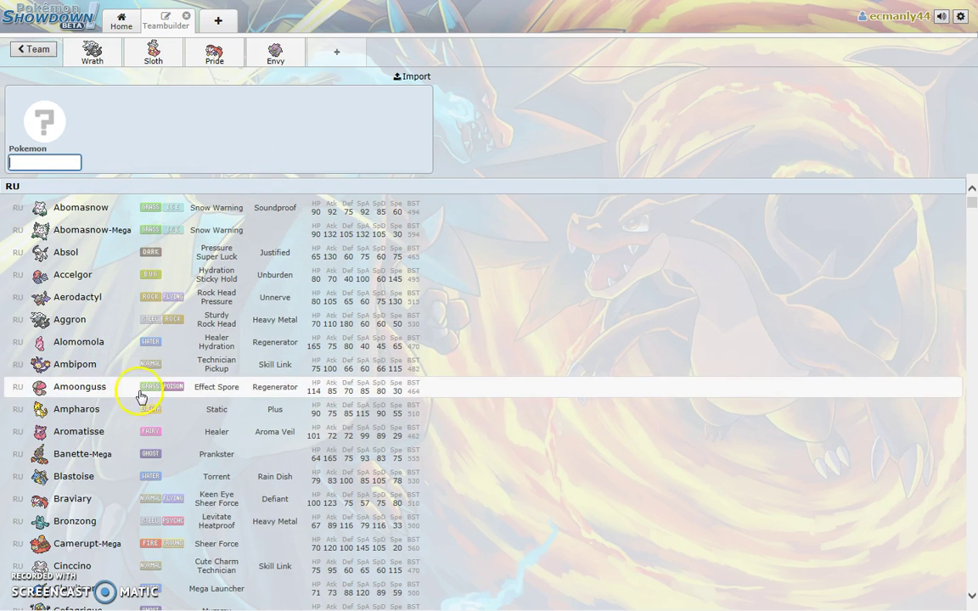
# Step: Scroll down the RU list and add Registeel with Clear Body to the fifth slot
pyautogui.scroll(-1, 119, 398)
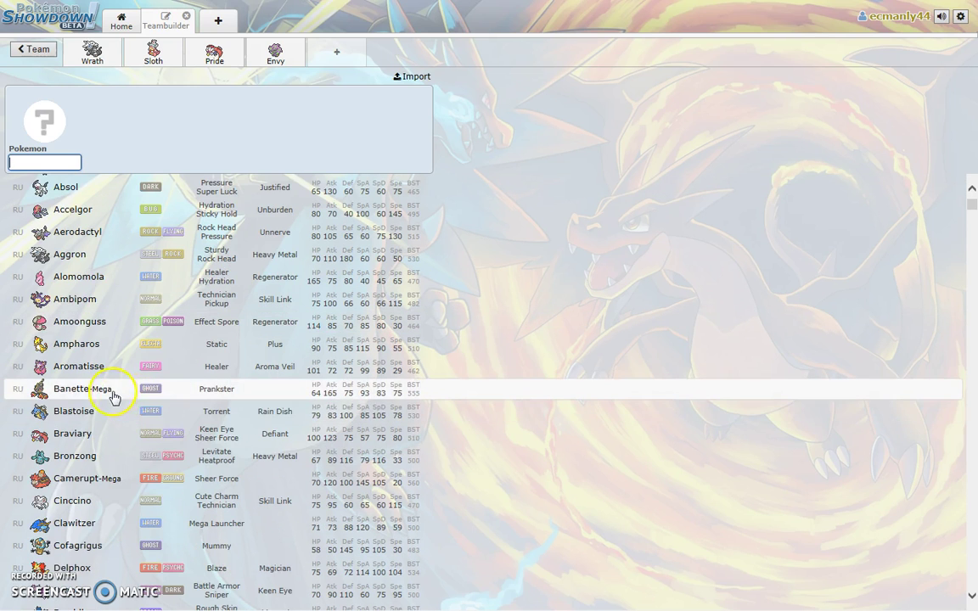
pyautogui.scroll(-1, 127, 432)
pyautogui.scroll(-1, 127, 431)
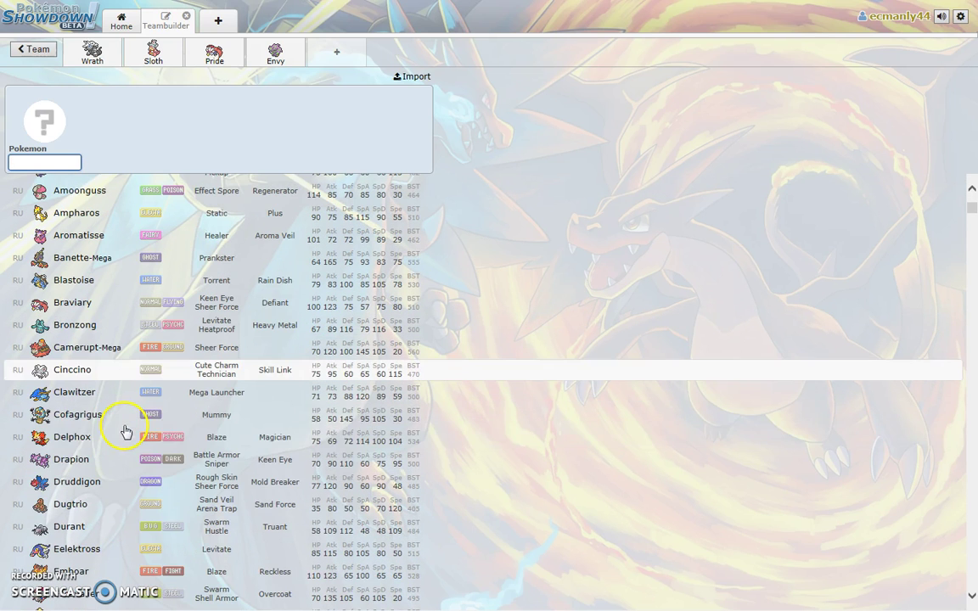
pyautogui.scroll(-1, 134, 465)
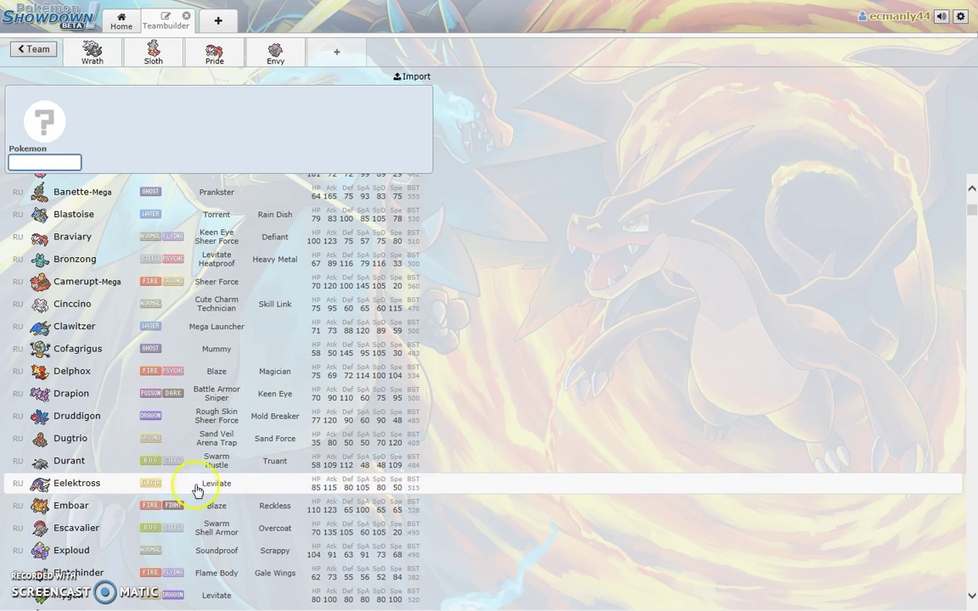
pyautogui.scroll(-1, 100, 512)
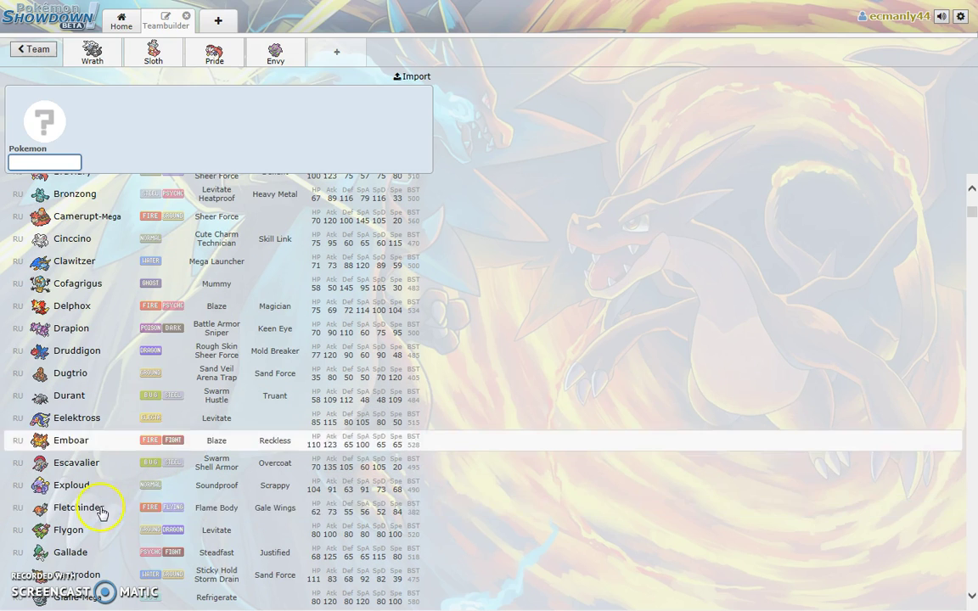
pyautogui.scroll(-1, 132, 514)
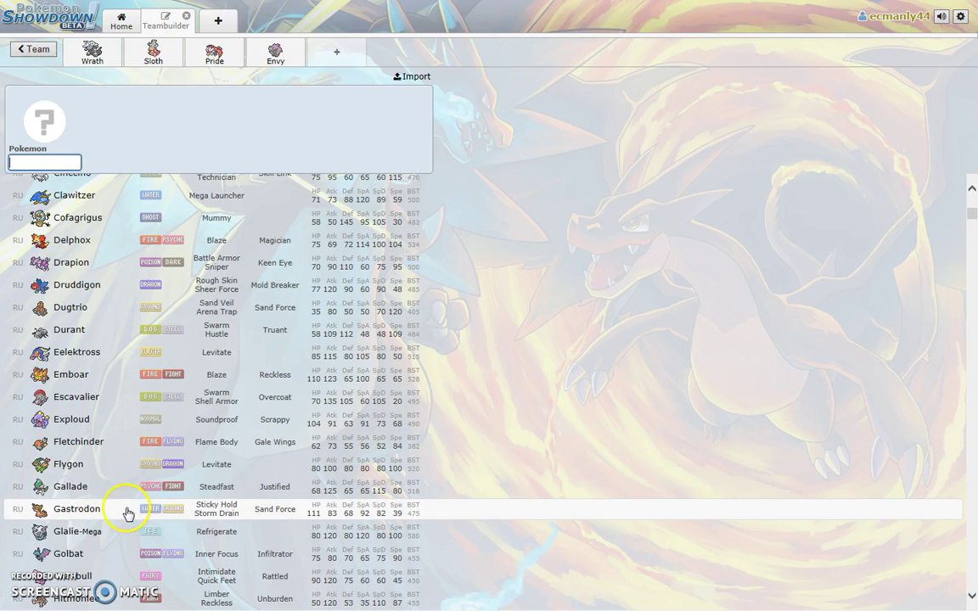
pyautogui.scroll(-1, 119, 508)
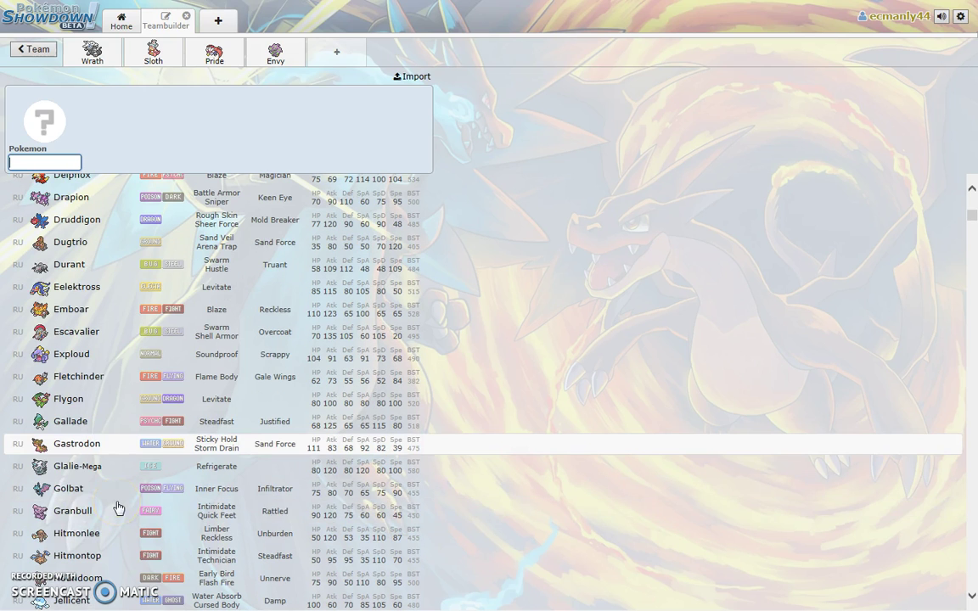
pyautogui.click(99, 509)
pyautogui.scroll(-1, 126, 515)
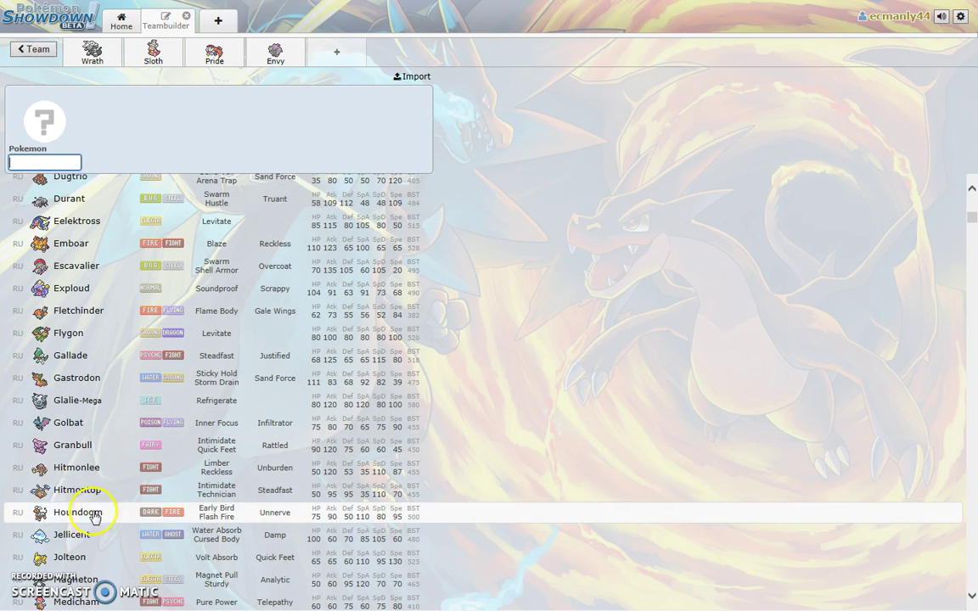
pyautogui.scroll(-1, 82, 517)
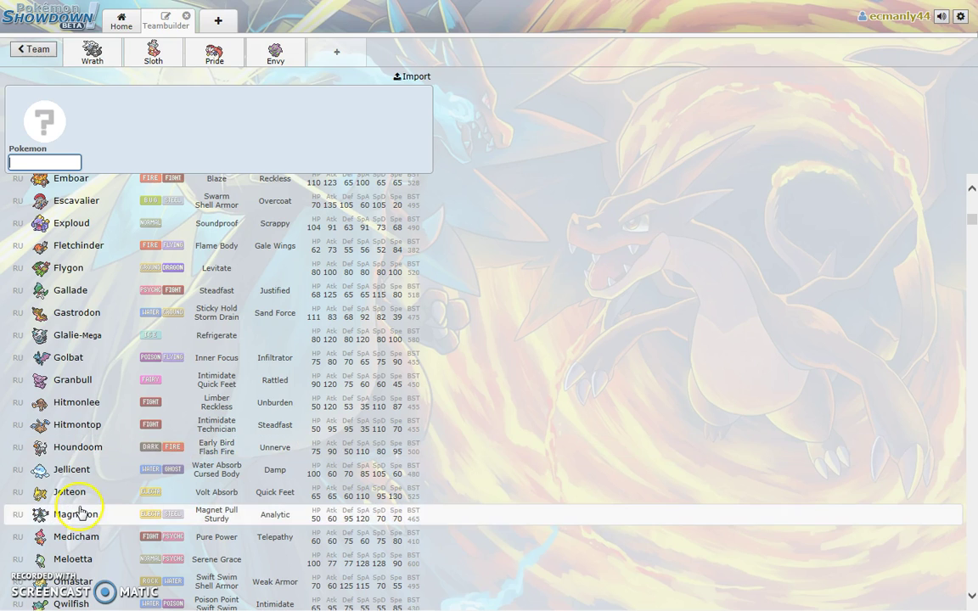
pyautogui.scroll(-1, 116, 479)
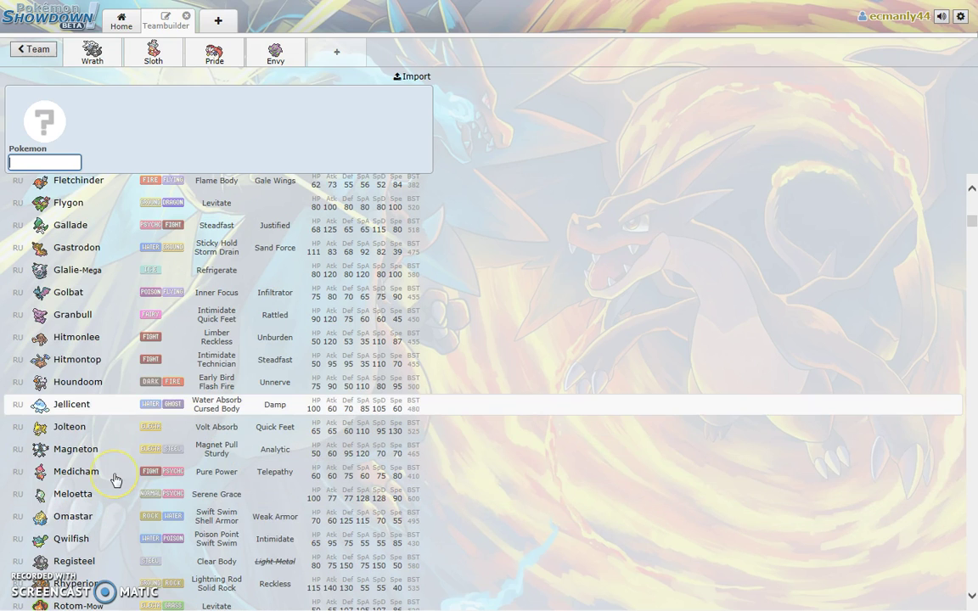
pyautogui.scroll(-1, 105, 509)
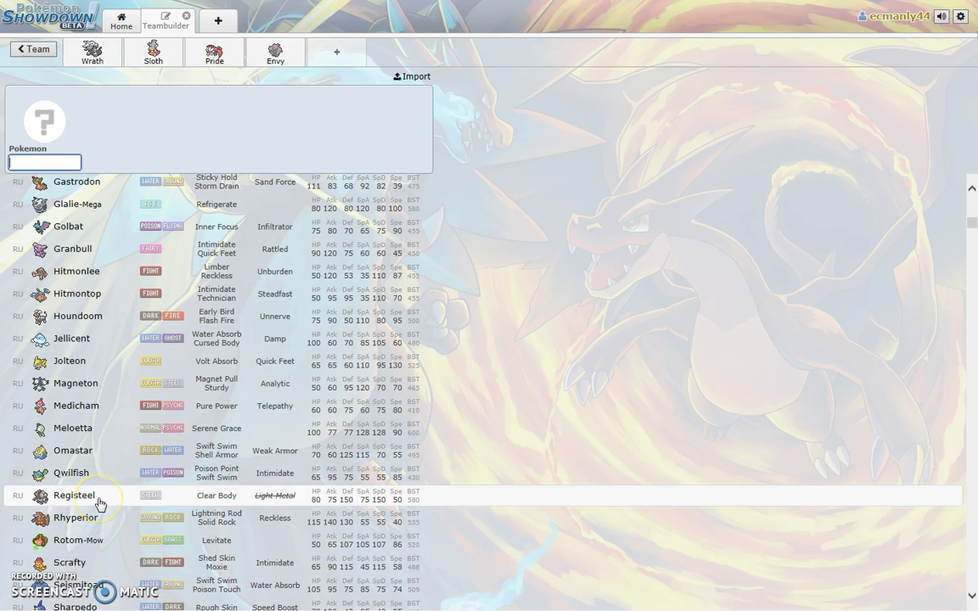
pyautogui.click(99, 498)
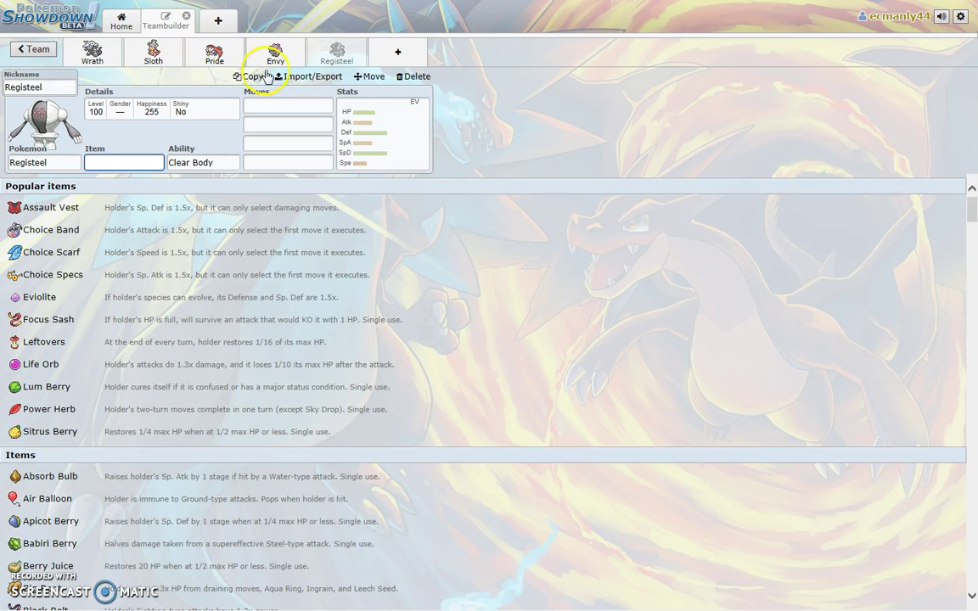
# Step: Delete Registeel and pick Sneasel from the RU list as the fifth member
pyautogui.click(413, 76)
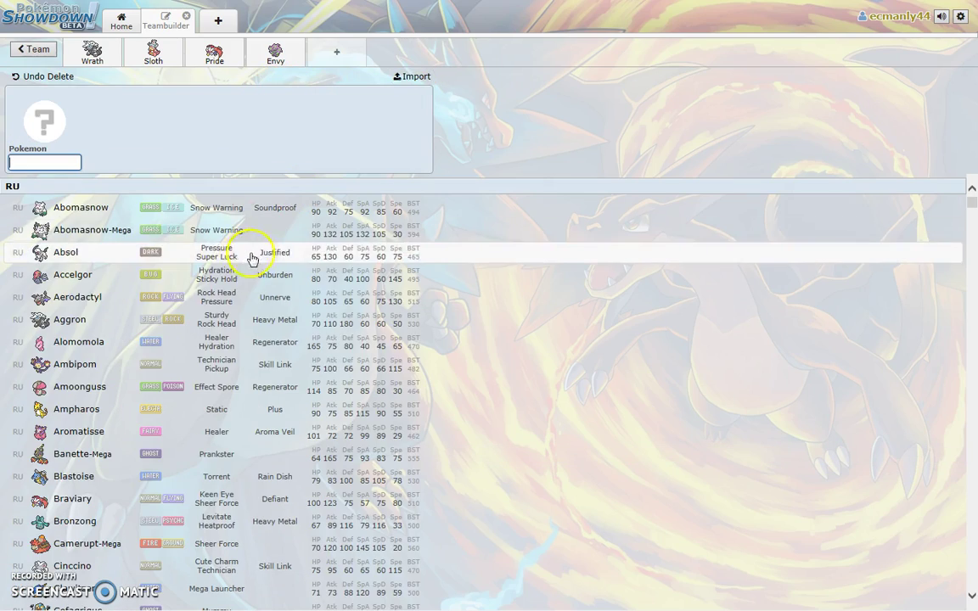
pyautogui.scroll(-7, 177, 367)
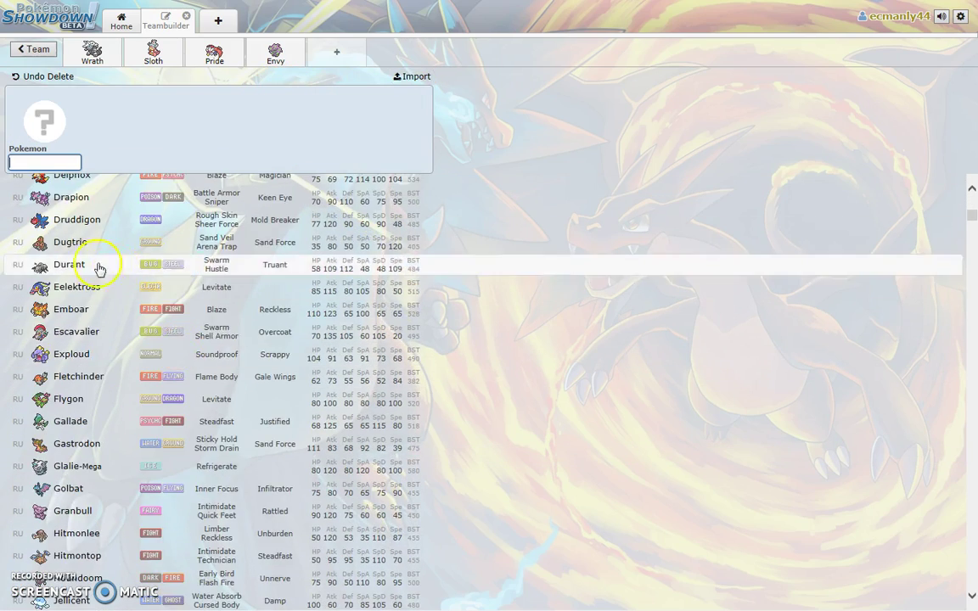
pyautogui.scroll(-8, 166, 208)
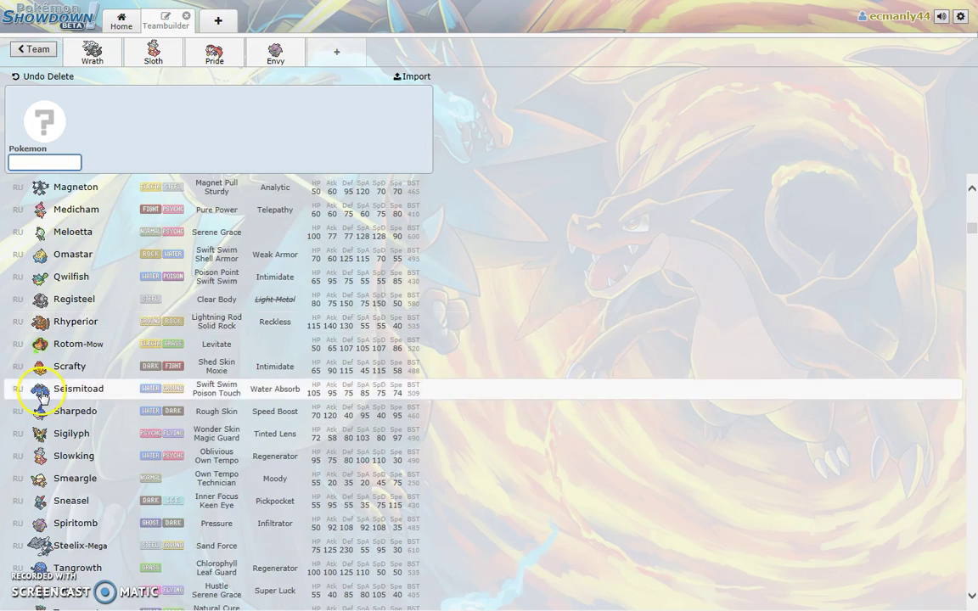
pyautogui.scroll(-3, 51, 399)
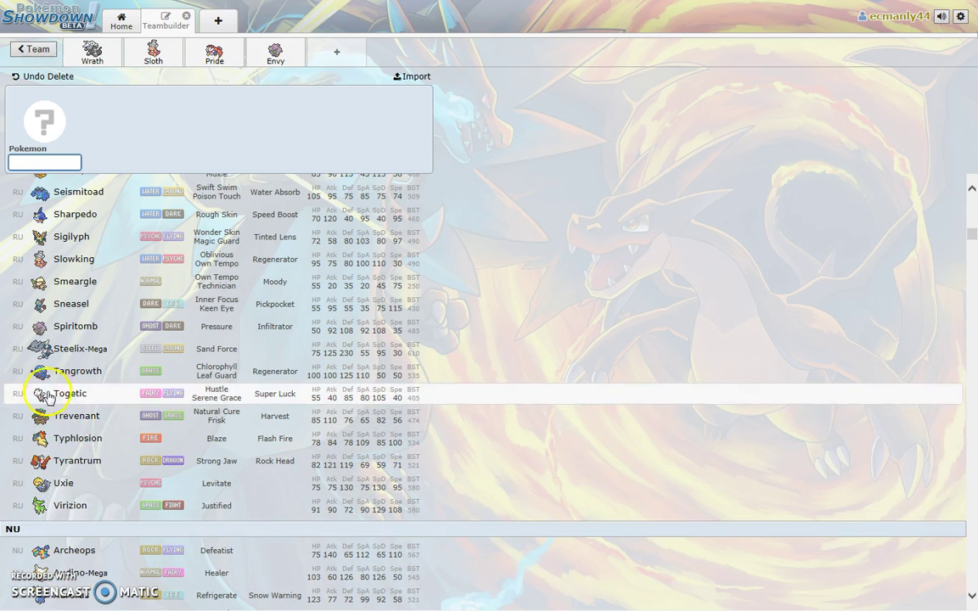
pyautogui.scroll(1, 51, 381)
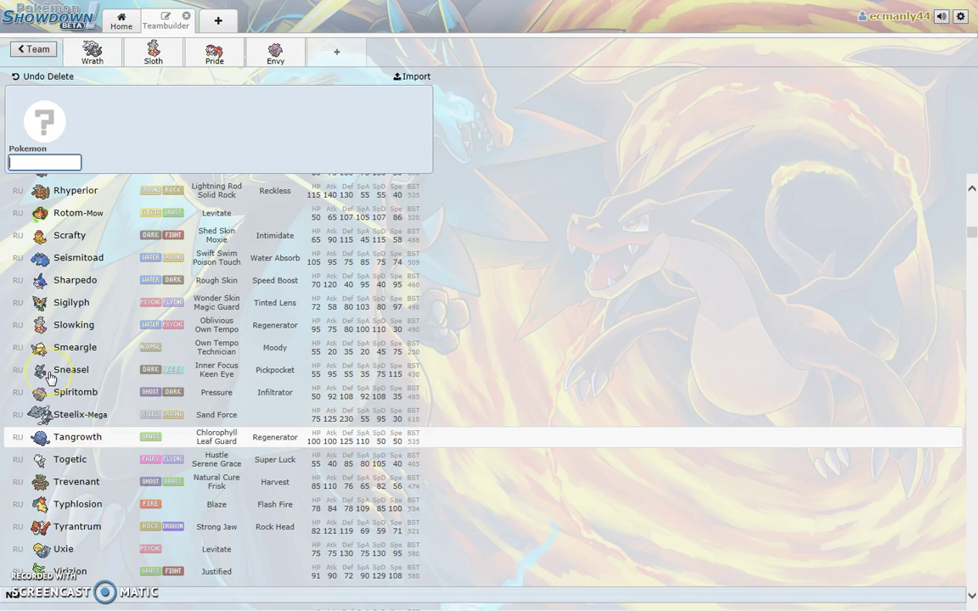
pyautogui.click(41, 373)
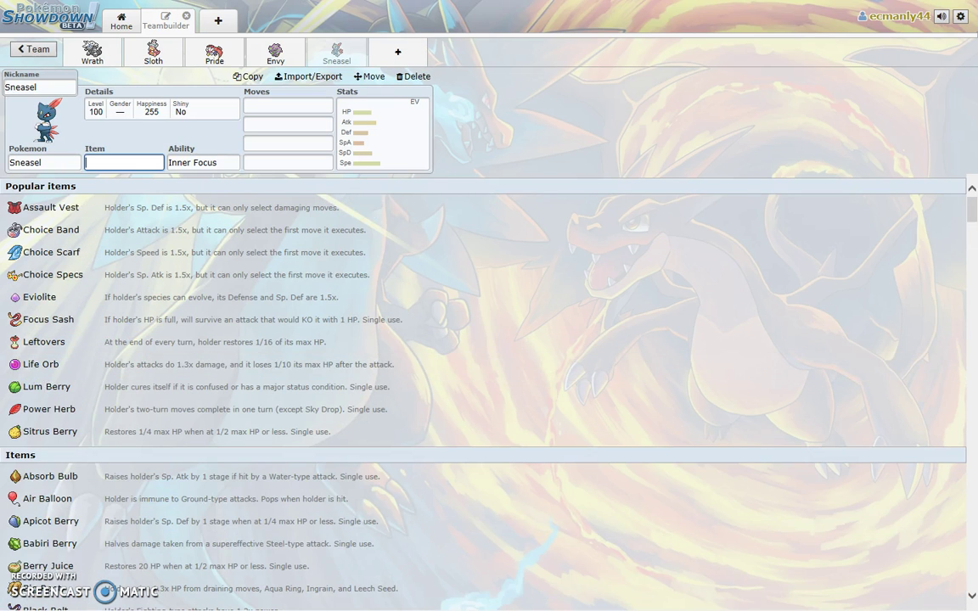
# Step: Correct the Sneasel's nickname from 'Grred' to 'Greed'
pyautogui.click(60, 87)
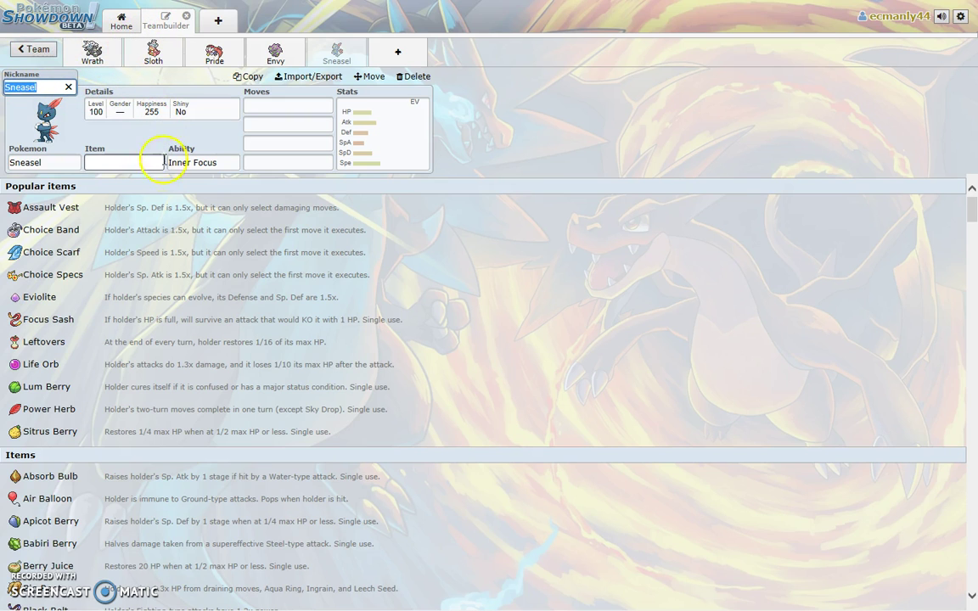
pyautogui.press('BackSpace')
pyautogui.write('Grred')
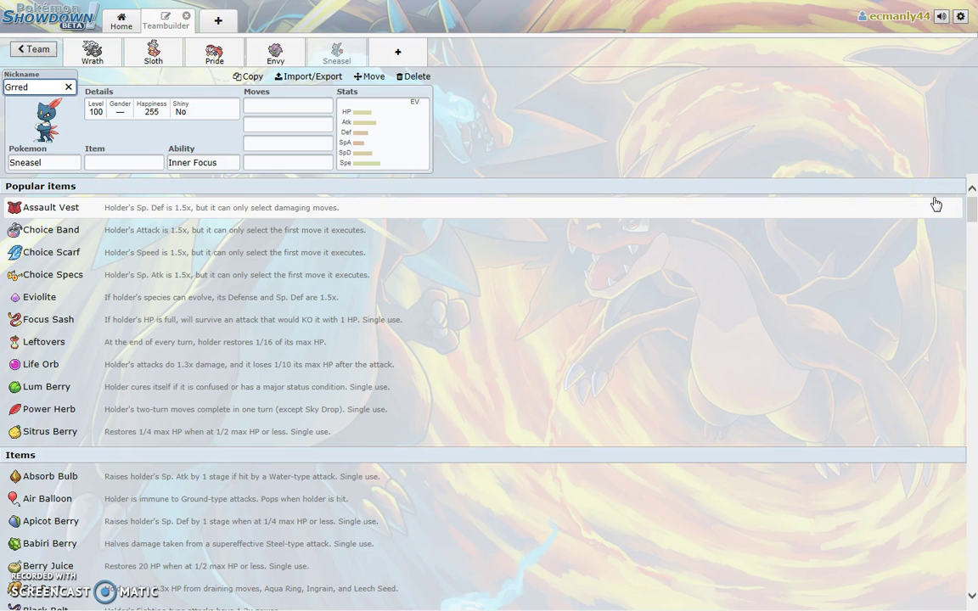
pyautogui.click(936, 203)
pyautogui.click(815, 49)
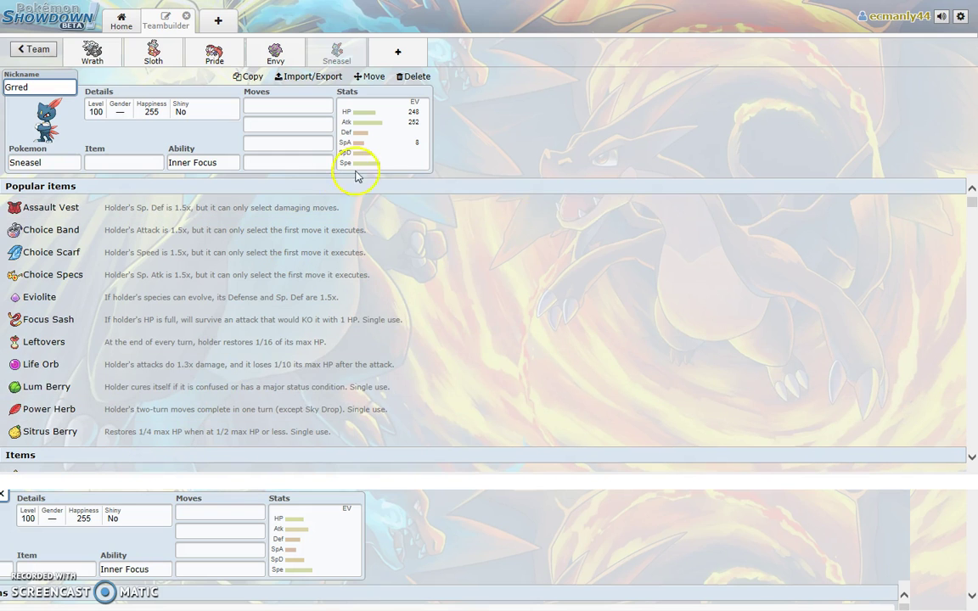
pyautogui.press('F12')
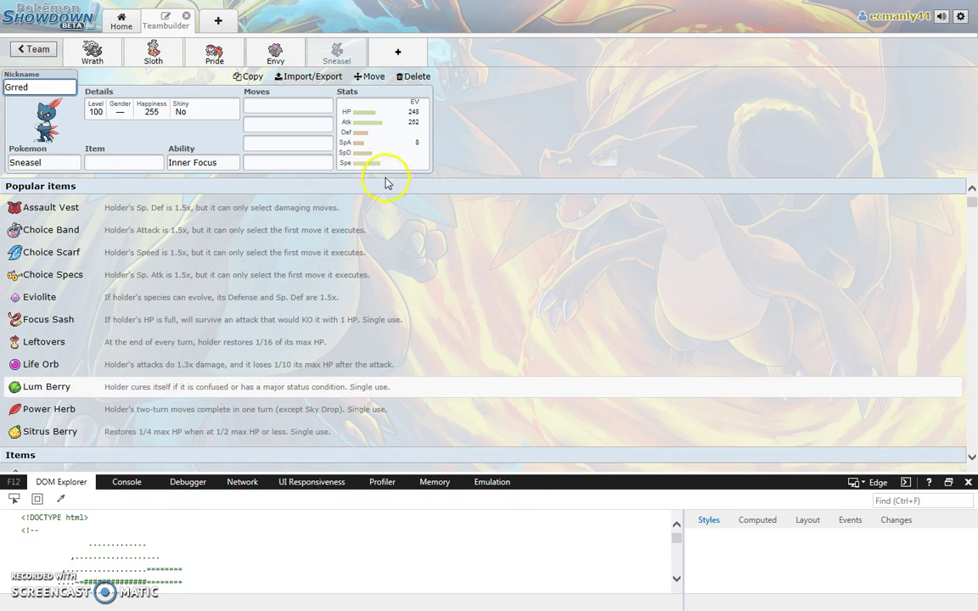
pyautogui.press('F12')
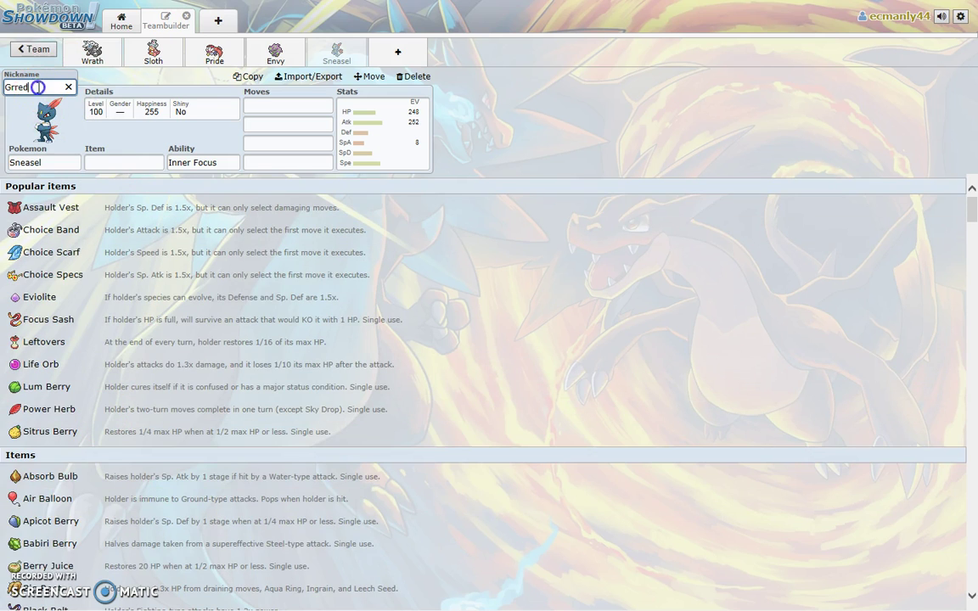
pyautogui.write('Gee')
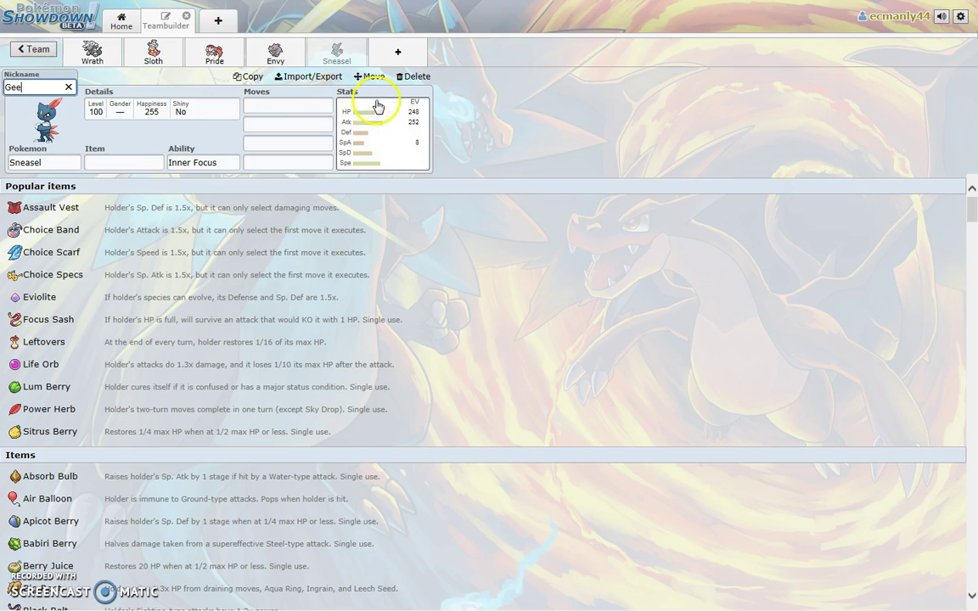
pyautogui.press('BackSpace')
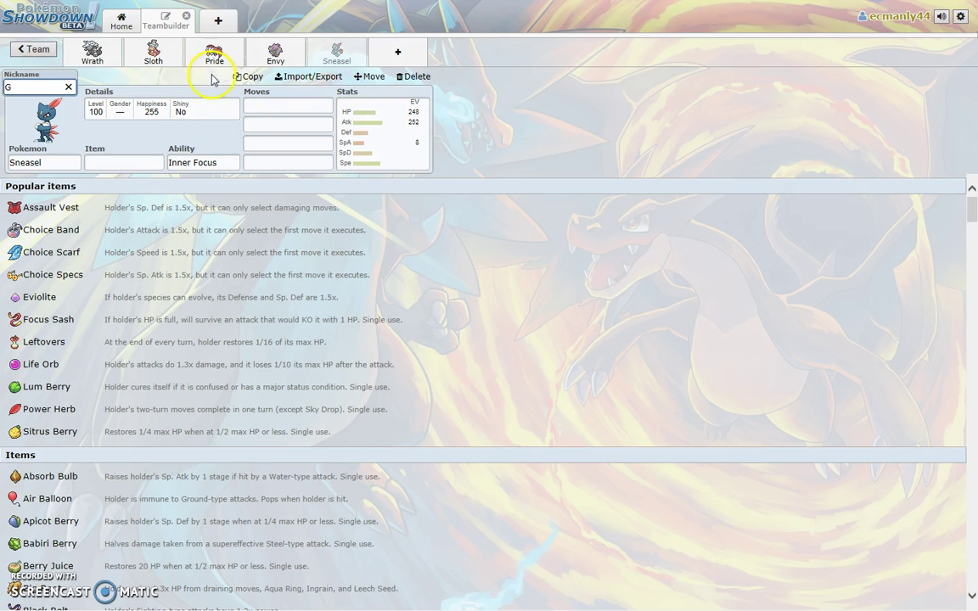
pyautogui.write('reed')
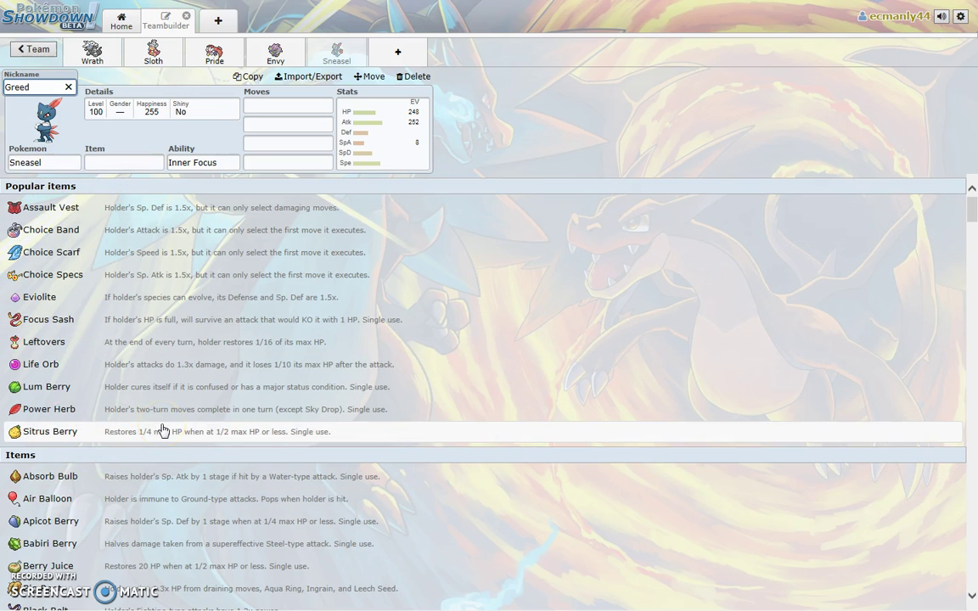
# Step: Give Greed an Expert Belt and the Pickpocket ability
pyautogui.scroll(-3, 144, 437)
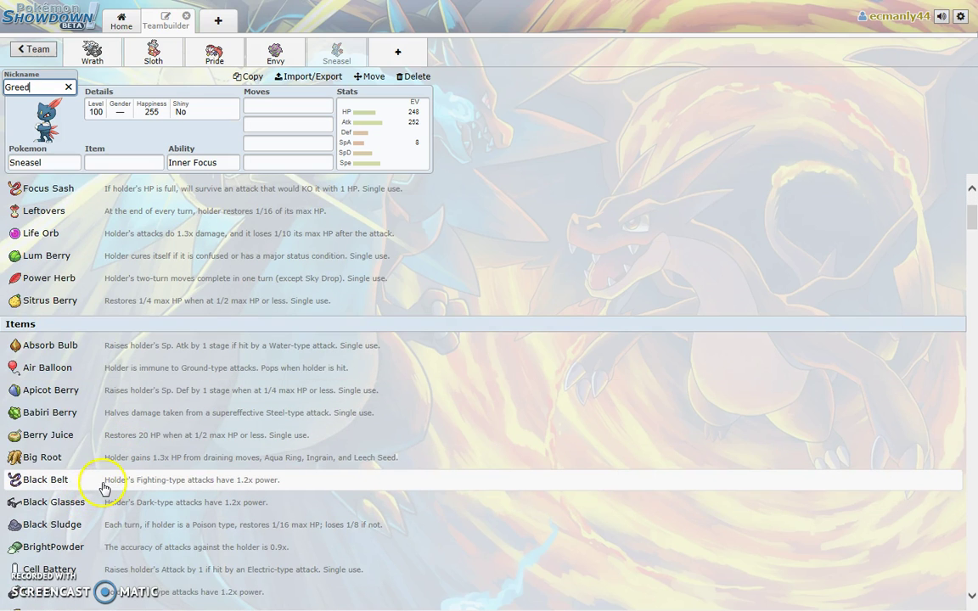
pyautogui.scroll(-3, 105, 487)
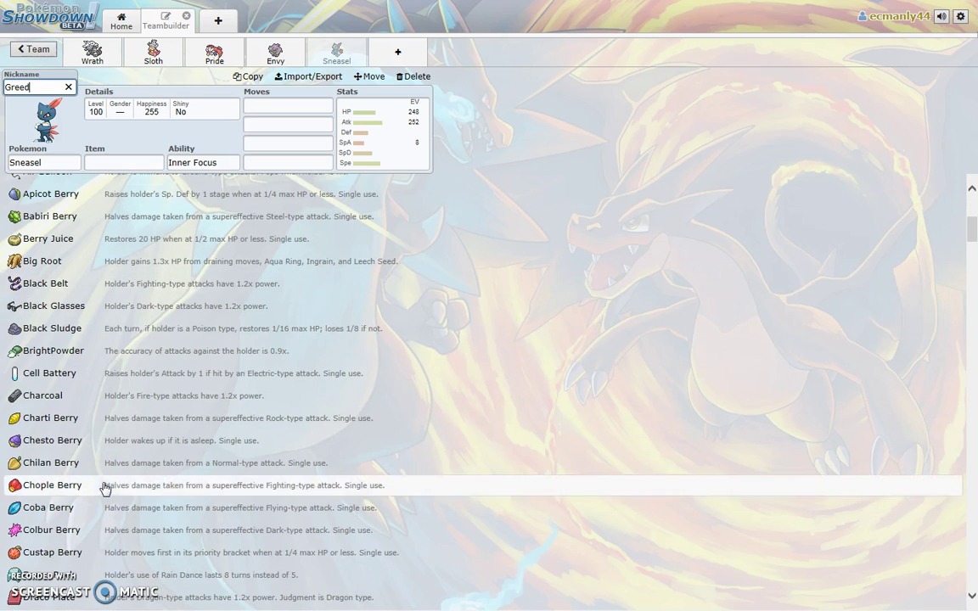
pyautogui.scroll(-3, 75, 553)
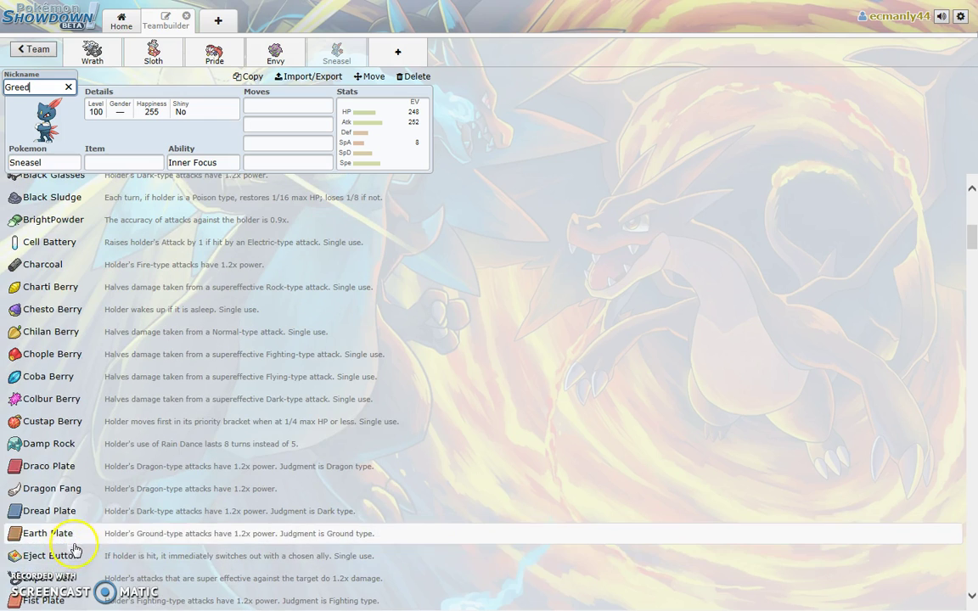
pyautogui.click(38, 577)
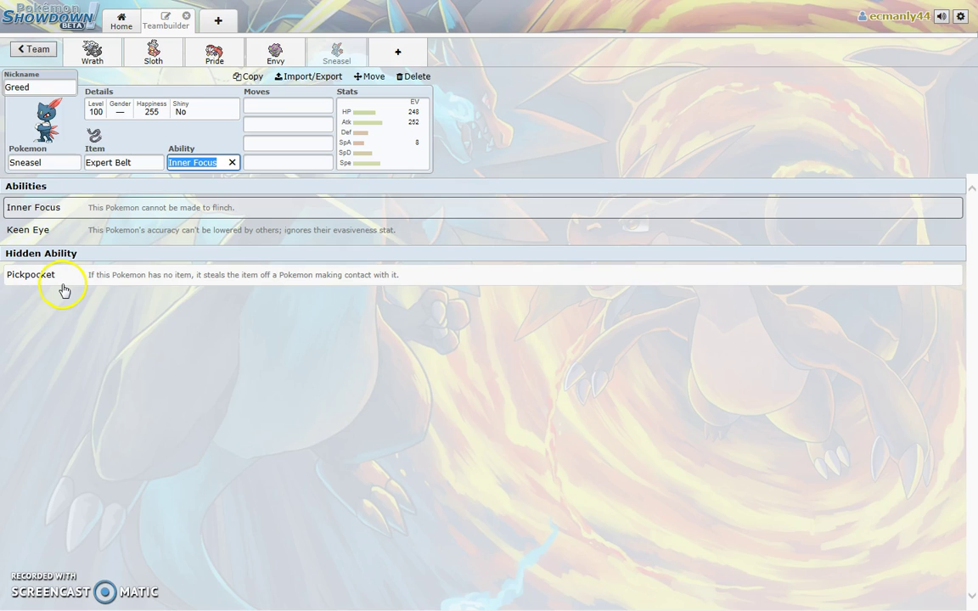
pyautogui.click(34, 274)
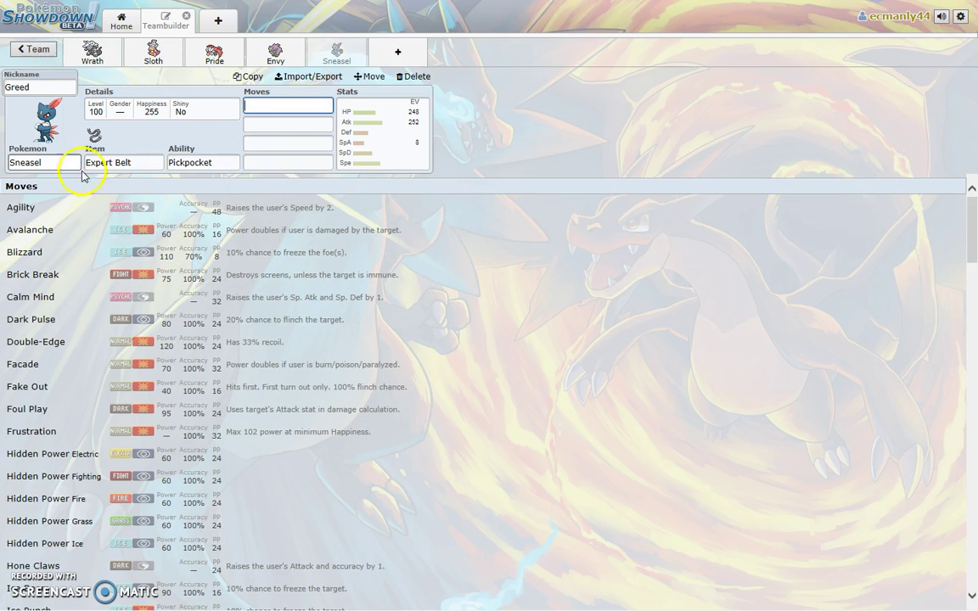
# Step: Teach Greed Agility, Power-Up Punch, Poison Jab and Reflect
pyautogui.click(104, 208)
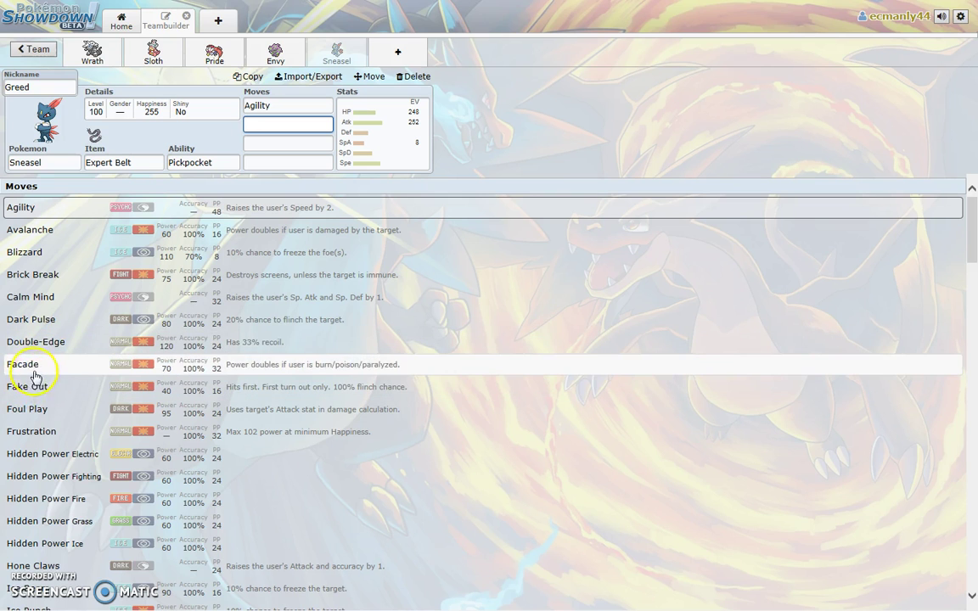
pyautogui.scroll(-1, 17, 392)
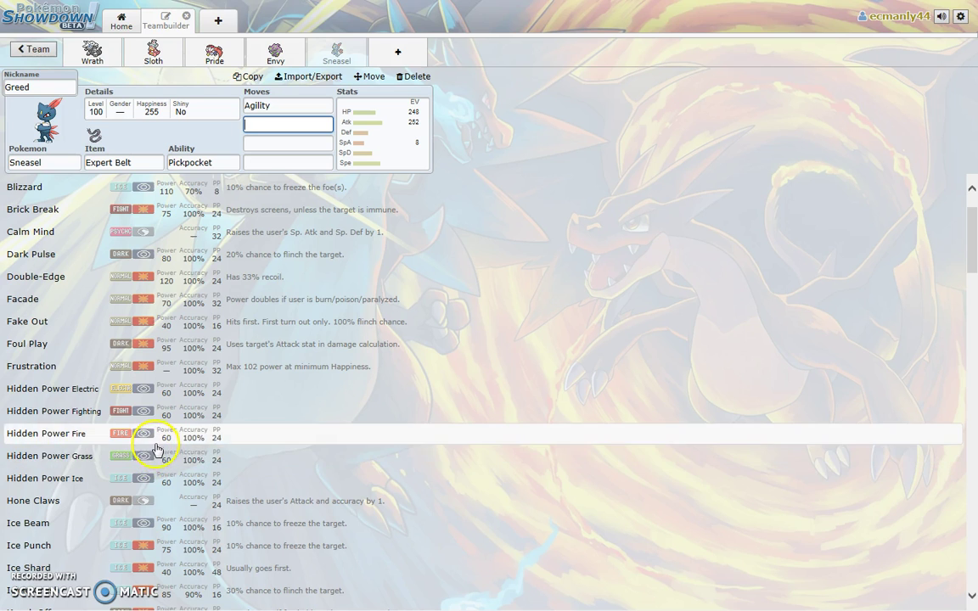
pyautogui.scroll(-1, 153, 510)
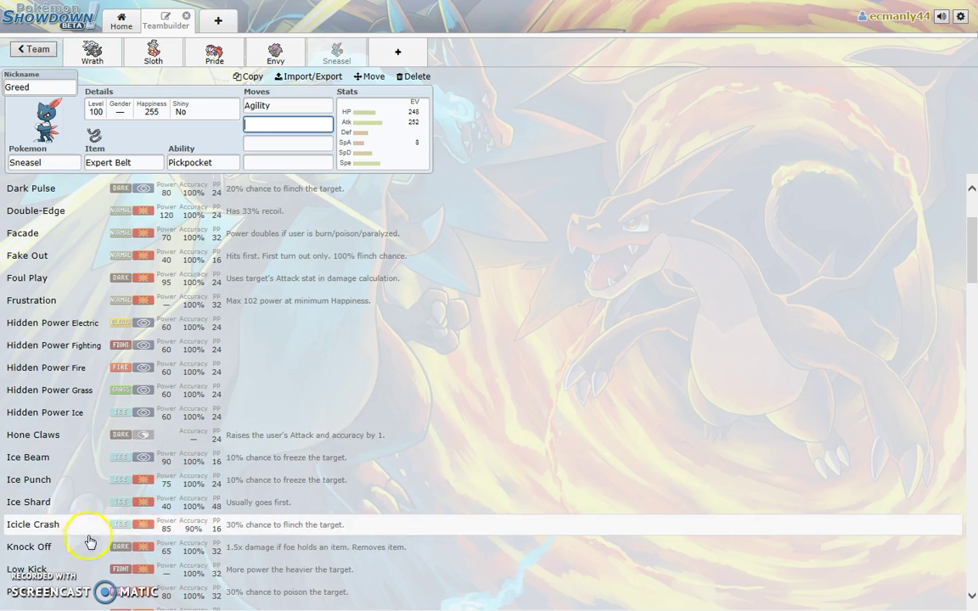
pyautogui.scroll(-1, 97, 539)
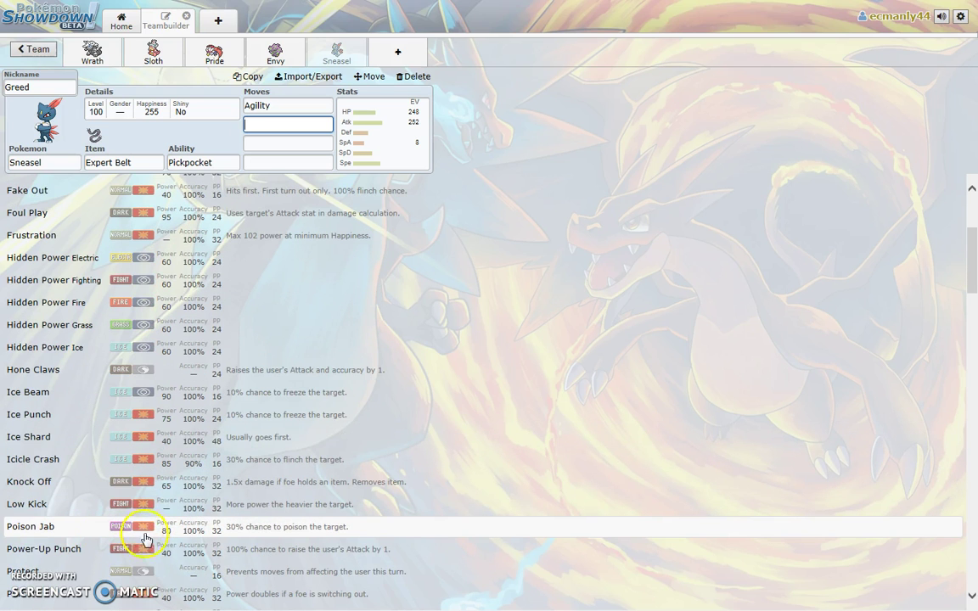
pyautogui.click(143, 556)
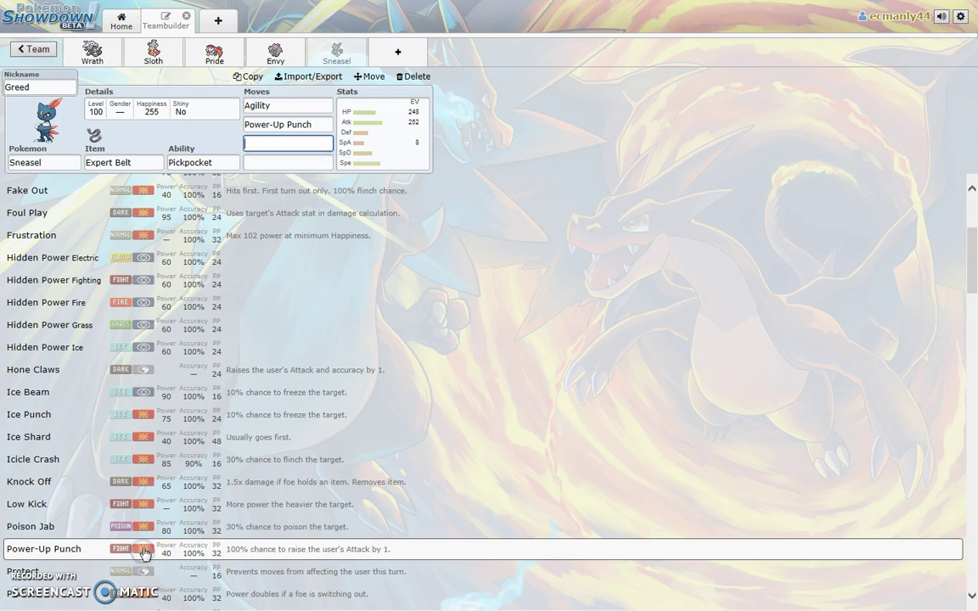
pyautogui.click(73, 528)
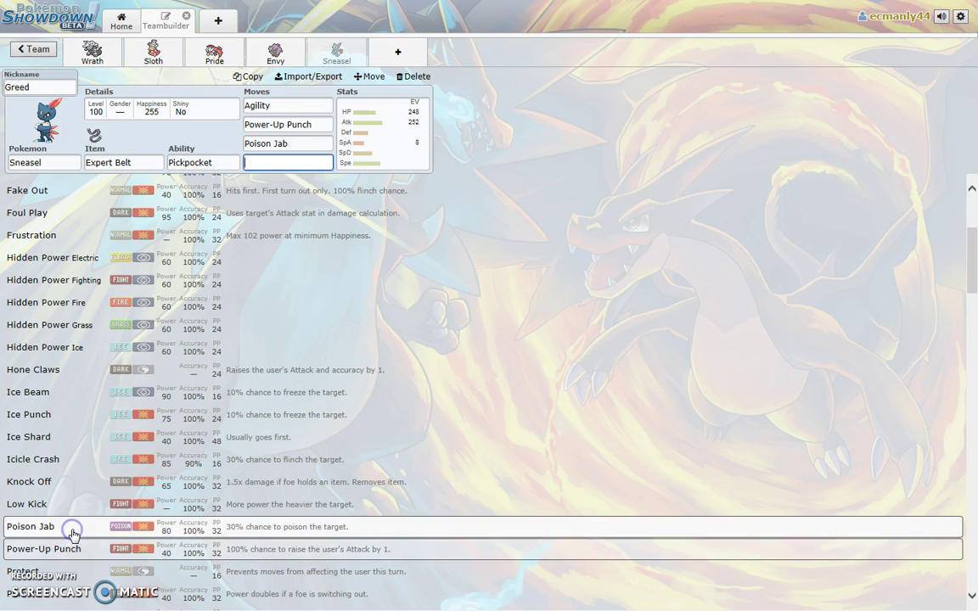
pyautogui.scroll(-3, 93, 511)
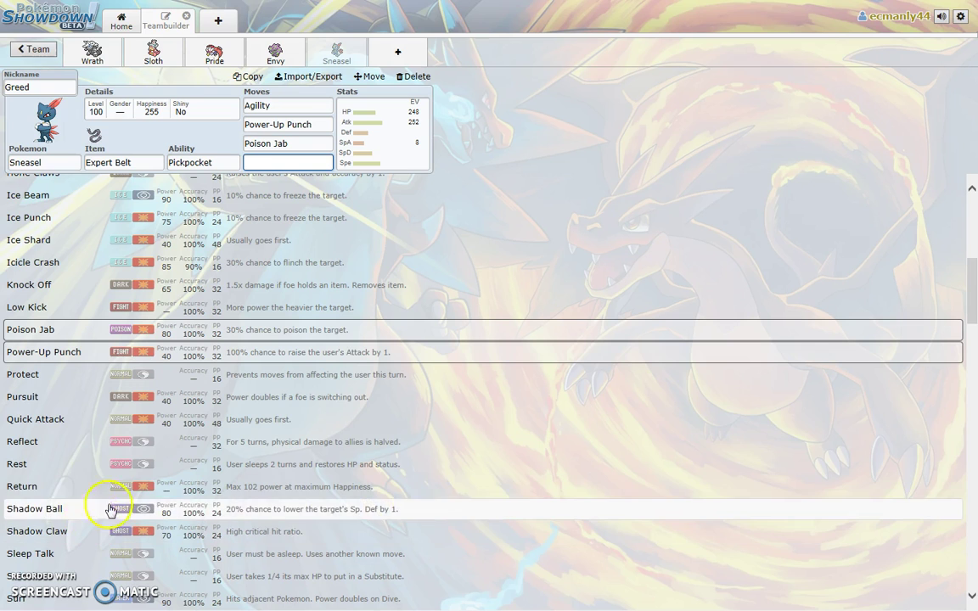
pyautogui.click(68, 452)
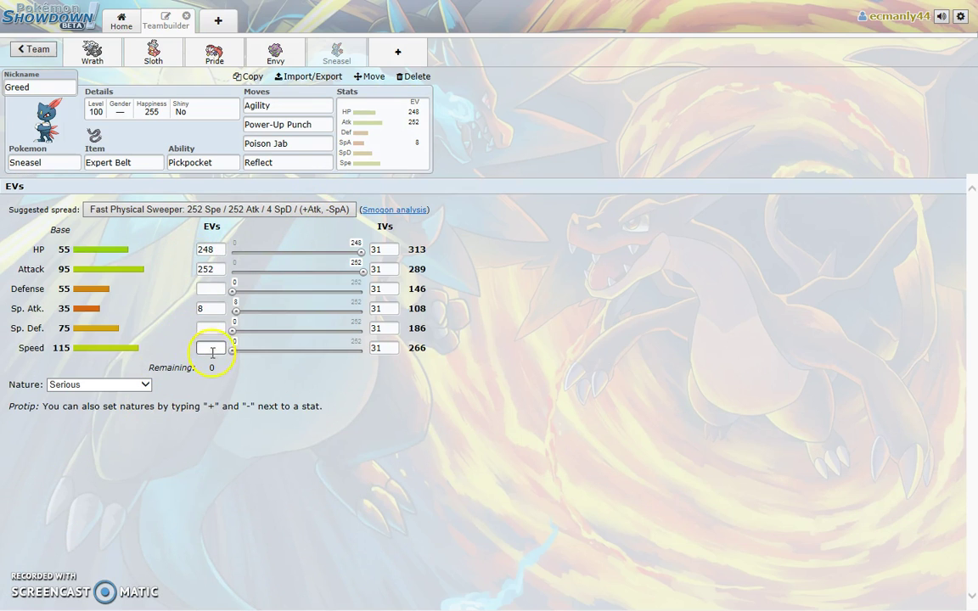
# Step: Clear Greed's existing HP, Attack and Sp. Atk EV values
pyautogui.click(217, 249)
pyautogui.click(109, 244)
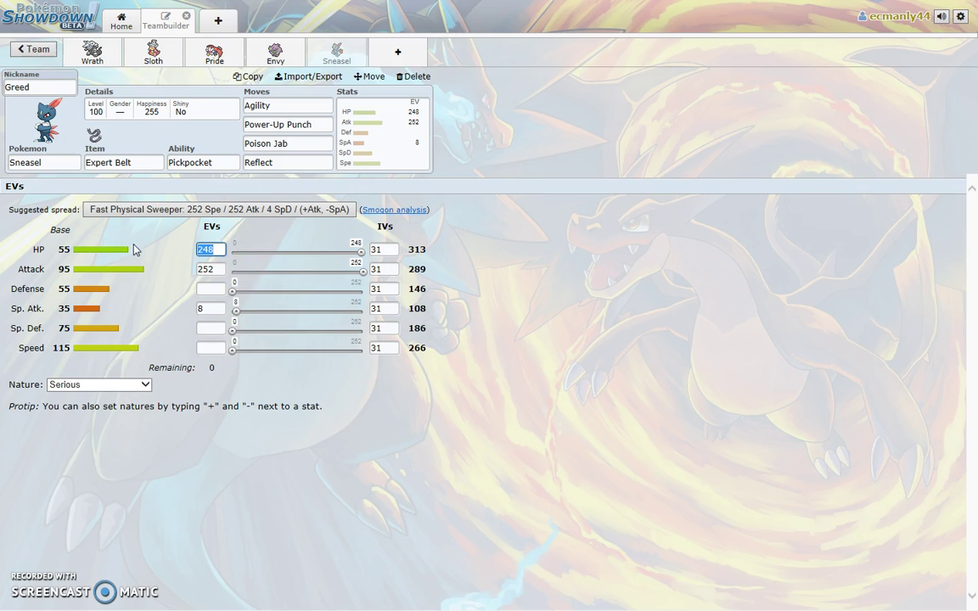
pyautogui.press('BackSpace')
pyautogui.doubleClick(212, 269)
pyautogui.press('BackSpace')
pyautogui.click(215, 308)
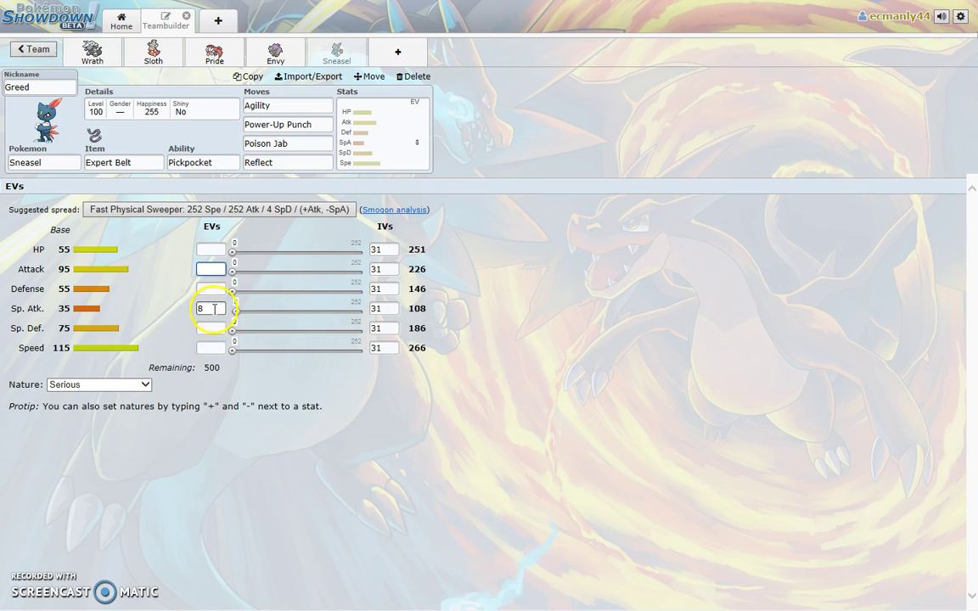
pyautogui.press('BackSpace')
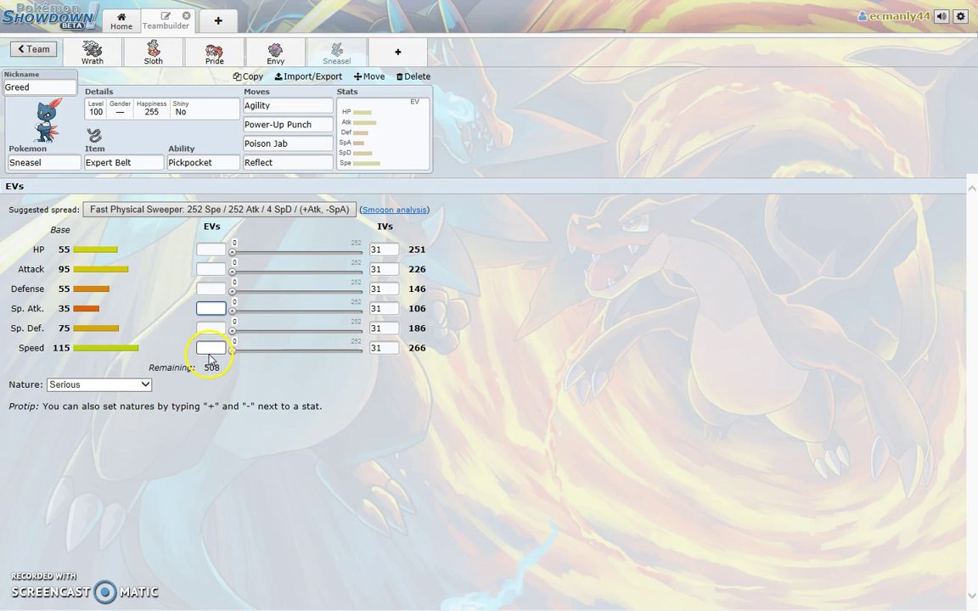
# Step: Enter 8 Speed, 252 HP and 248 Attack EVs, leaving none remaining
pyautogui.click(210, 353)
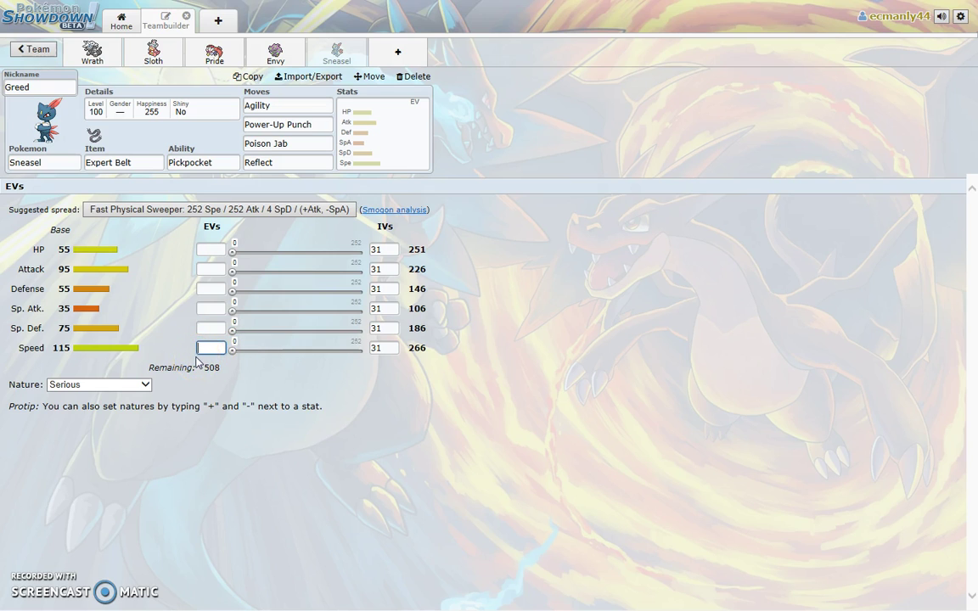
pyautogui.write('8+')
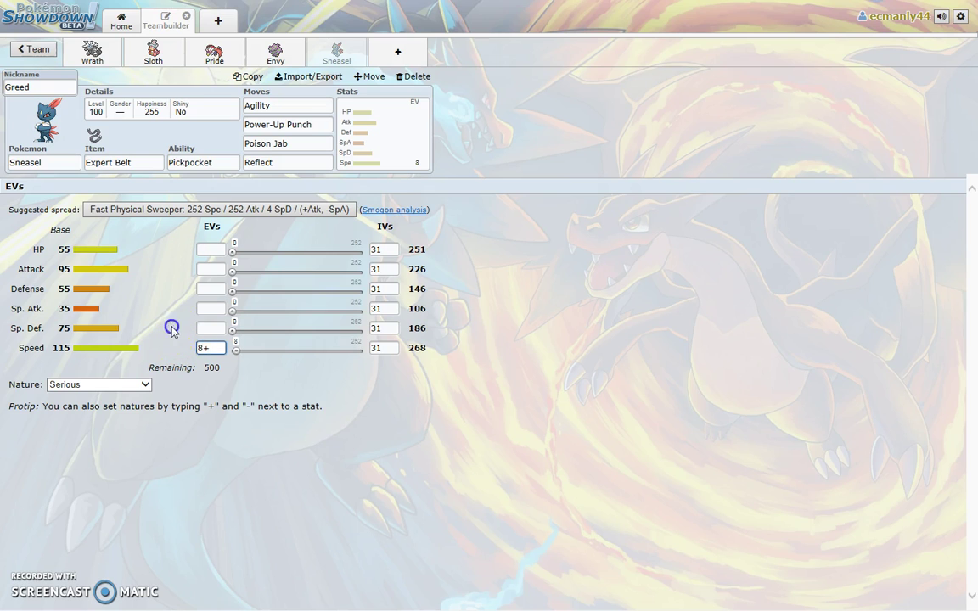
pyautogui.click(209, 250)
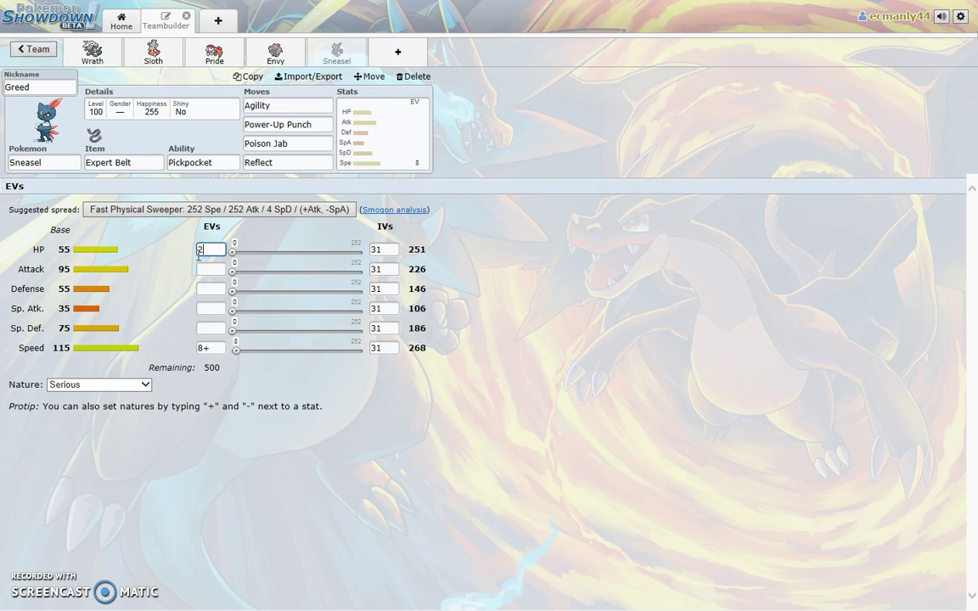
pyautogui.write('252')
pyautogui.click(204, 268)
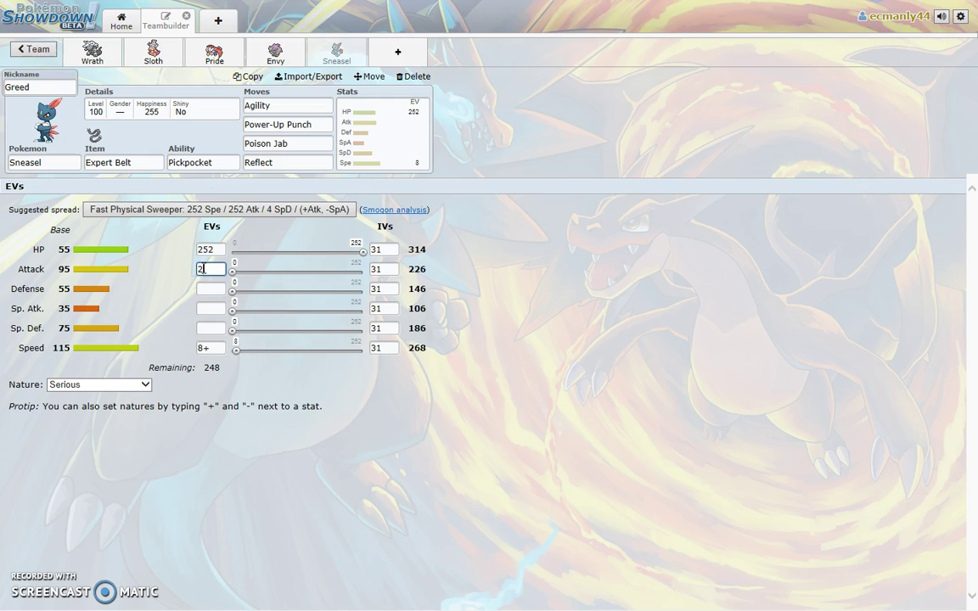
pyautogui.write('248')
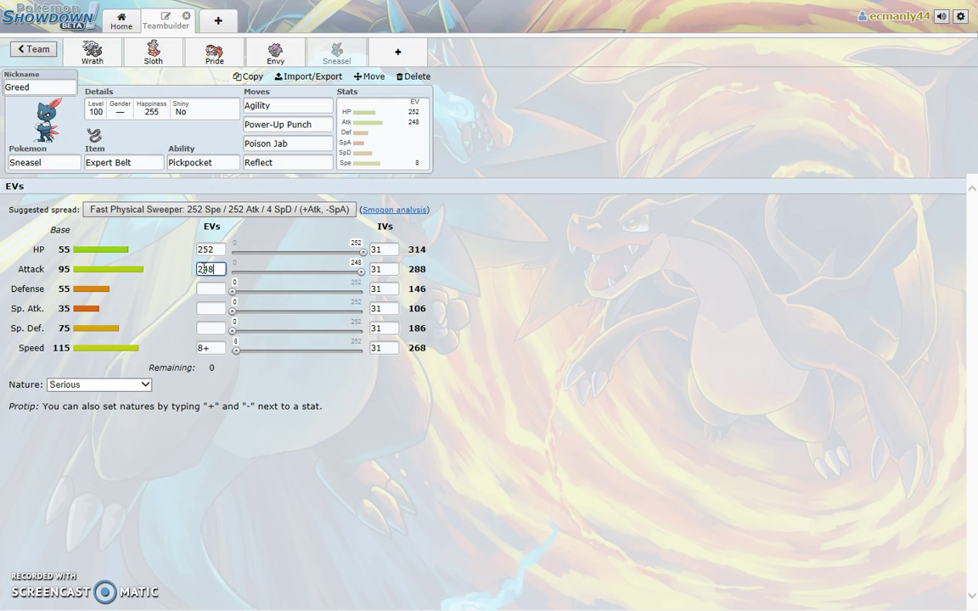
pyautogui.click(166, 289)
pyautogui.press('F11')
# Step: Add an empty sixth team slot and dismiss the Windows color-scheme prompt
pyautogui.press('Menu')
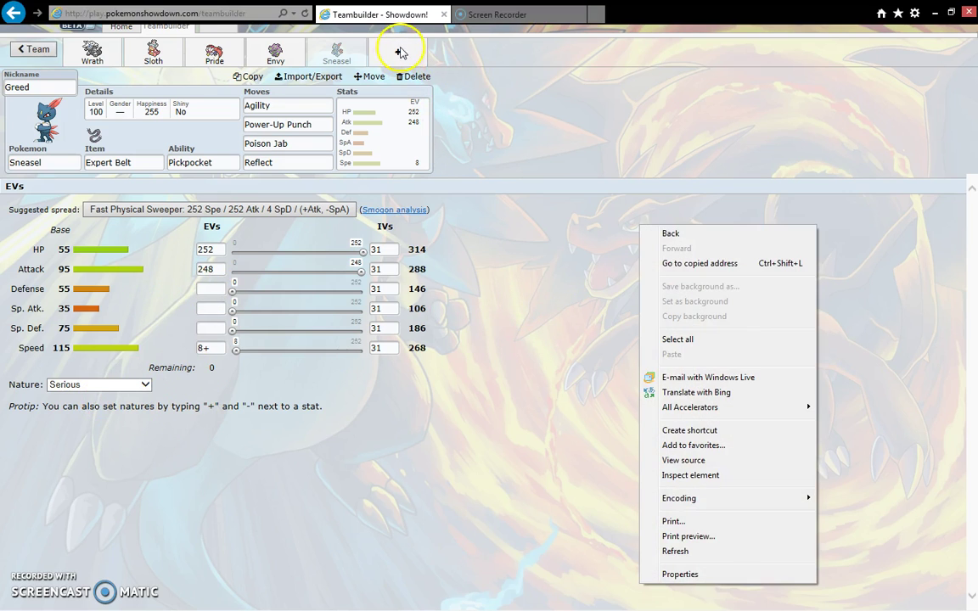
pyautogui.click(399, 48)
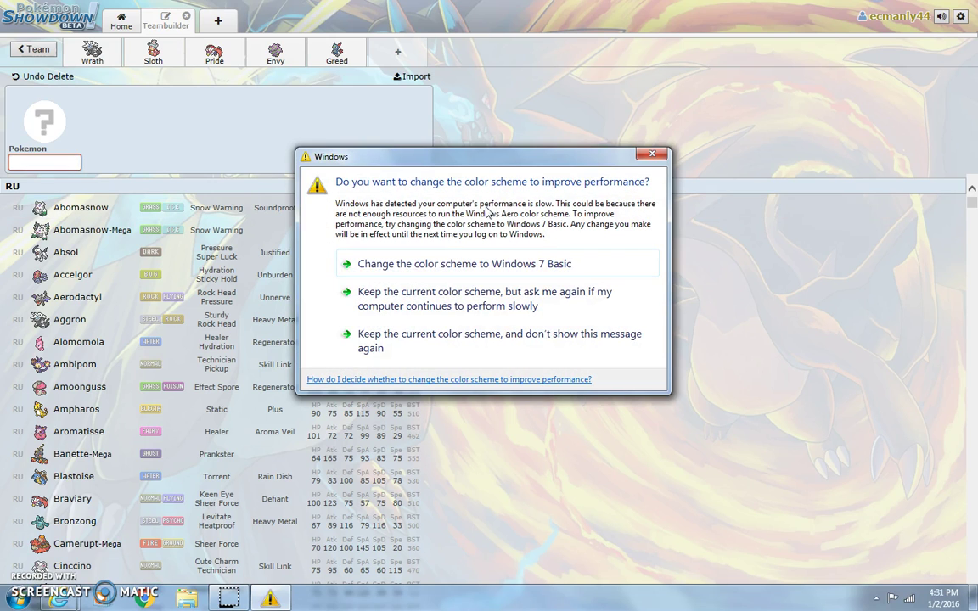
pyautogui.click(651, 156)
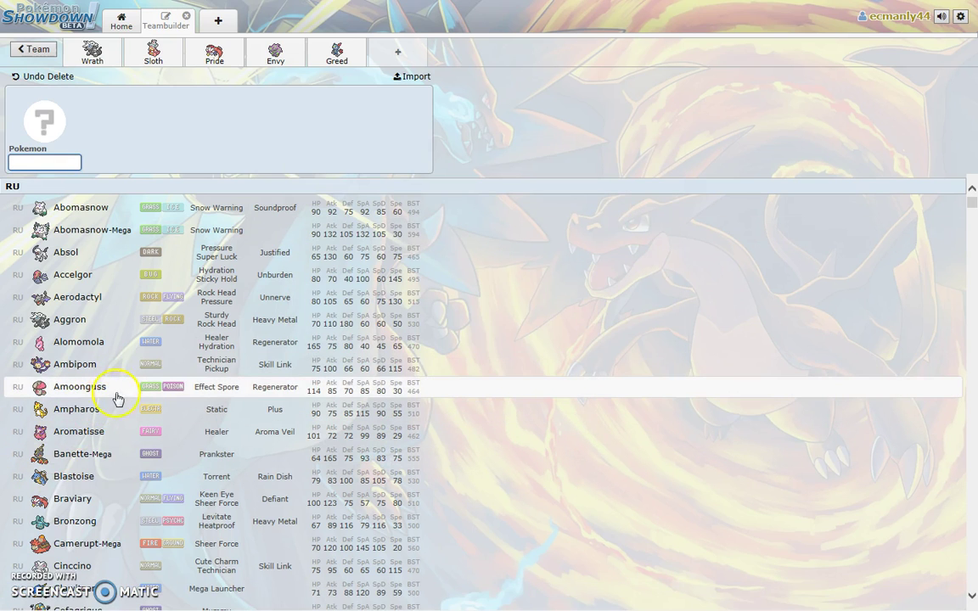